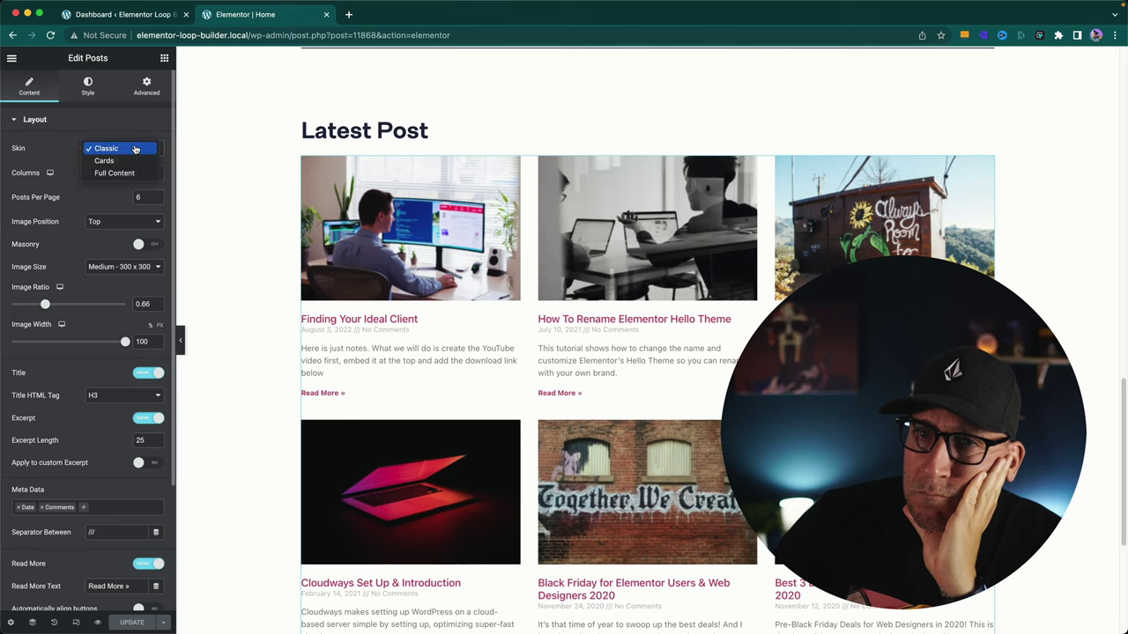
Try the Cards and Full Content skins on the Posts widget under the Latest Post heading.
left_click(125, 161)
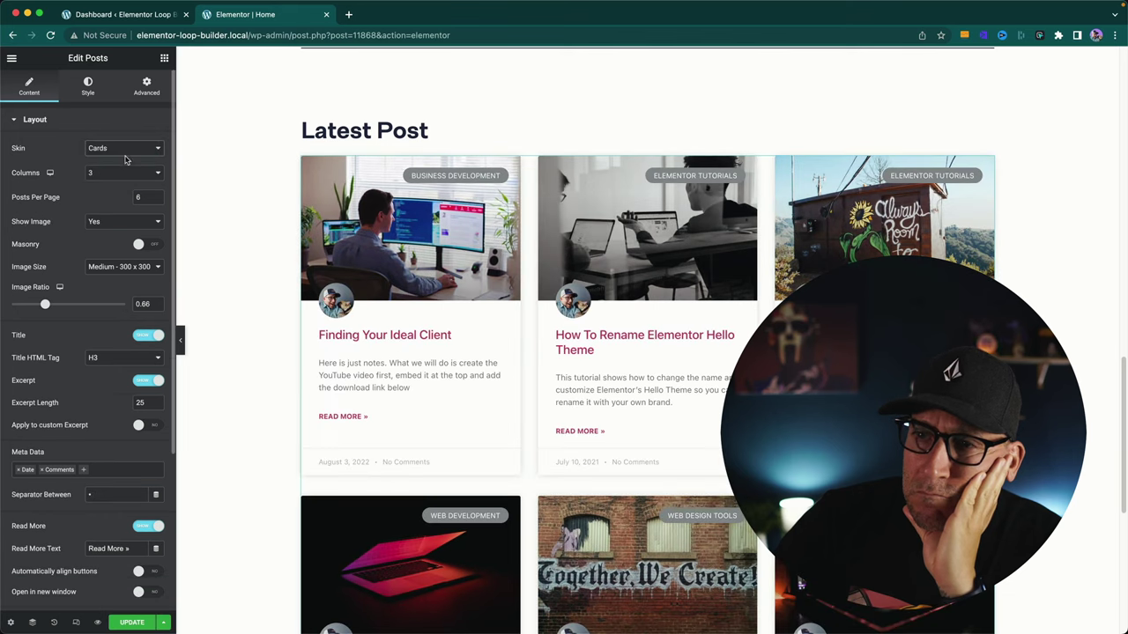
left_click(127, 156)
left_click(128, 161)
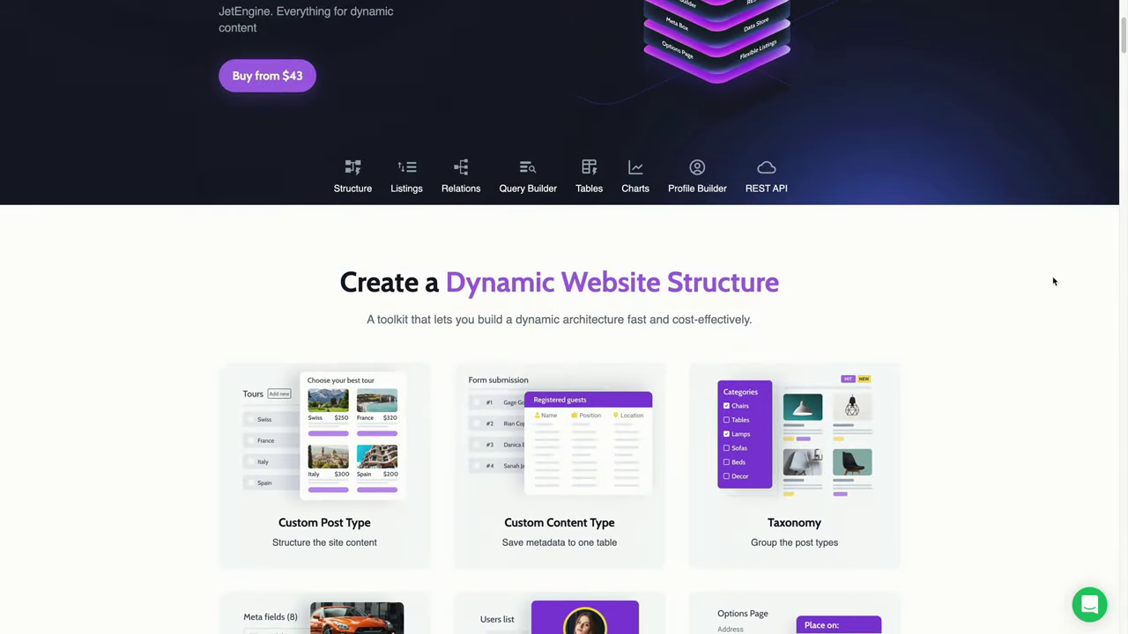
Look through the dynamic website structure and listing item features on the JetEngine product page.
scroll(1053, 281, "down", 5)
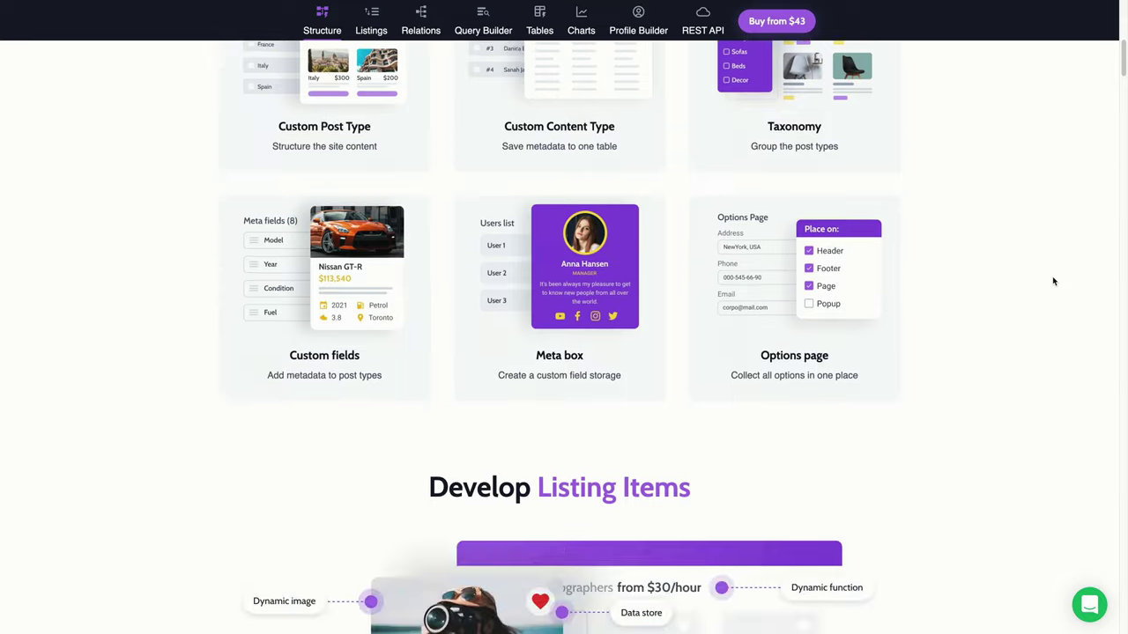
scroll(1053, 281, "down", 4)
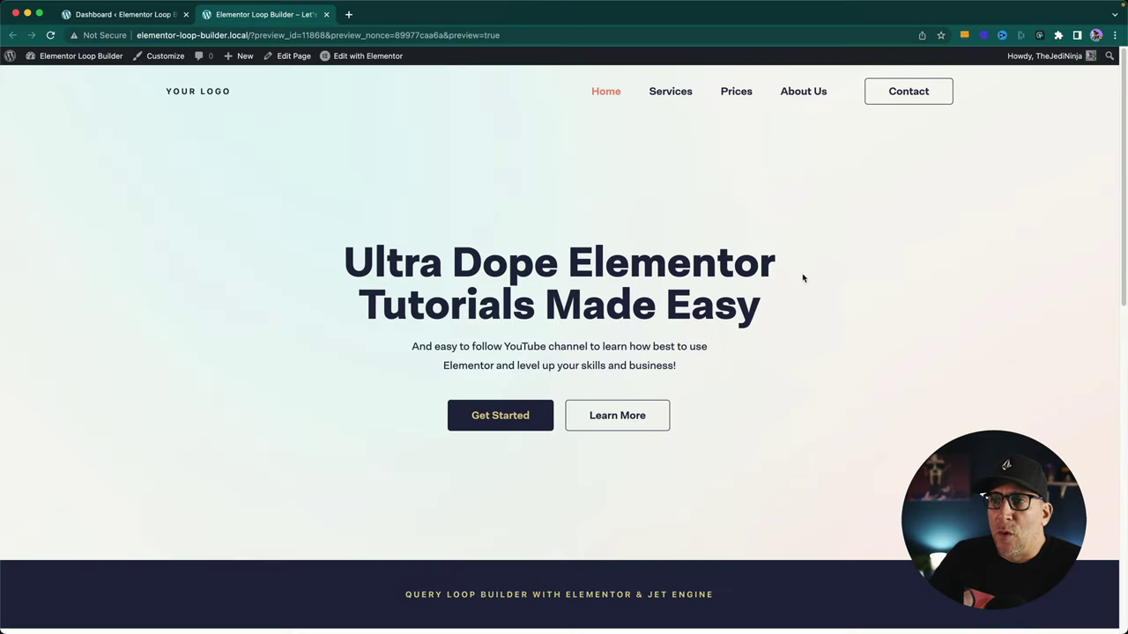
Review the site's home page down to the Latest Post section and open it for editing in Elementor.
scroll(777, 317, "down", 5)
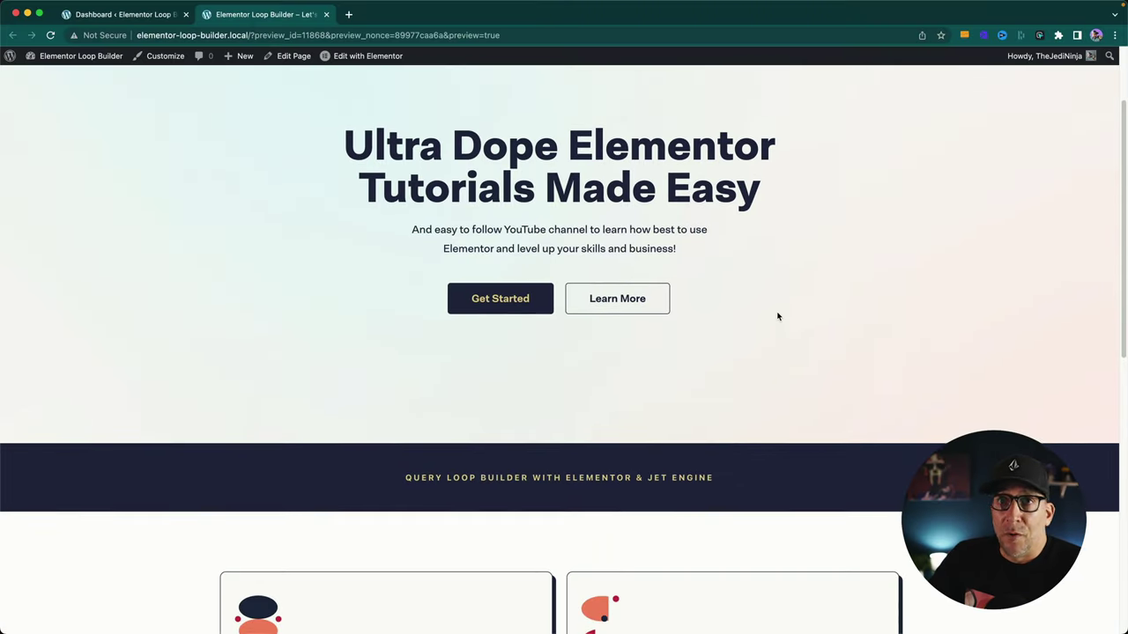
scroll(778, 316, "down", 6)
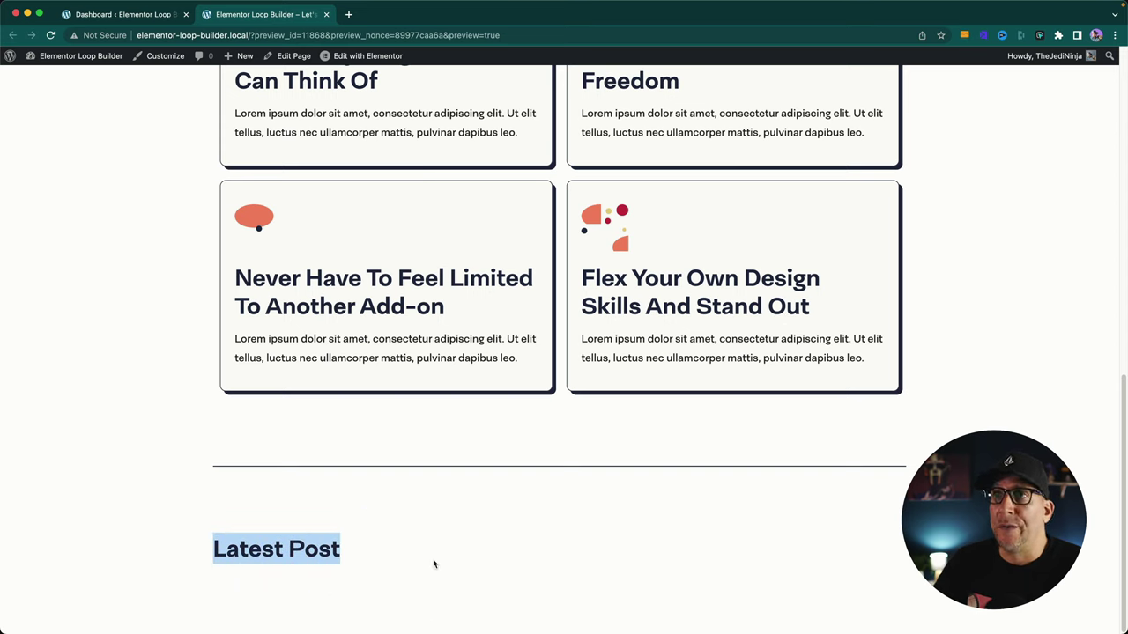
left_click(371, 58)
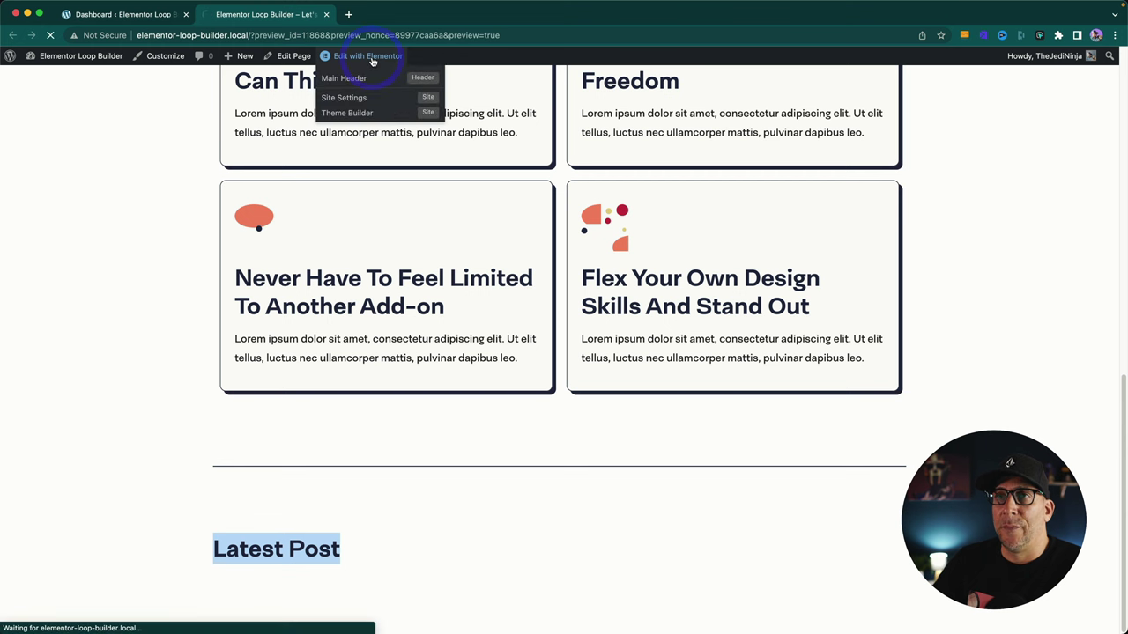
scroll(449, 182, "down", 7)
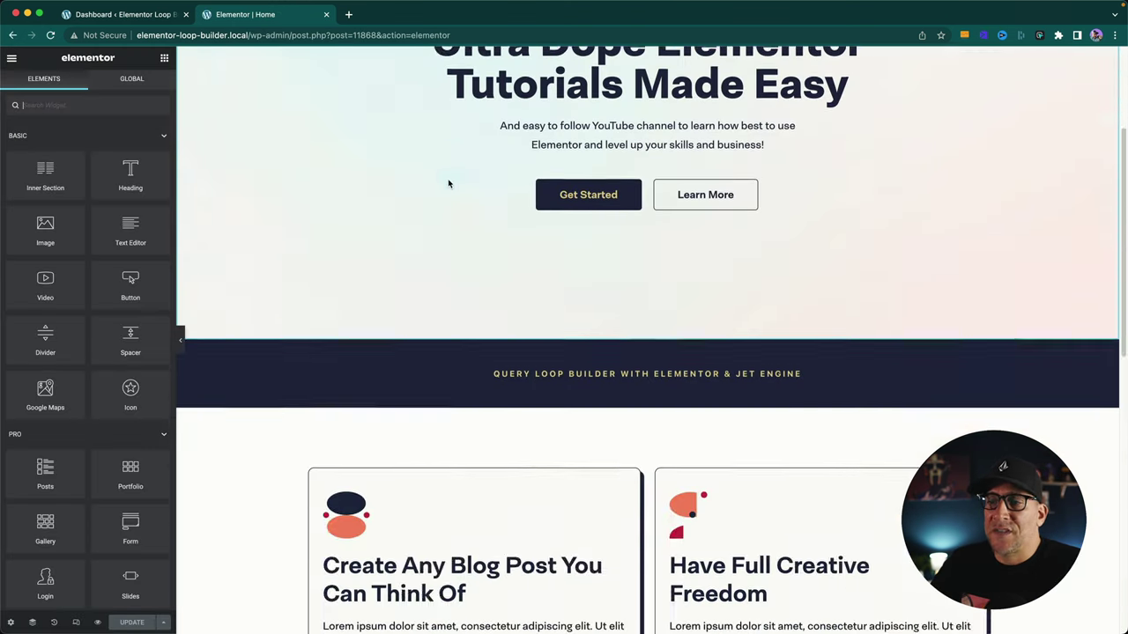
scroll(441, 238, "down", 3)
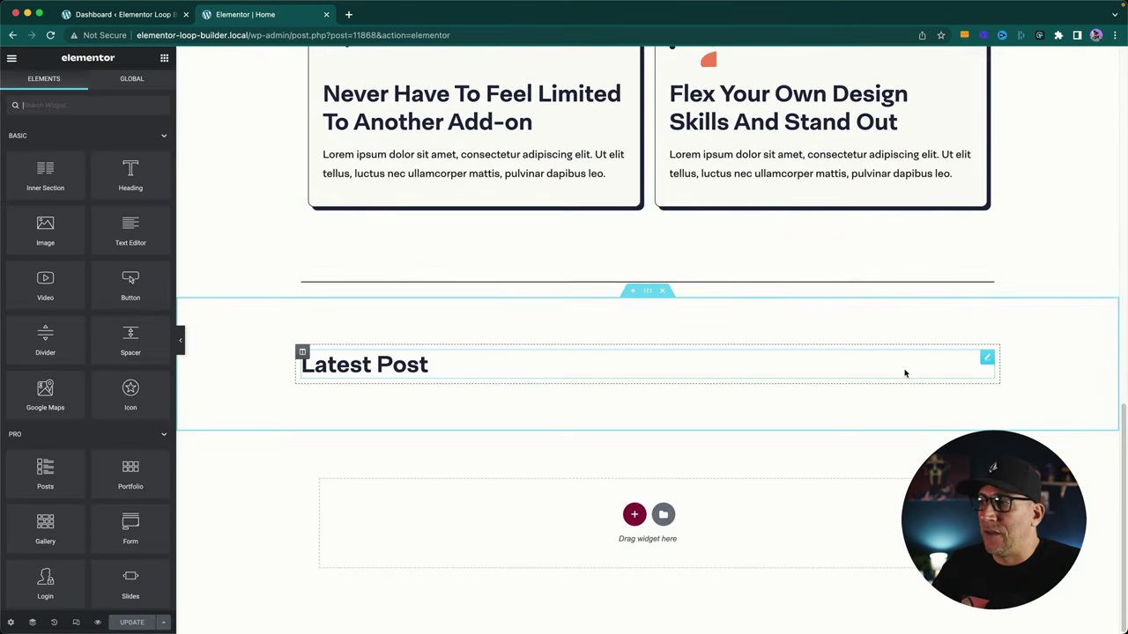
Find the Posts widget with the search term "post" and add it beneath the Latest Post heading.
left_click(984, 358)
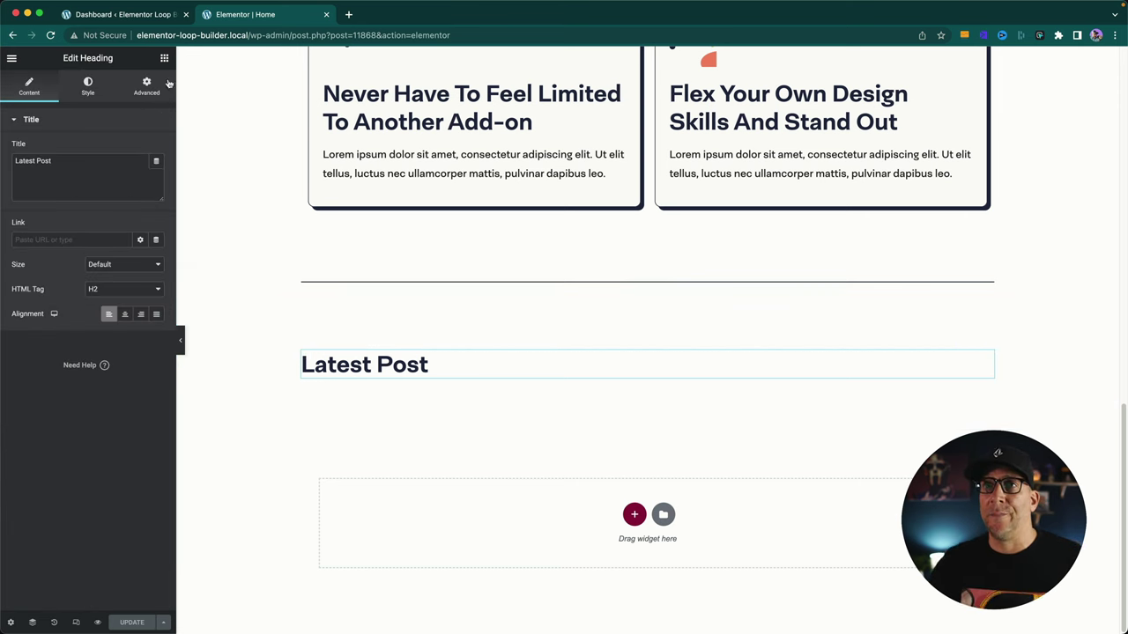
left_click(164, 57)
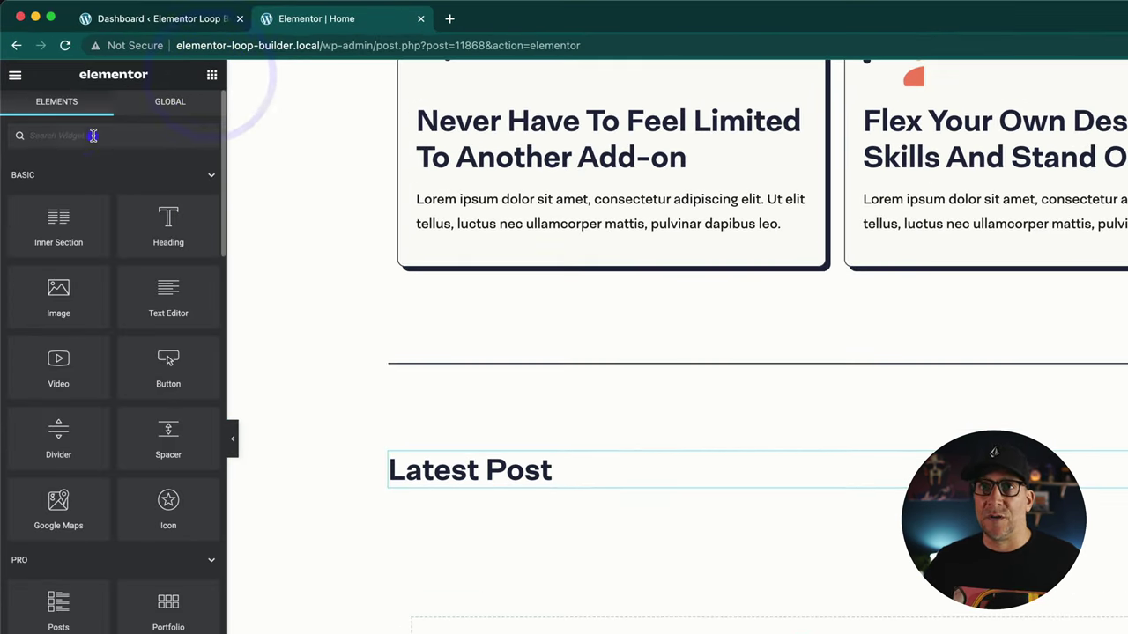
type("post")
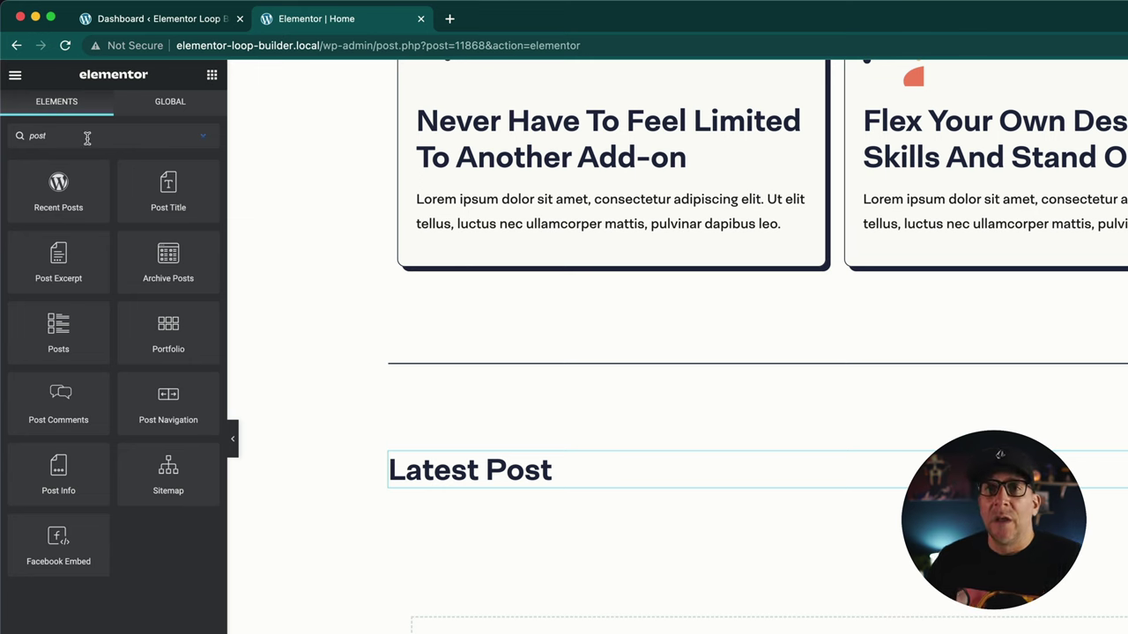
left_click_drag(159, 375, 465, 489)
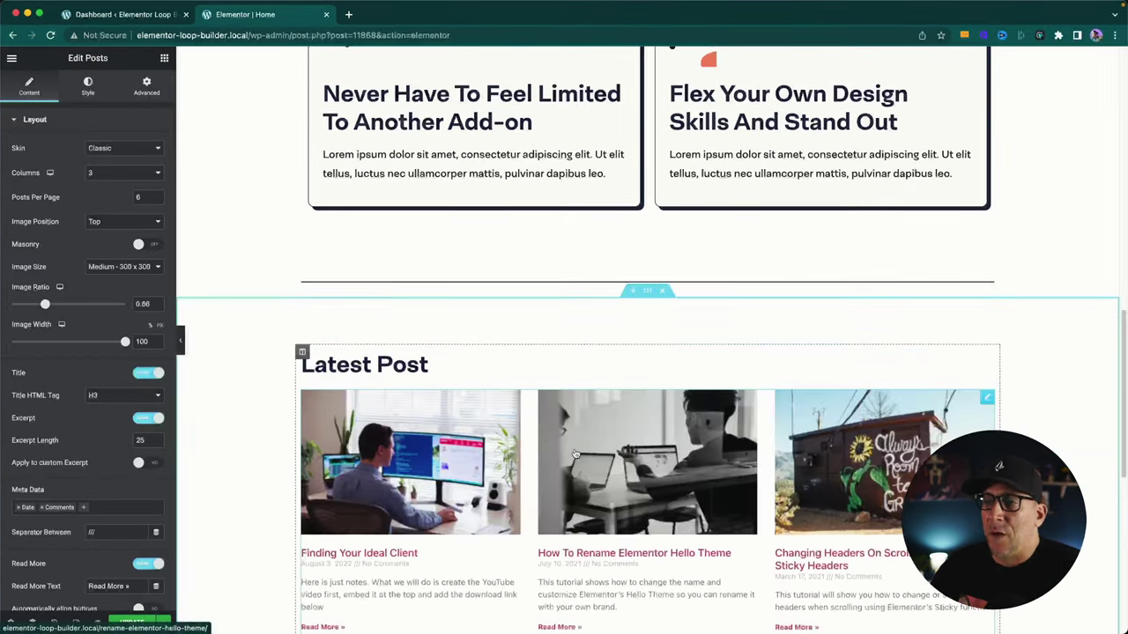
Try the Cards and Full Content skins on the Posts widget, go back to Cards, and set it to Classic.
scroll(574, 454, "down", 3)
scroll(831, 455, "down", 2)
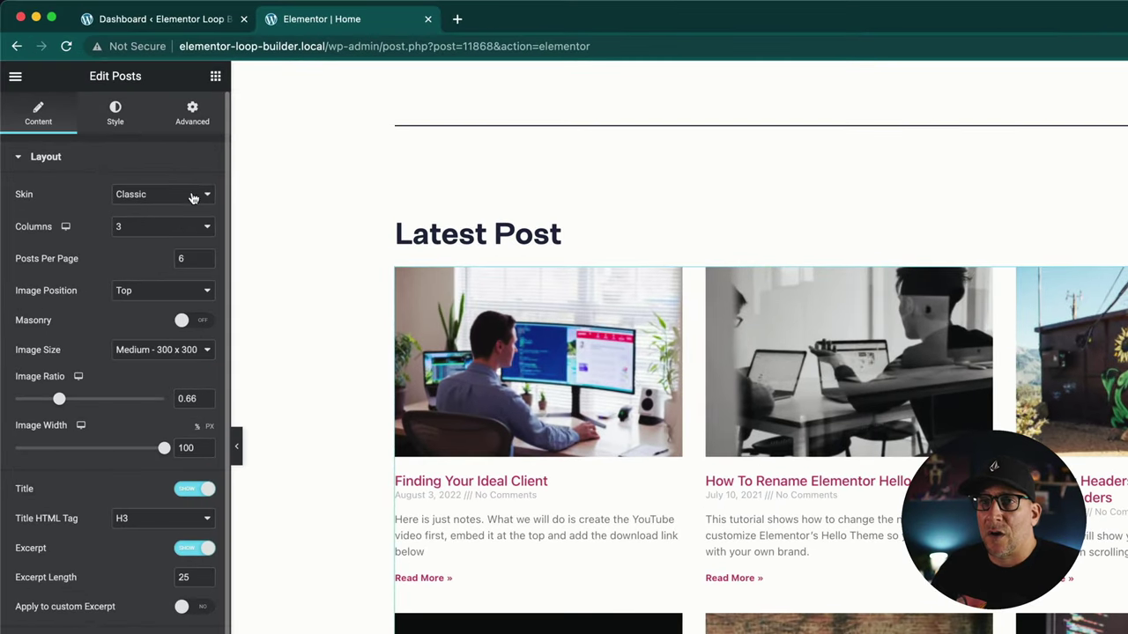
left_click(169, 198)
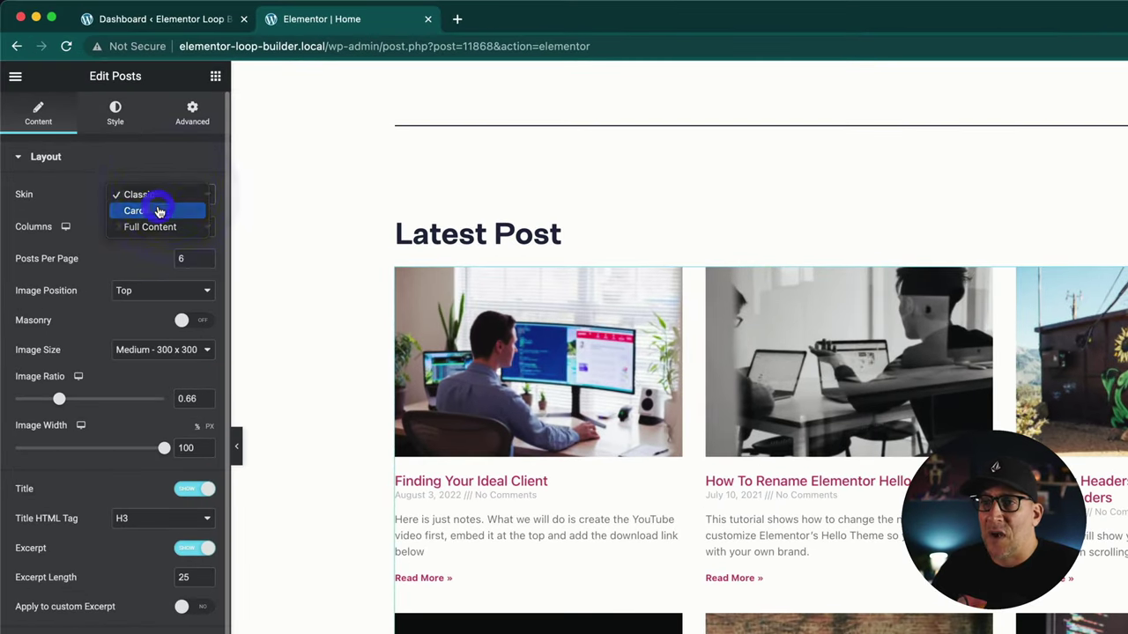
left_click(159, 212)
left_click(166, 204)
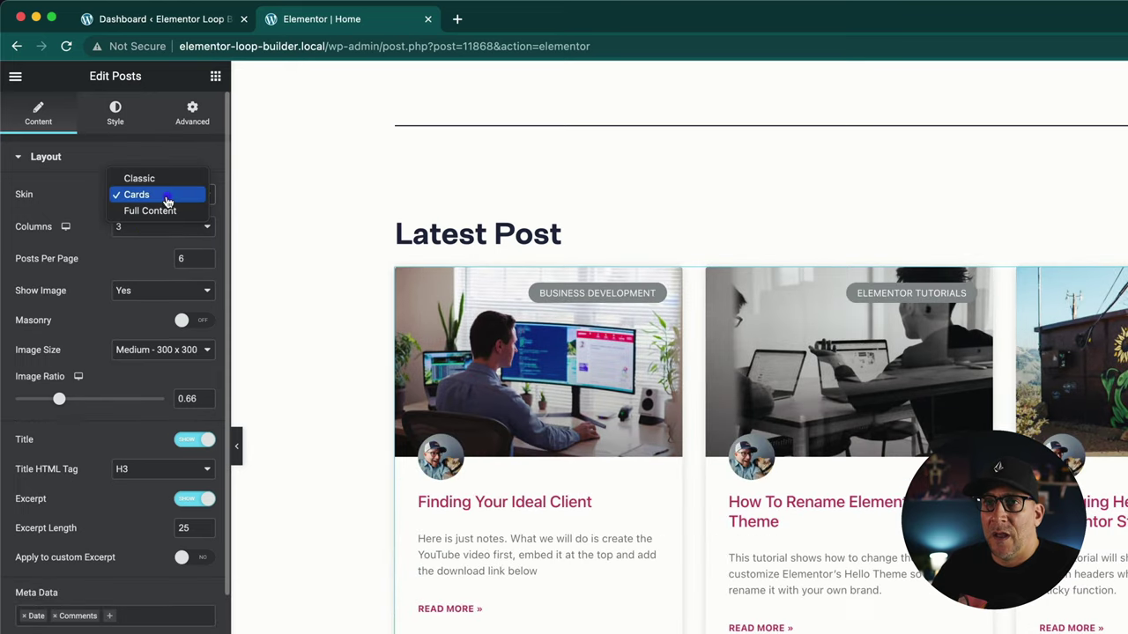
left_click(162, 214)
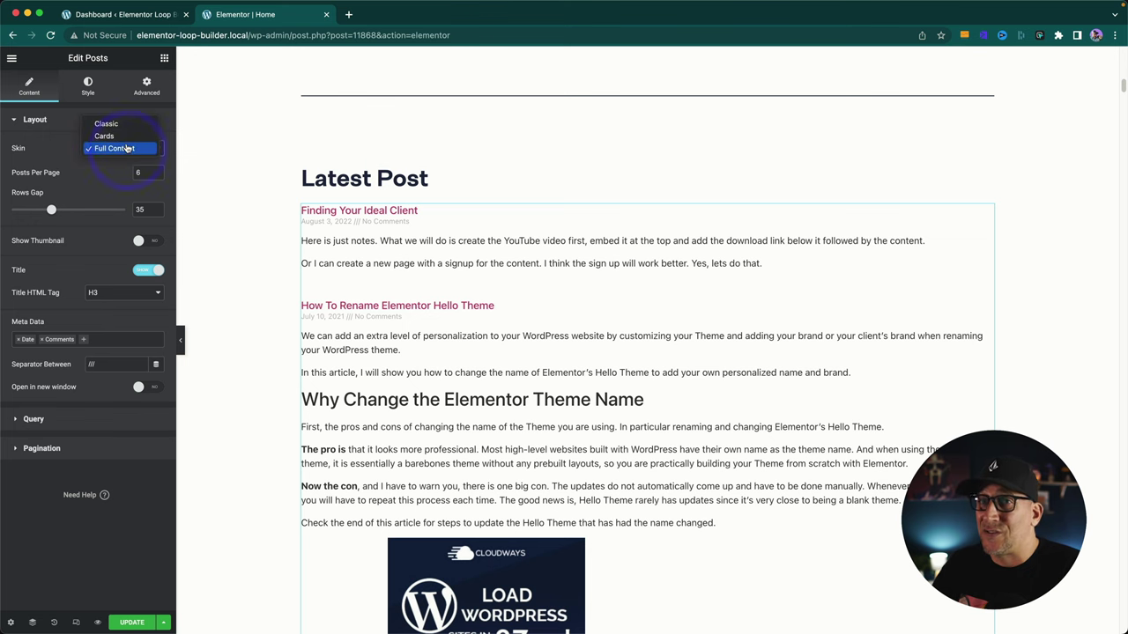
left_click(126, 137)
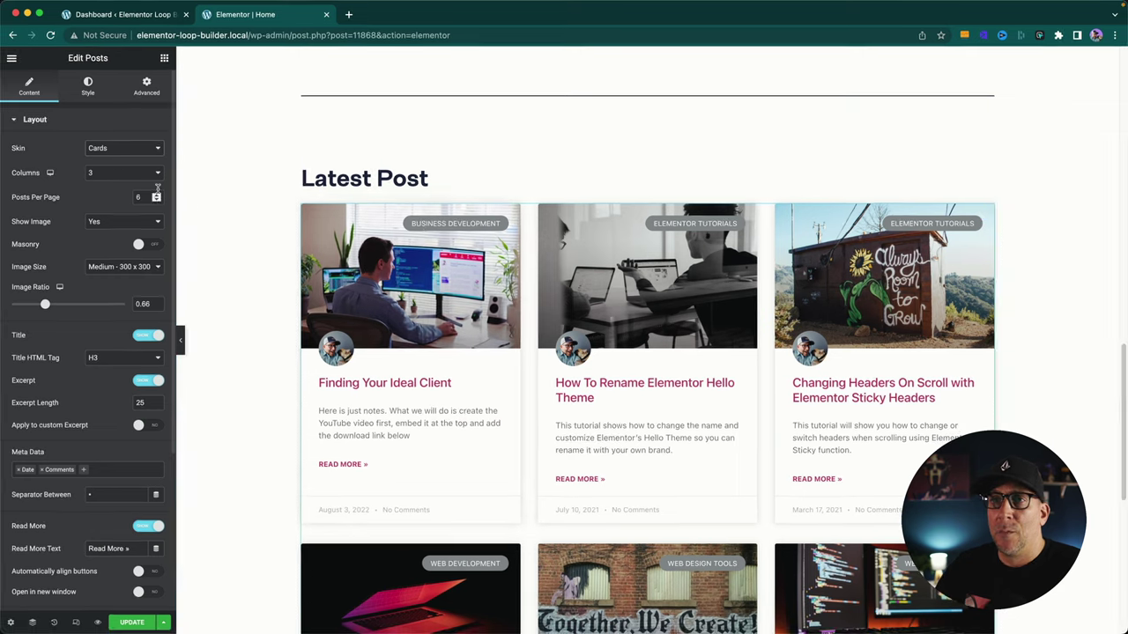
left_click(108, 146)
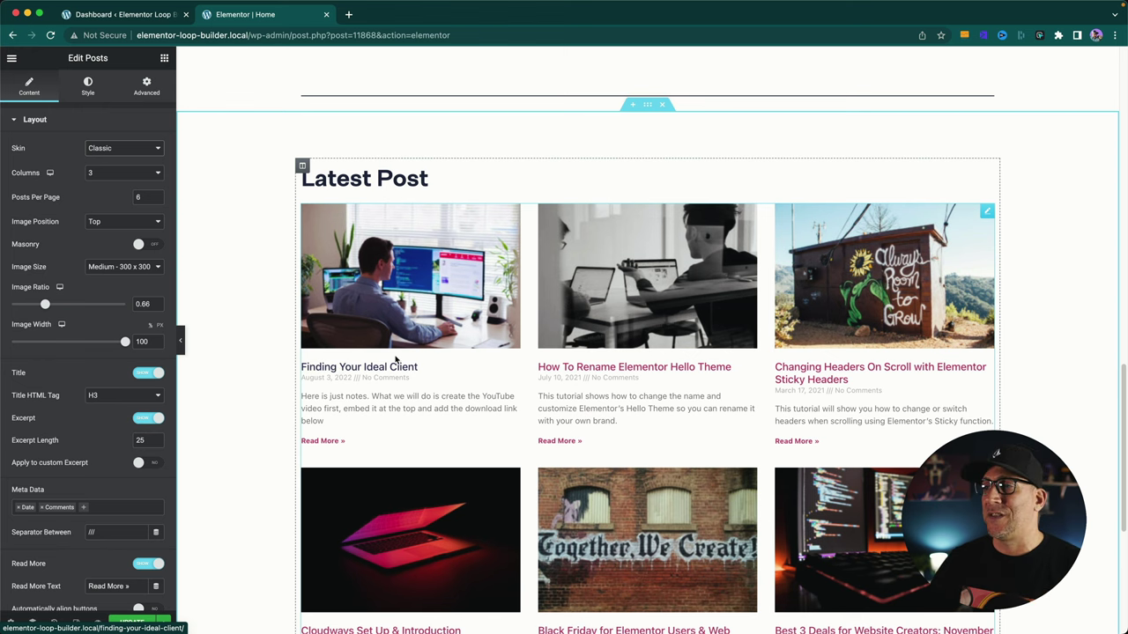
Delete the Posts widget from the Latest Post section and update the page.
right_click(985, 215)
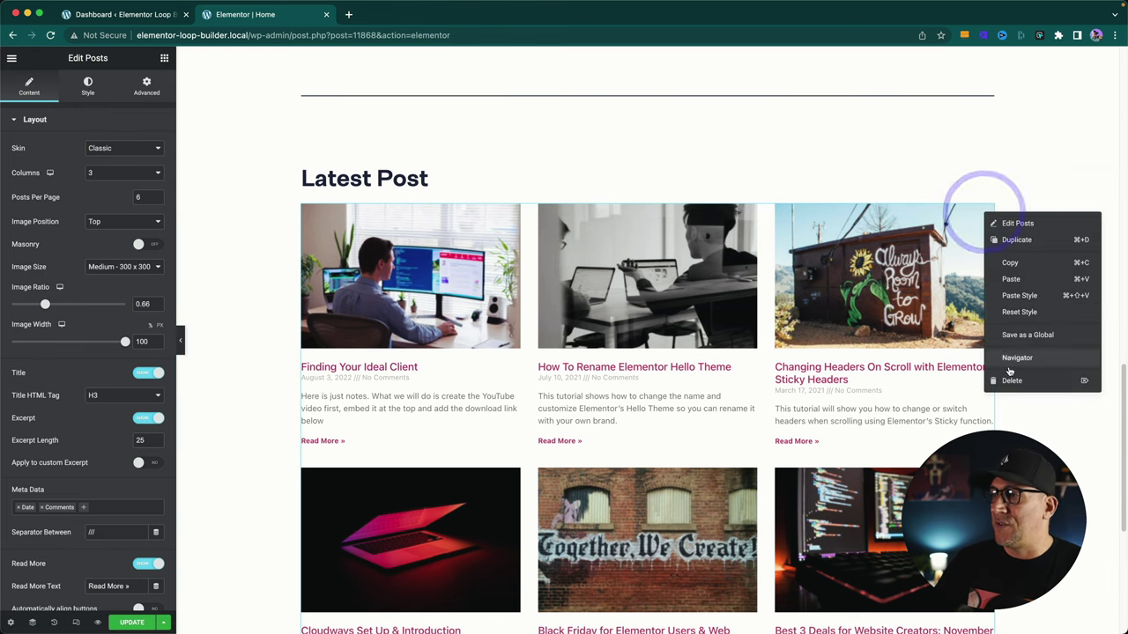
left_click(1008, 378)
left_click(132, 623)
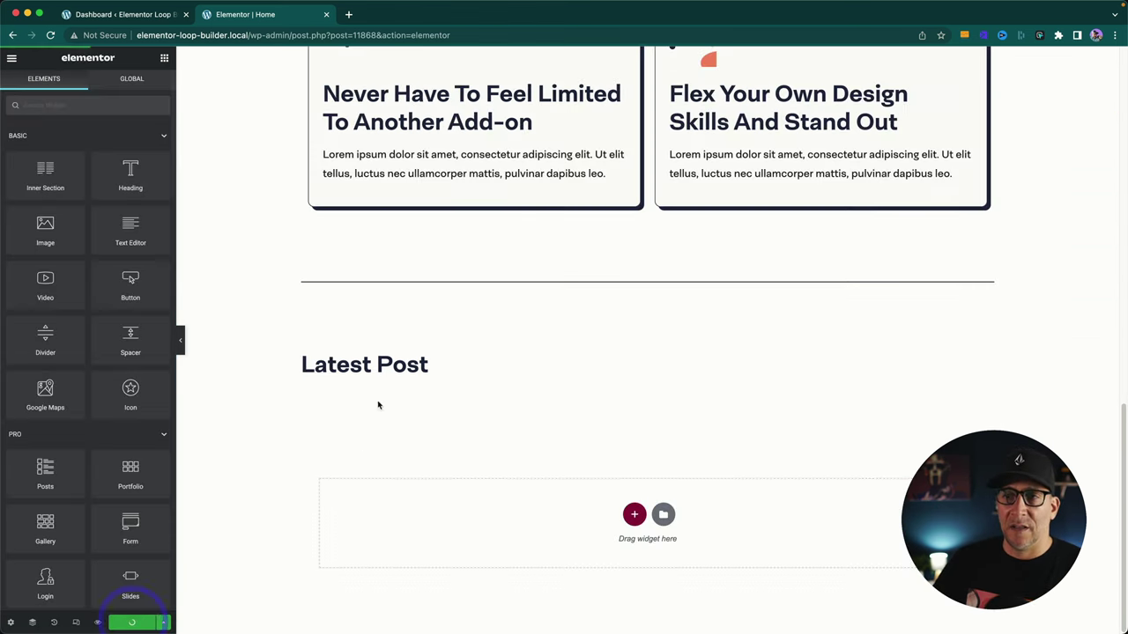
Switch to the WordPress dashboard and open the JetEngine Listings page.
left_click(122, 12)
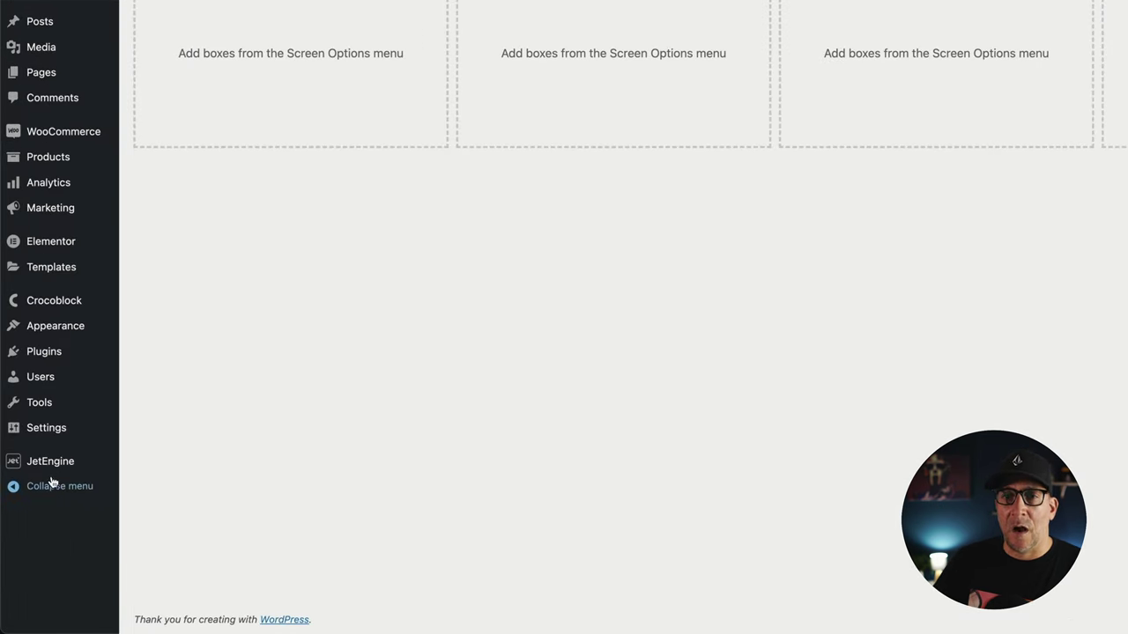
mouse_move(55, 469)
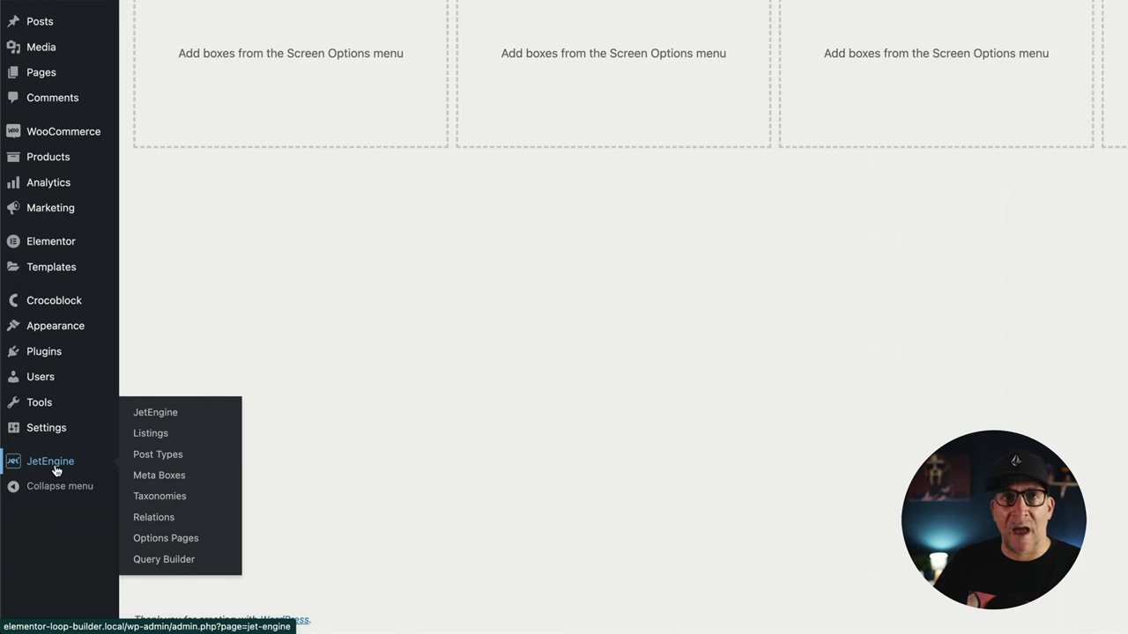
left_click(148, 435)
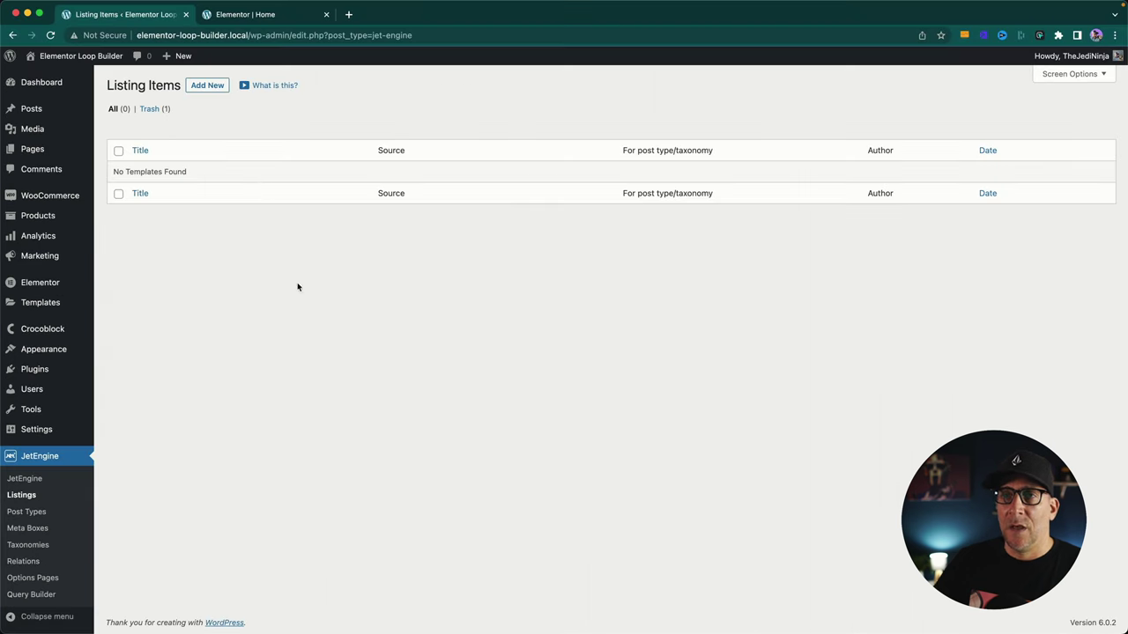
Create a new listing item named "Post Grid 1" with source Posts, post type Posts and the Elementor listing view.
left_click(207, 85)
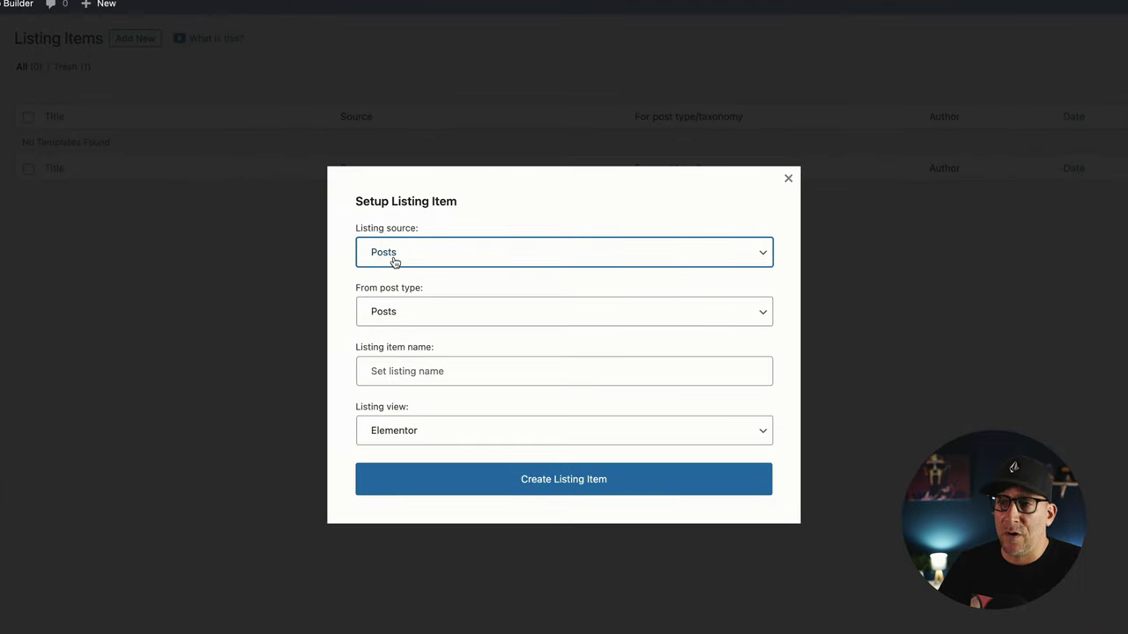
left_click(398, 314)
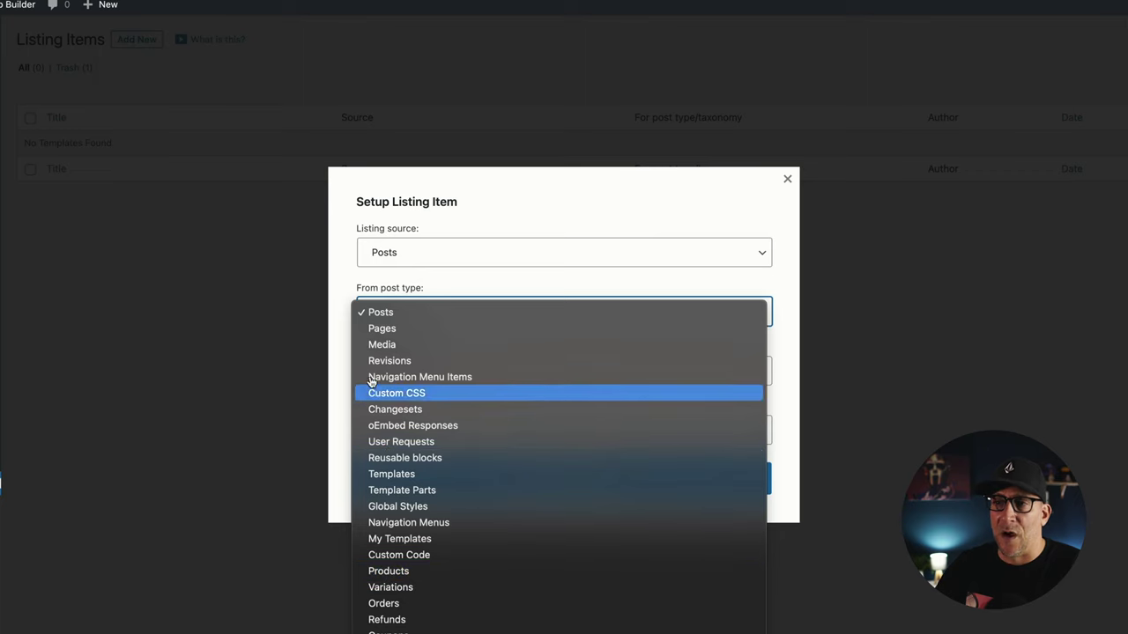
left_click(344, 278)
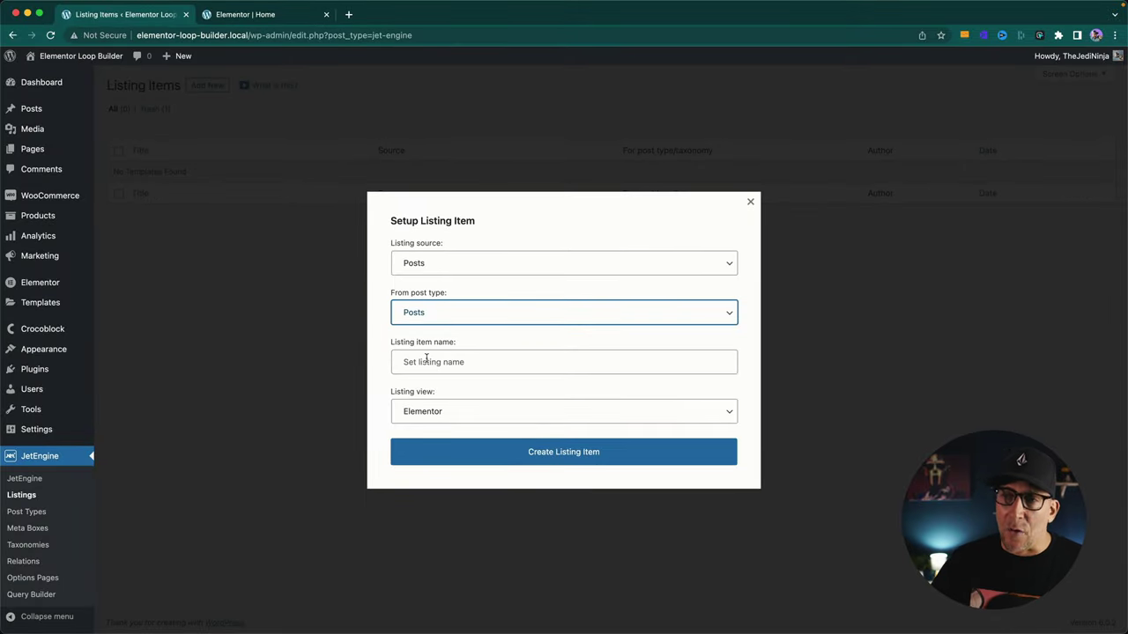
left_click(426, 359)
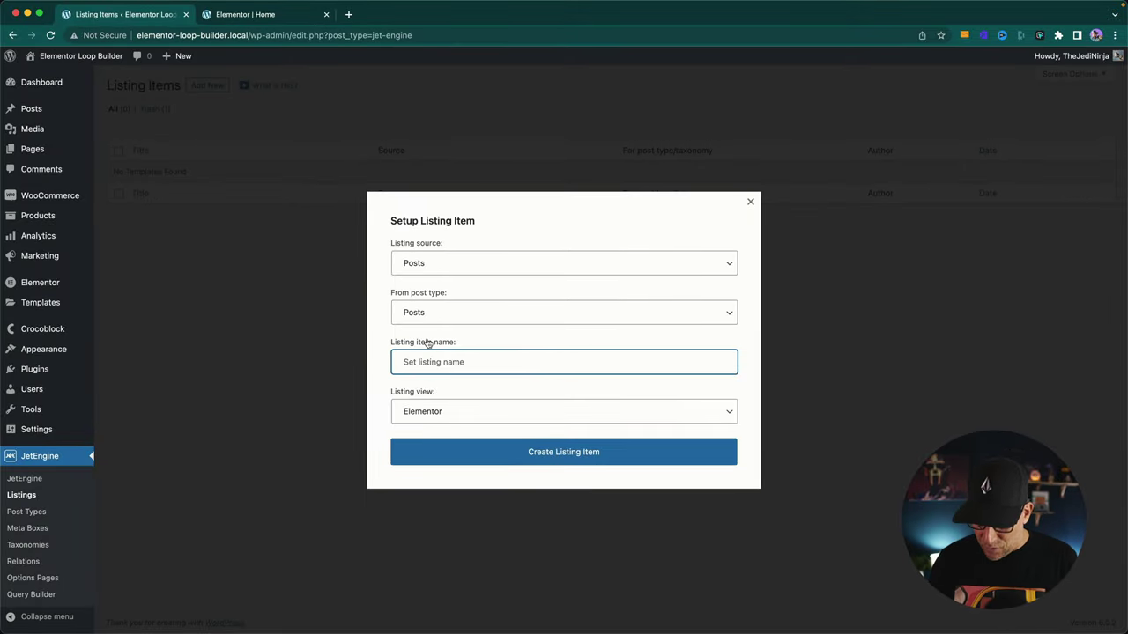
type("Post Grid 1")
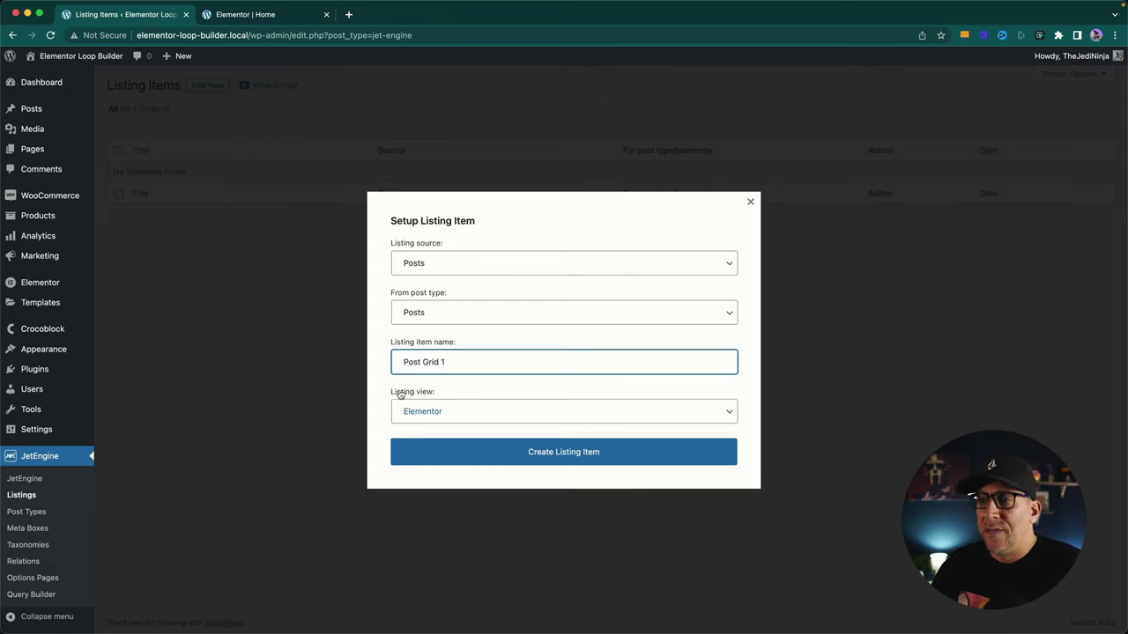
left_click(457, 414)
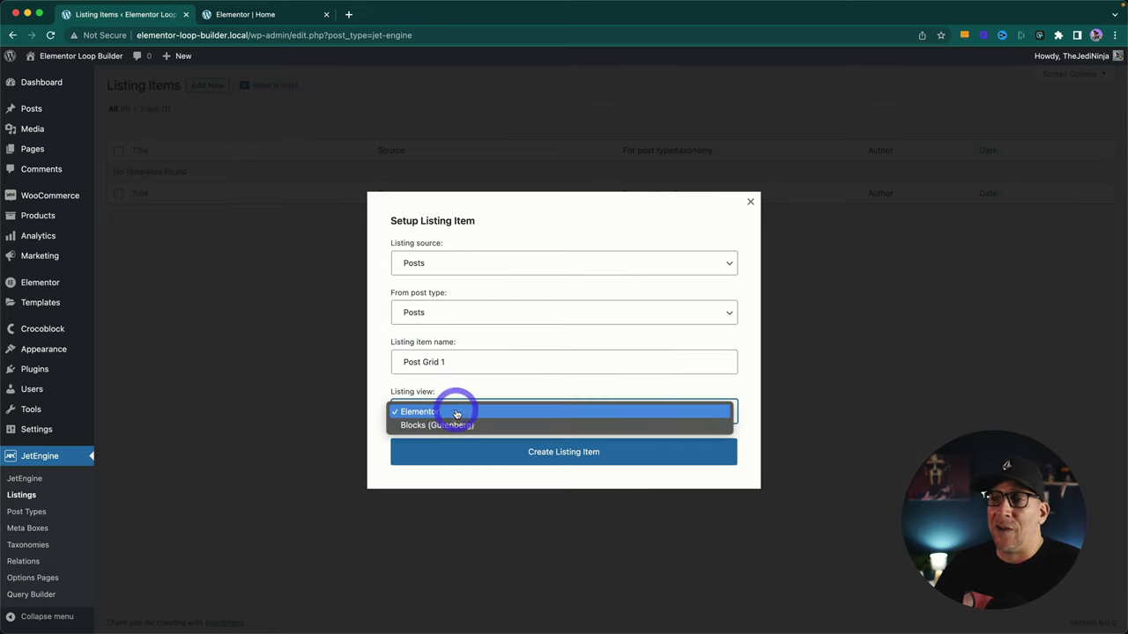
left_click(383, 407)
left_click(494, 456)
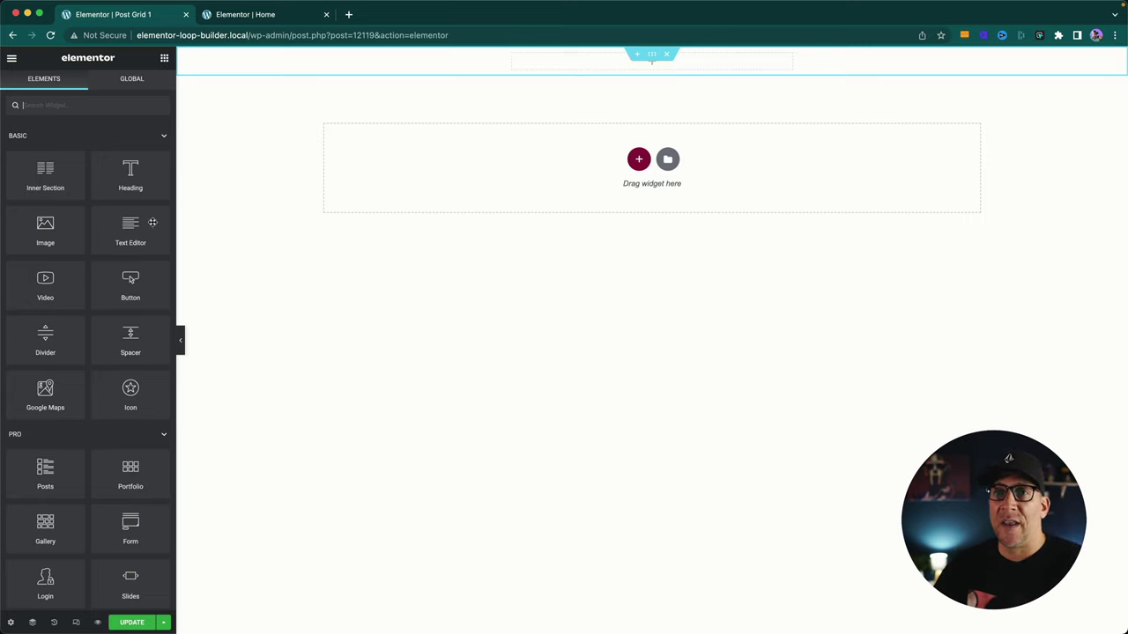
Add an Image widget to the empty listing section and set its image to the dynamic Featured Image.
left_click_drag(45, 228, 588, 68)
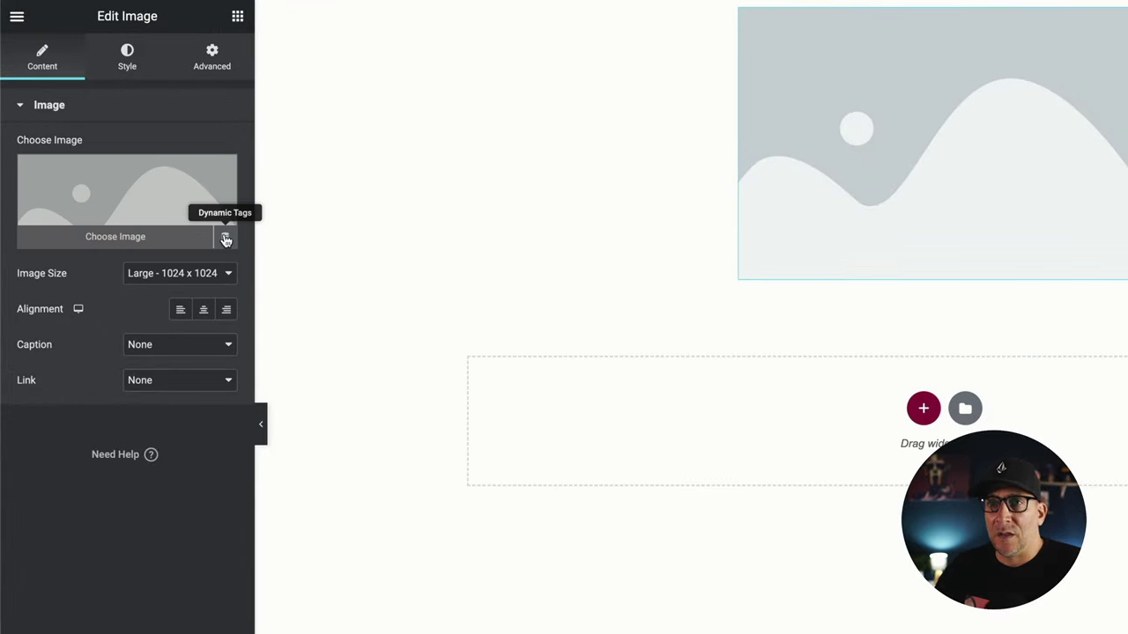
left_click(226, 240)
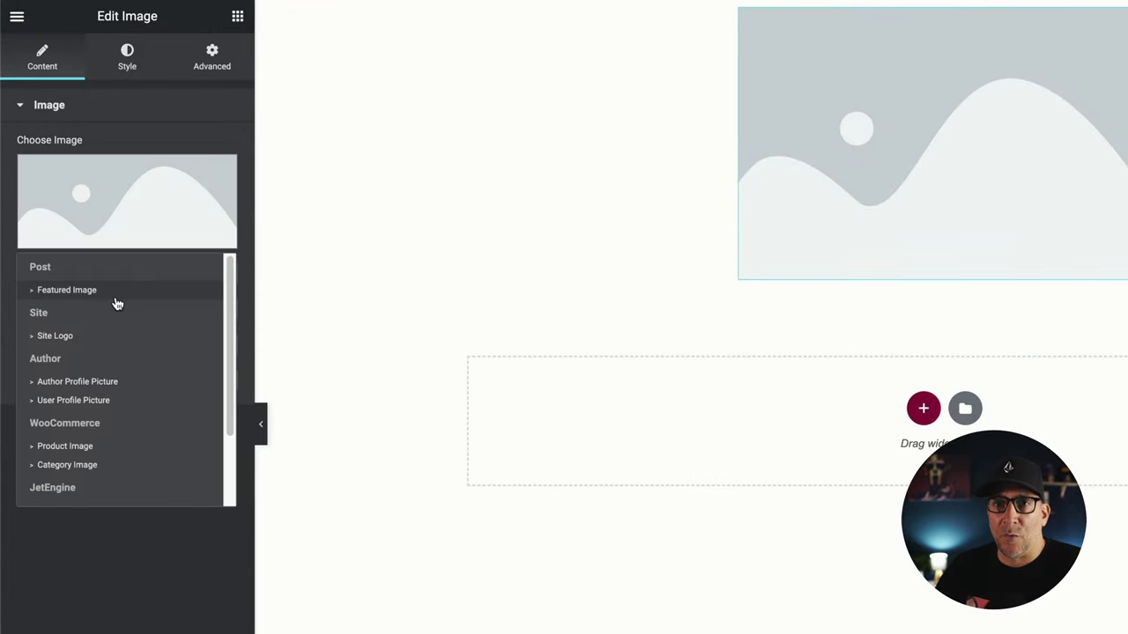
left_click(62, 291)
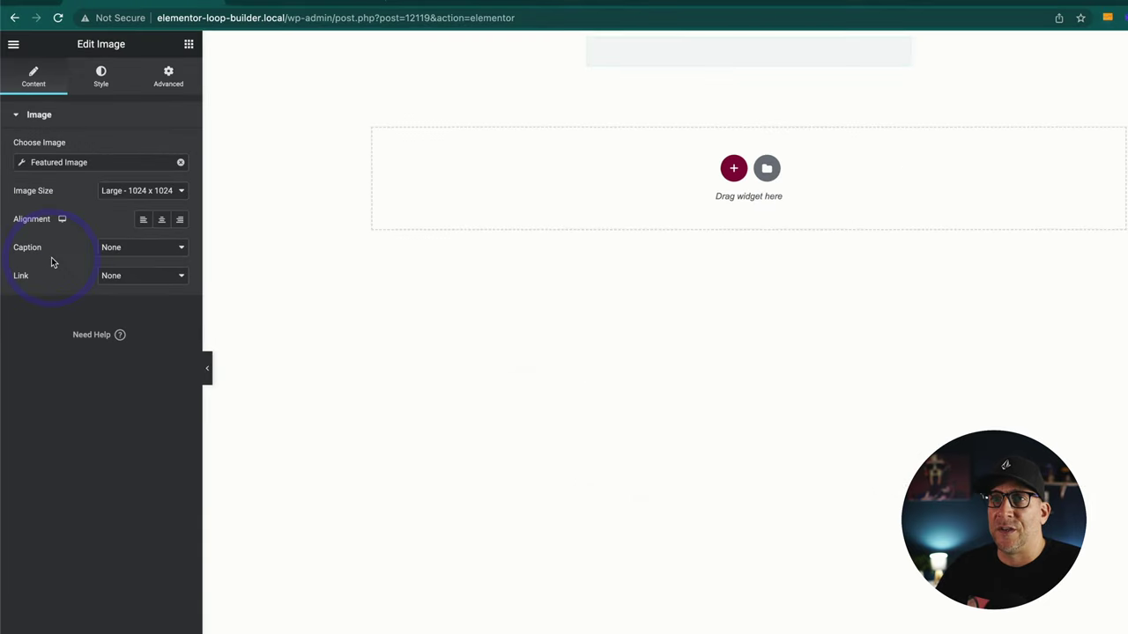
Set the featured image's height to 300 px and its object fit to Cover.
left_click(114, 191)
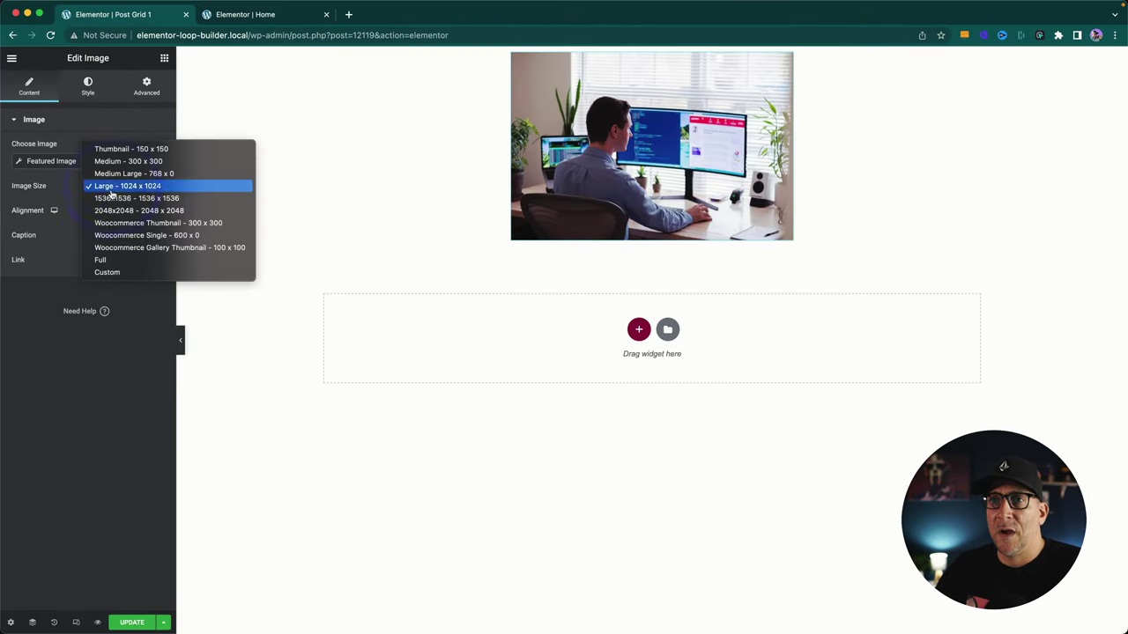
left_click(59, 188)
left_click(87, 88)
left_click(145, 229)
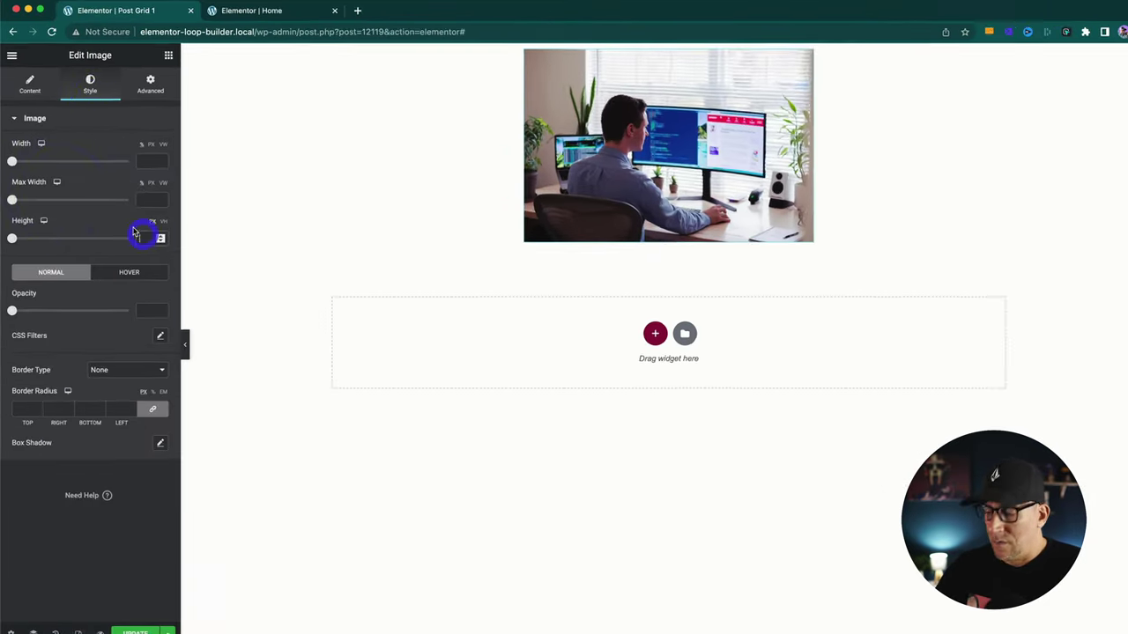
type("300")
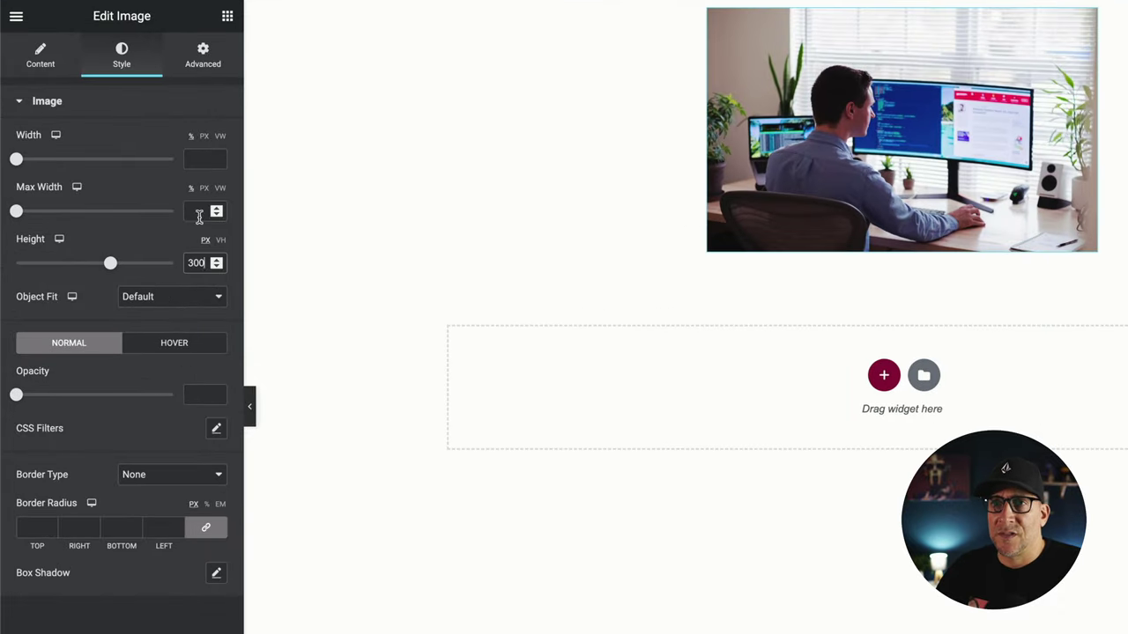
left_click(147, 302)
left_click(148, 332)
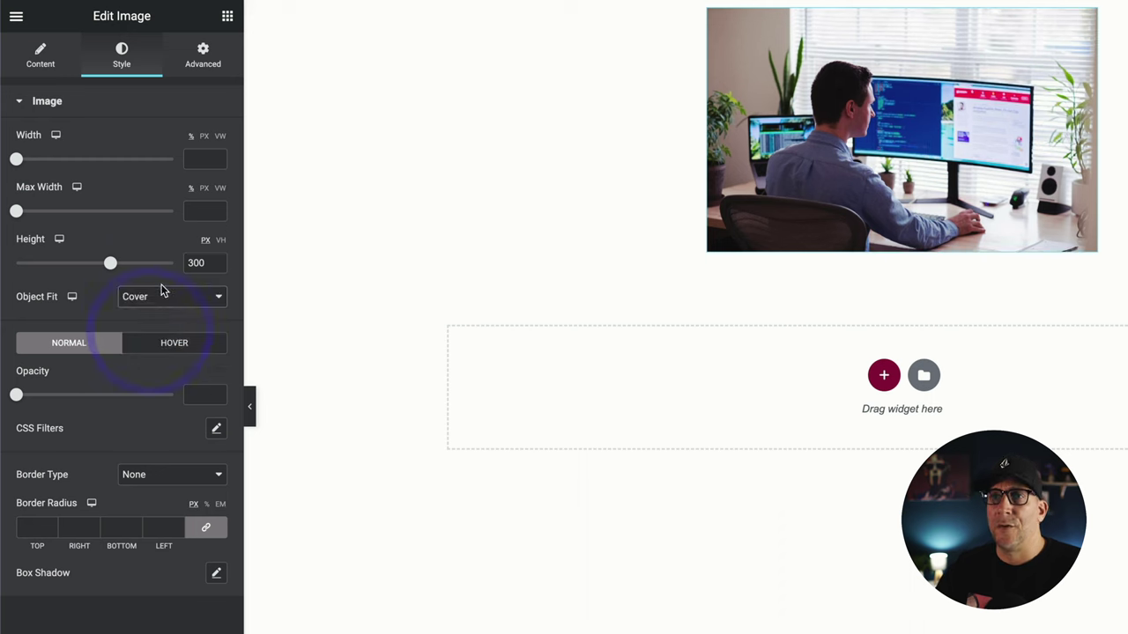
Add a Heading widget below the featured image and set its title to the dynamic Post Title.
left_click(227, 16)
left_click_drag(177, 179, 748, 245)
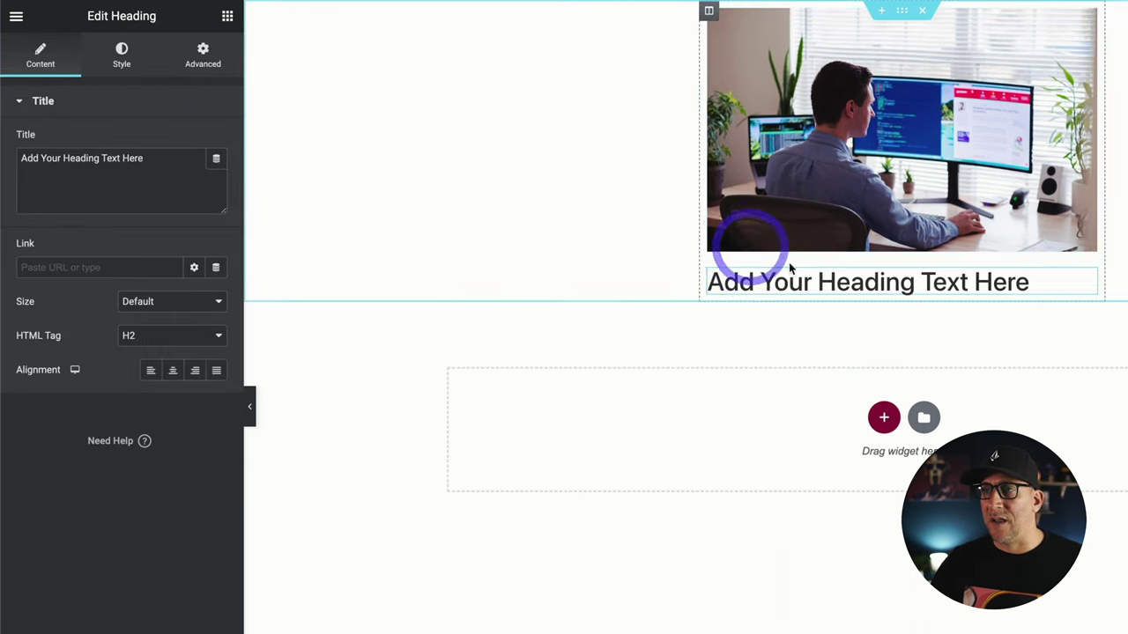
left_click(219, 163)
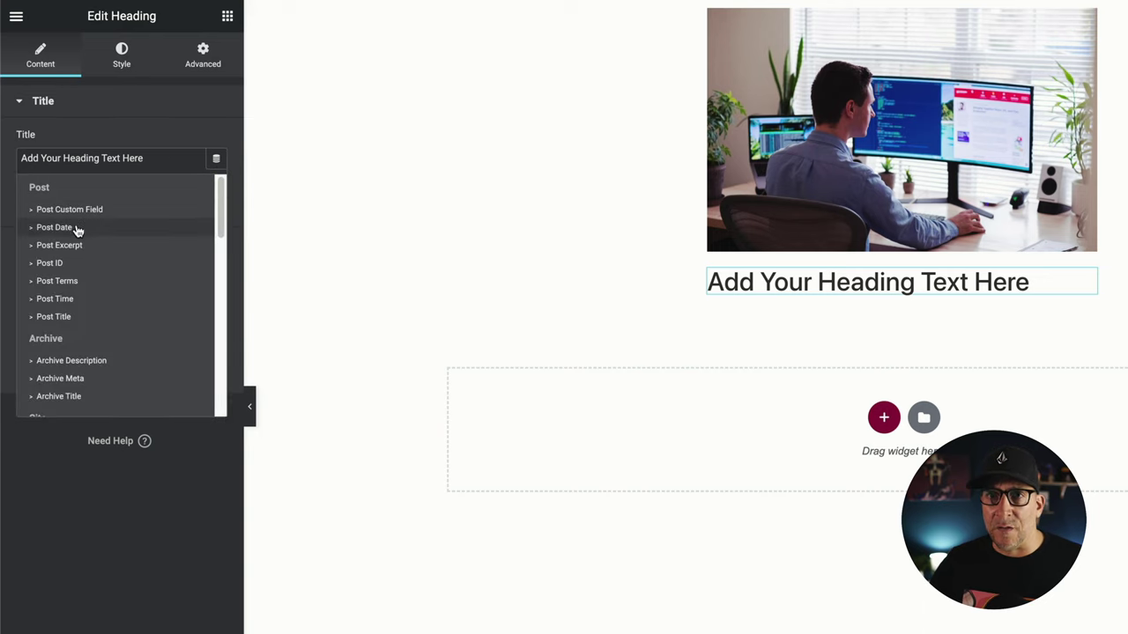
left_click(68, 317)
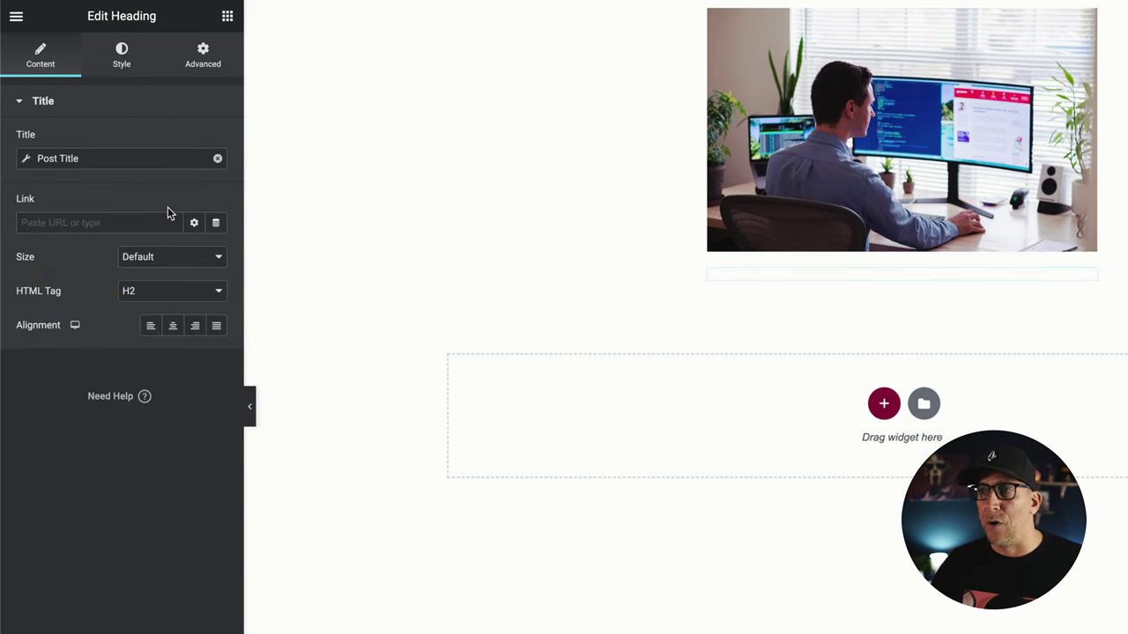
Style the post title with the global color Nightime and the global font S Title.
left_click(113, 58)
left_click(195, 141)
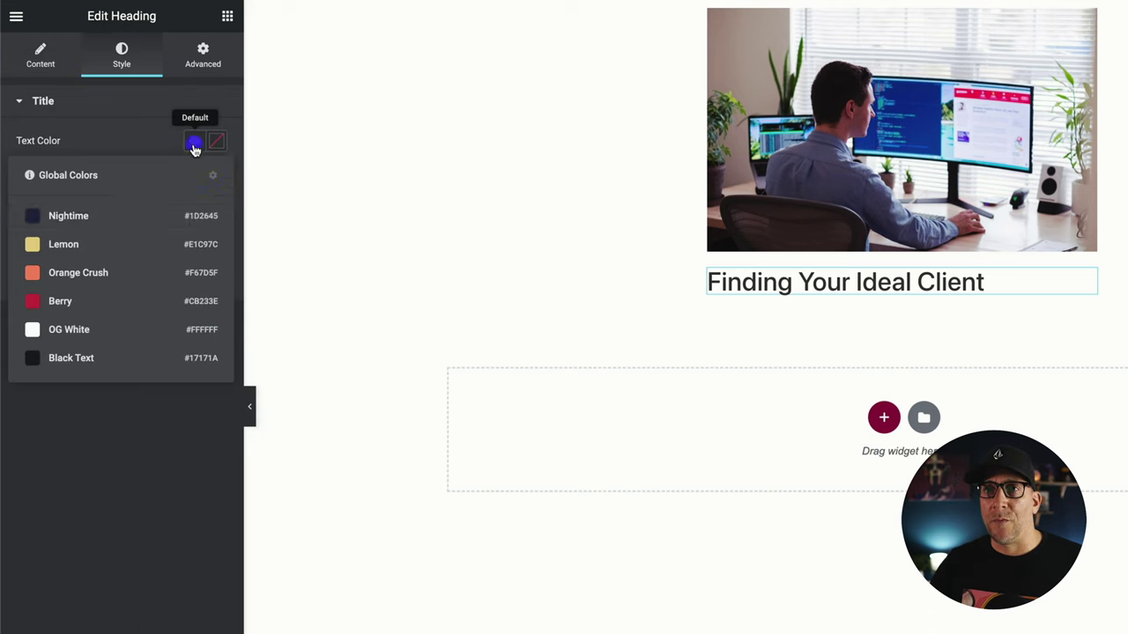
left_click(103, 223)
left_click(194, 175)
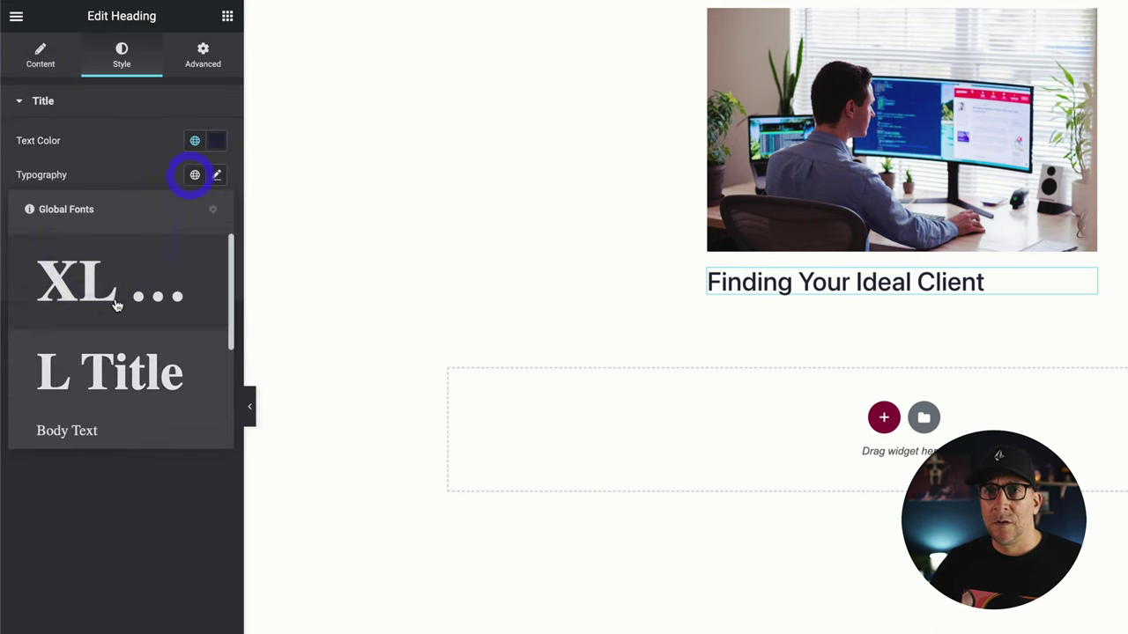
scroll(111, 387, "down", 4)
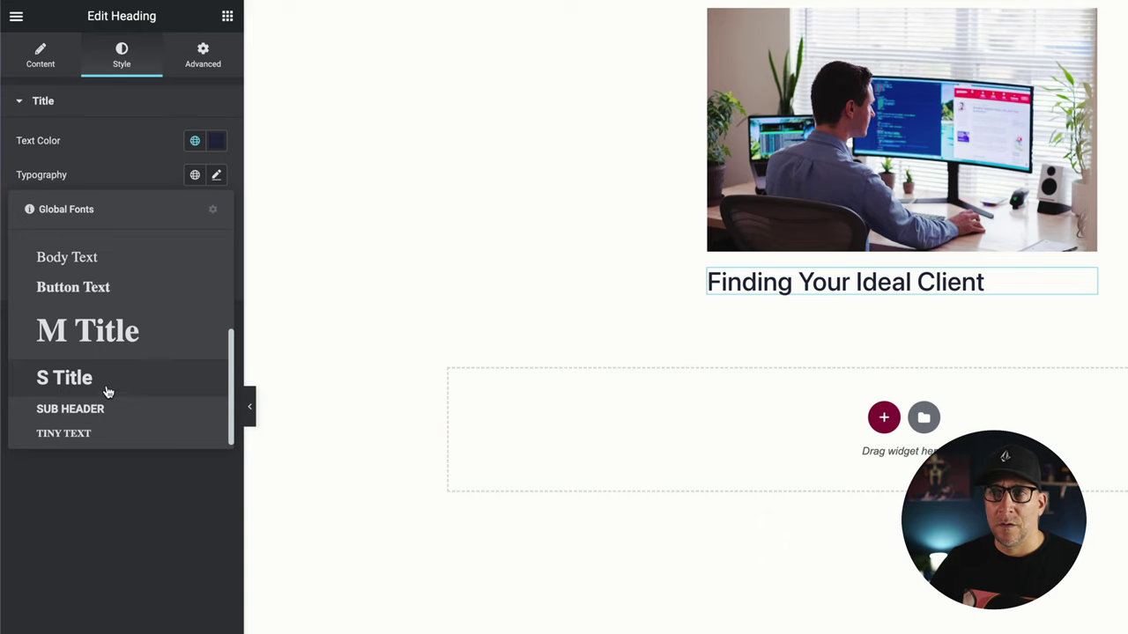
left_click(106, 390)
Reduce the column's Widgets Space to close the gap between the image and the title.
left_click(712, 12)
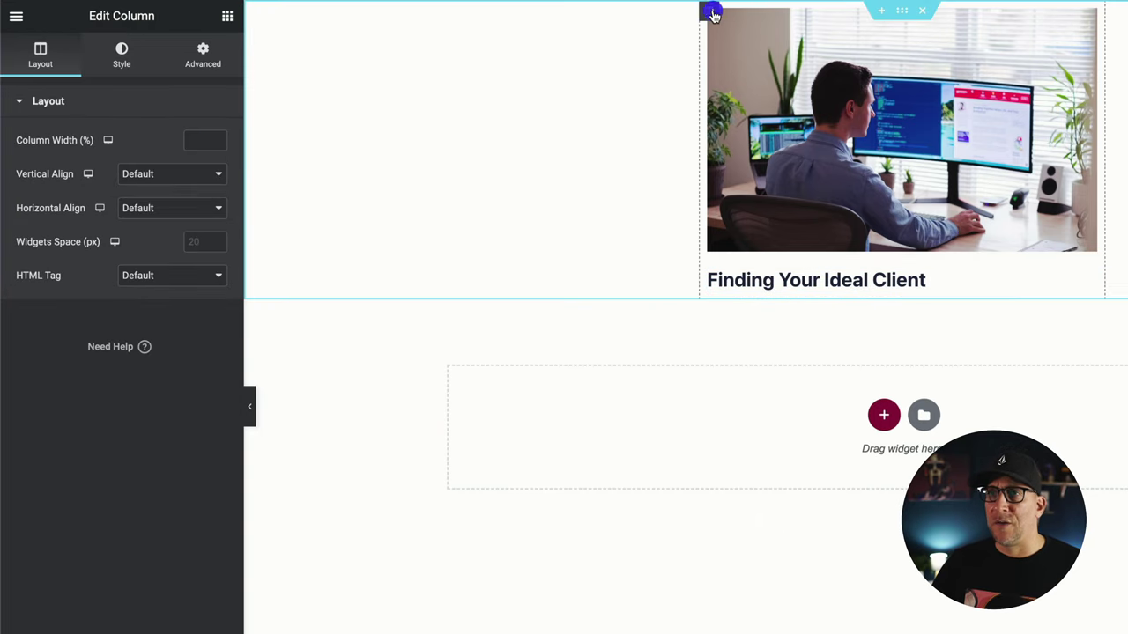
left_click(218, 244)
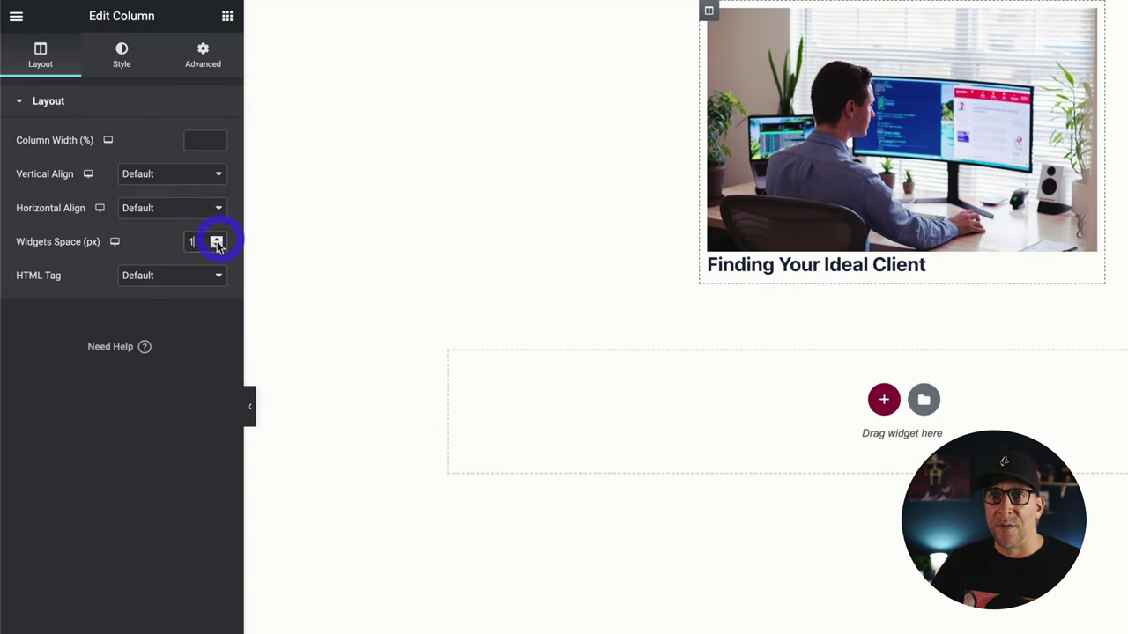
Find the Post Info widget by searching for "term" and place it between the featured image and the title.
left_click(222, 11)
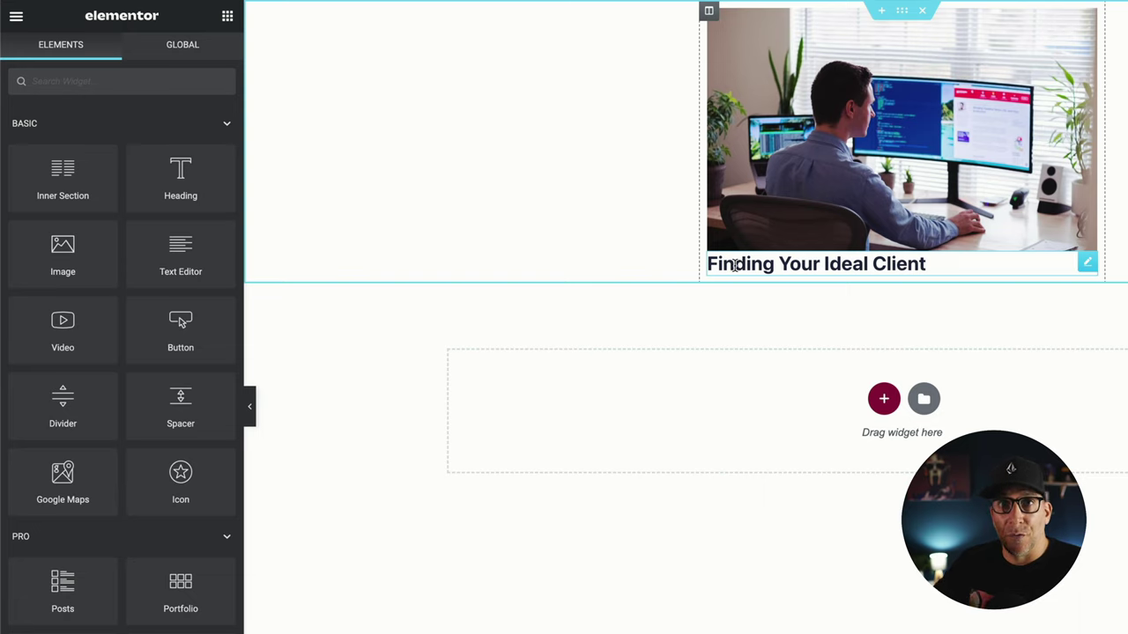
left_click(100, 74)
type("term")
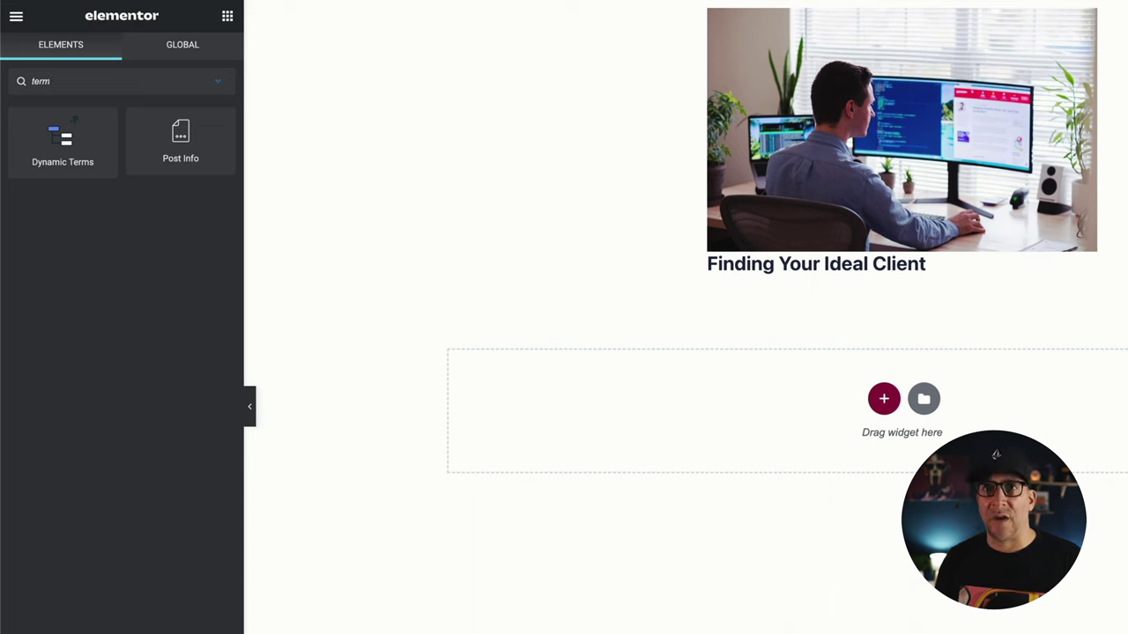
left_click_drag(185, 150, 730, 266)
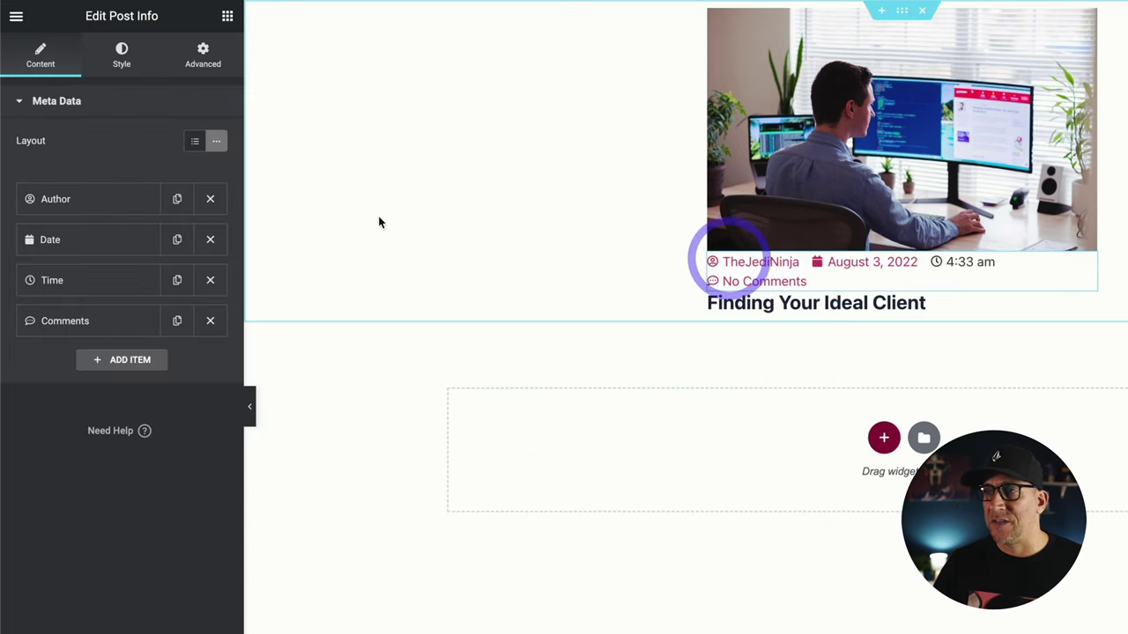
Remove the Author, Time and Comments items from the Post Info widget and set the Date item's icon to None.
left_click(211, 201)
left_click(212, 241)
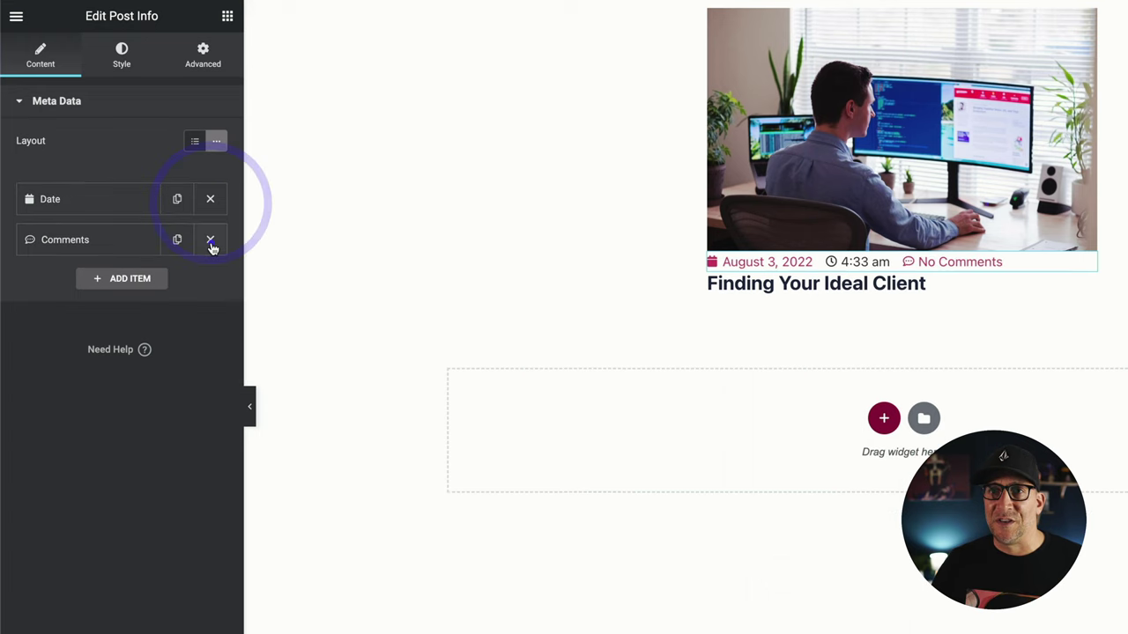
left_click(212, 242)
left_click(149, 212)
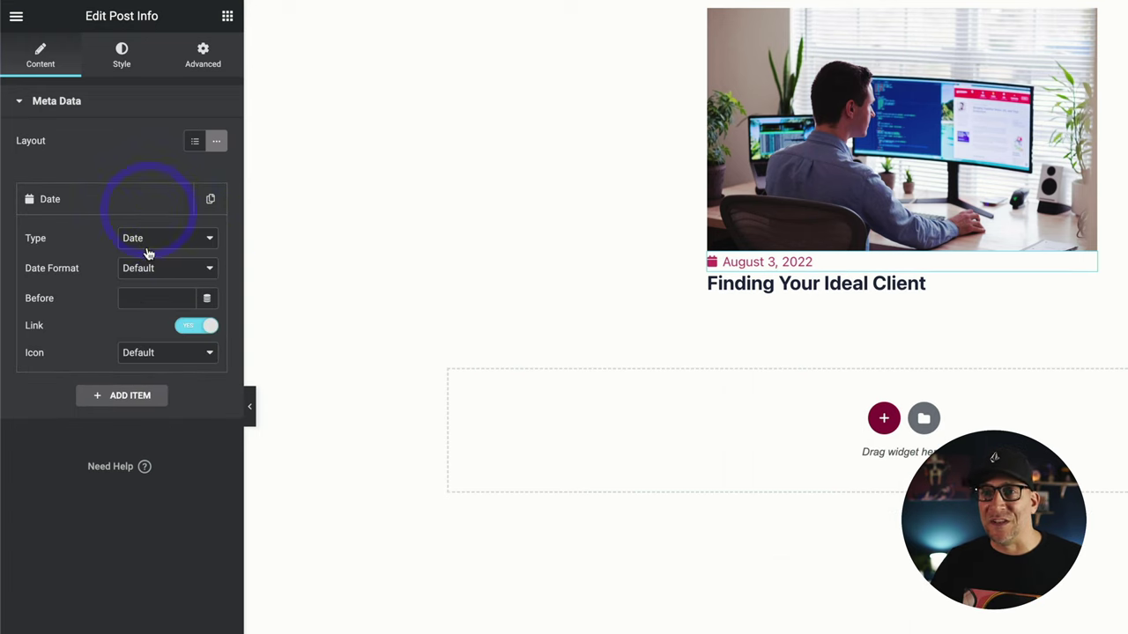
left_click(141, 351)
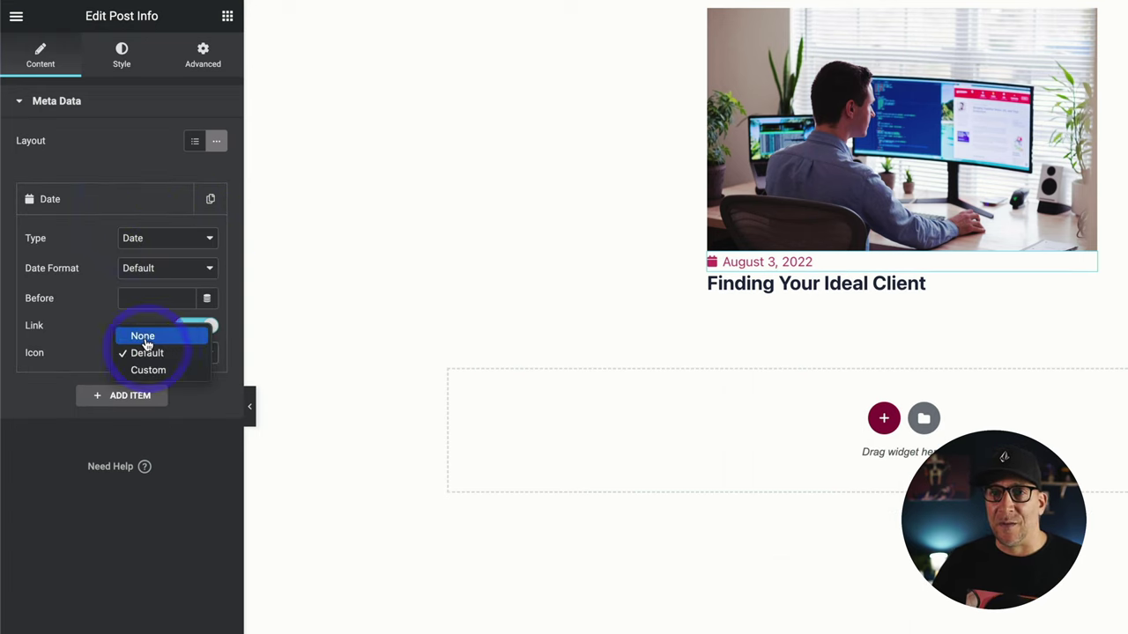
left_click(146, 336)
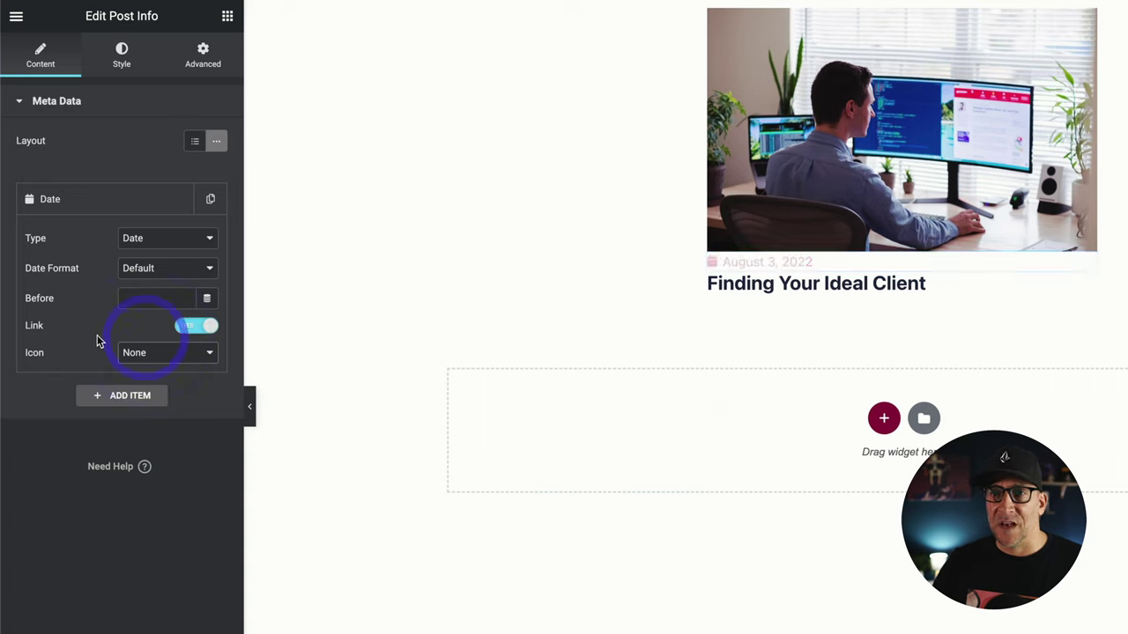
Style the Post Info text with the global color Nightime and the global font Tiny Text.
left_click(122, 56)
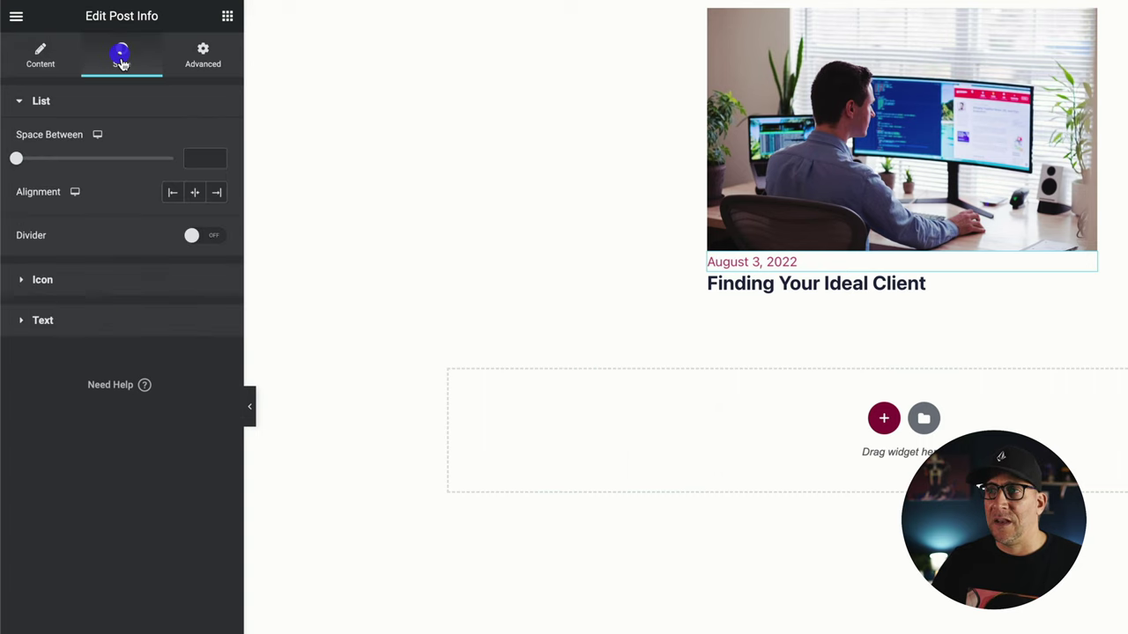
left_click(77, 320)
left_click(195, 273)
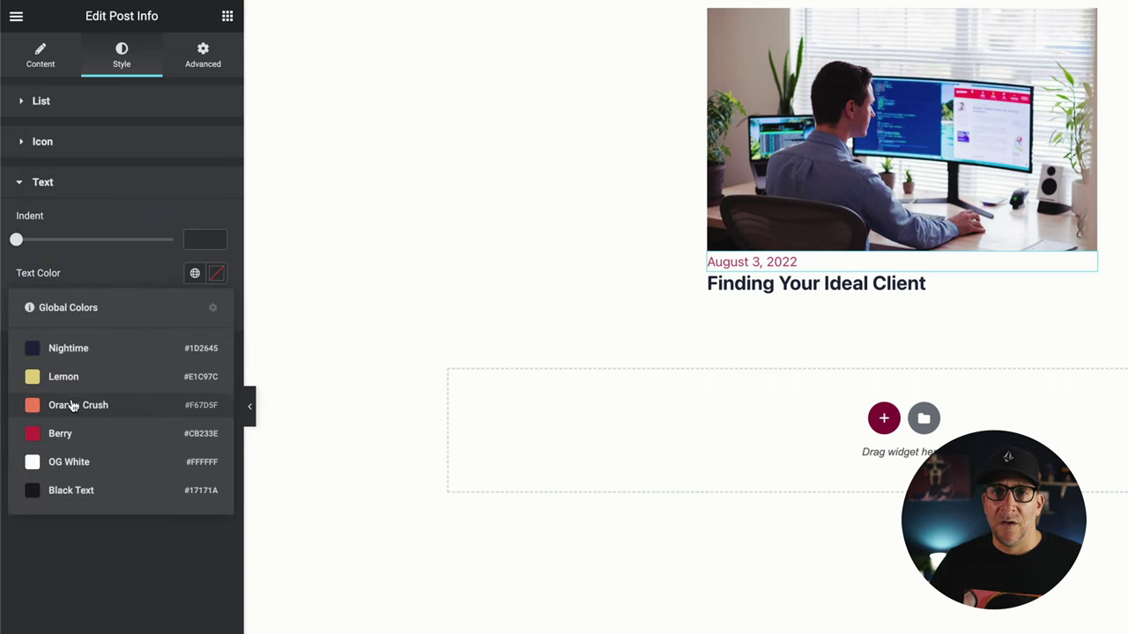
left_click(74, 404)
left_click(195, 273)
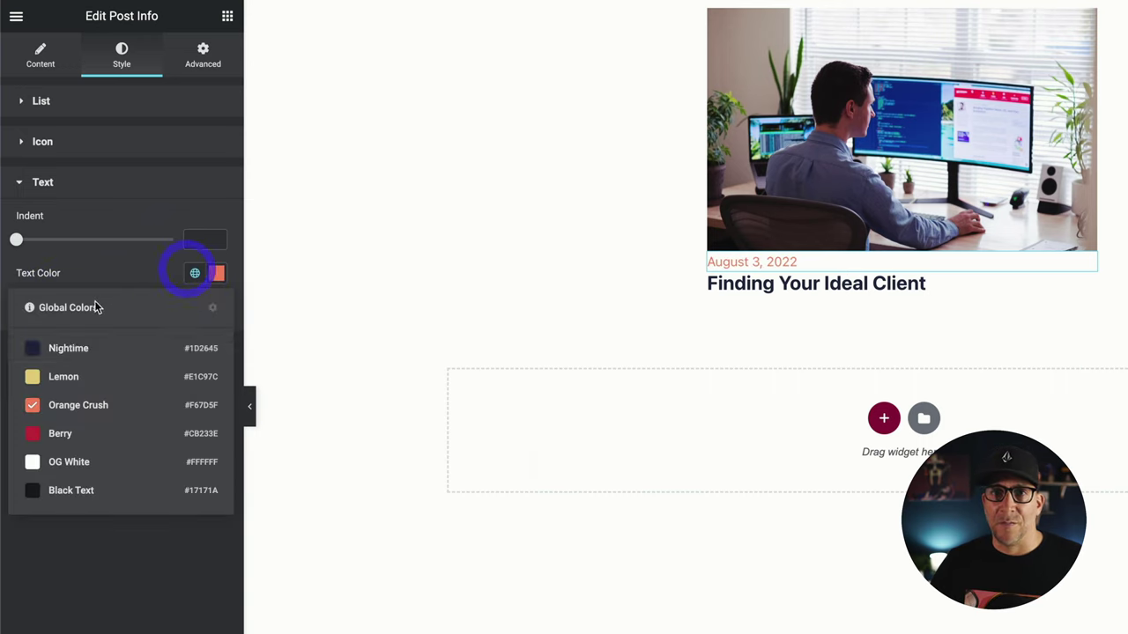
left_click(91, 347)
left_click(193, 307)
scroll(78, 435, "down", 3)
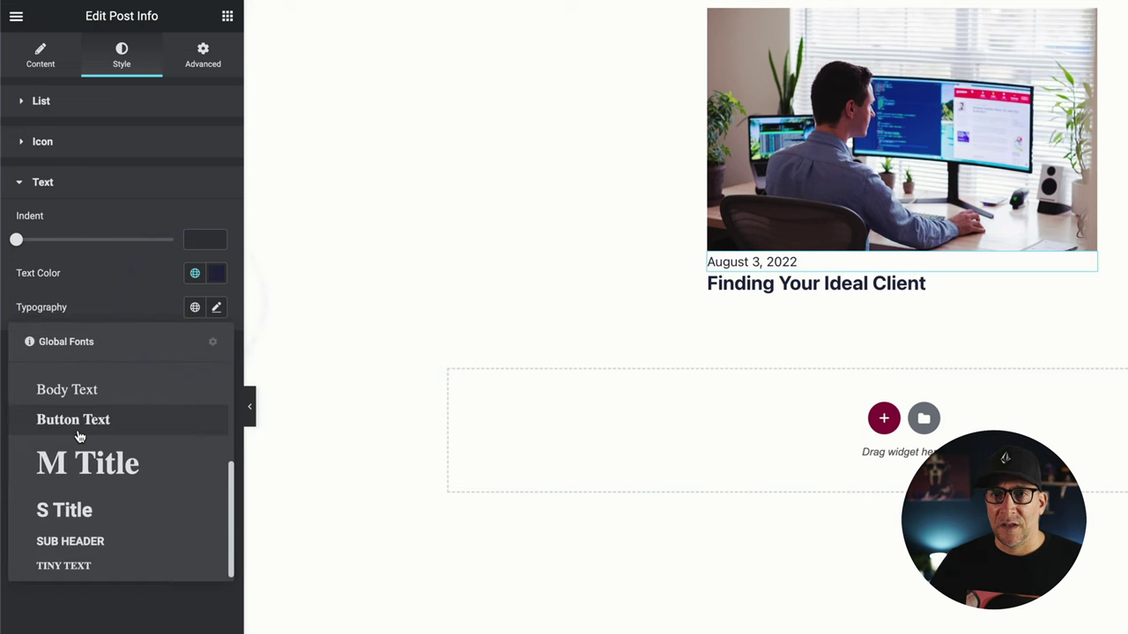
left_click(80, 569)
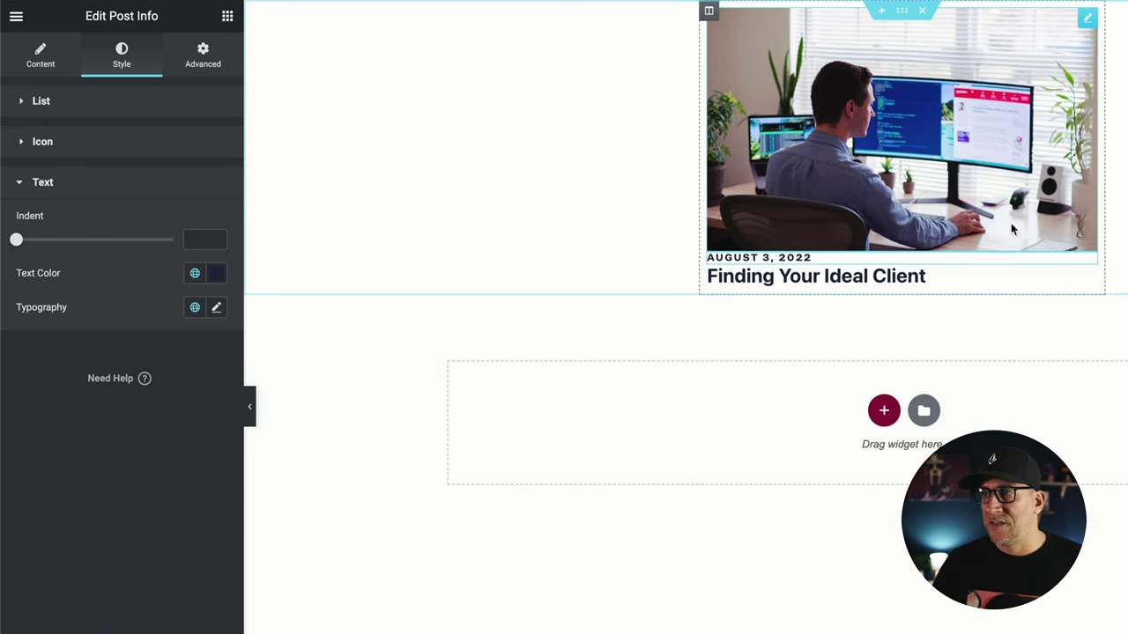
Unlink the featured image's padding values and set only its bottom padding to 16 px.
left_click(975, 174)
left_click(202, 53)
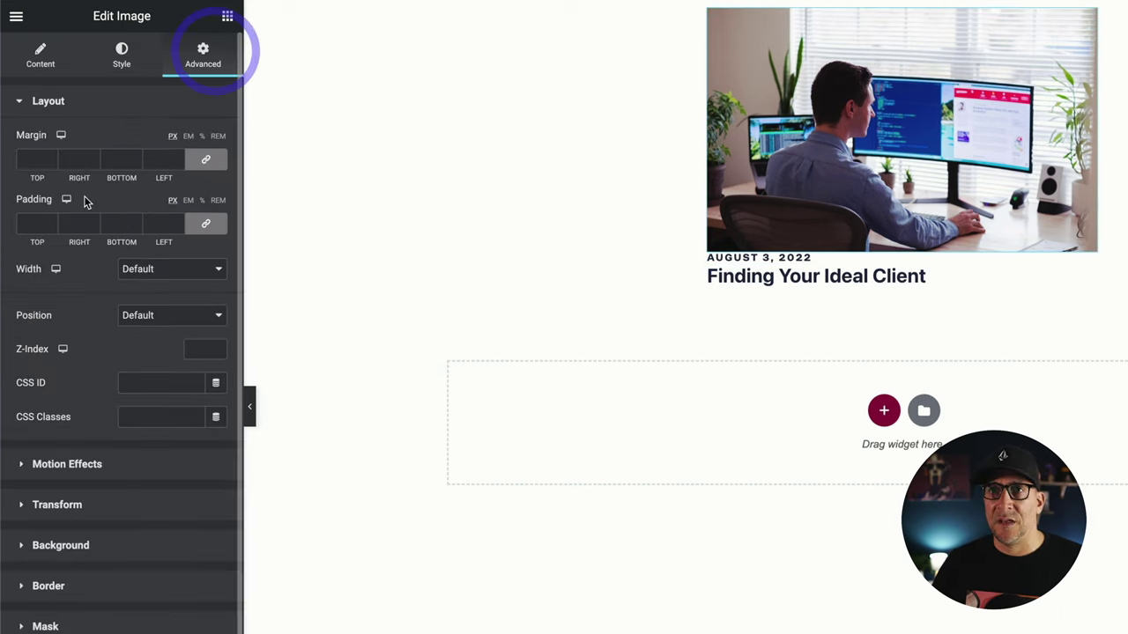
left_click(208, 226)
left_click(133, 224)
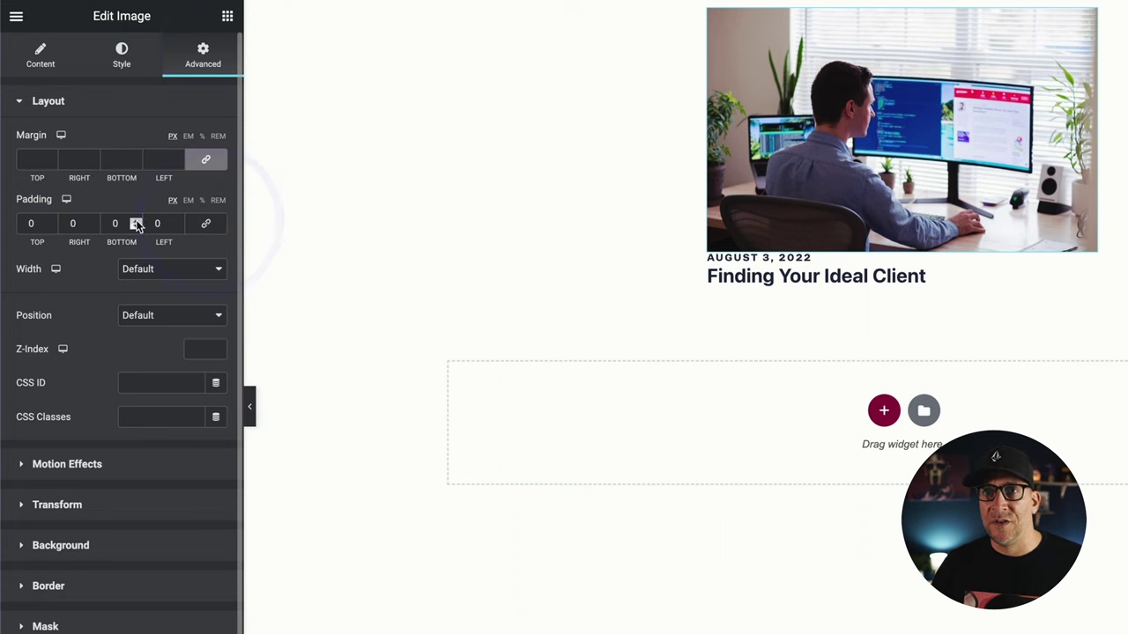
key("Up")
key("Up")
key("Up")
key("Up")
key("Up")
key("Up")
key("Up")
key("Up")
key("Up")
left_click(136, 221)
left_click(136, 220)
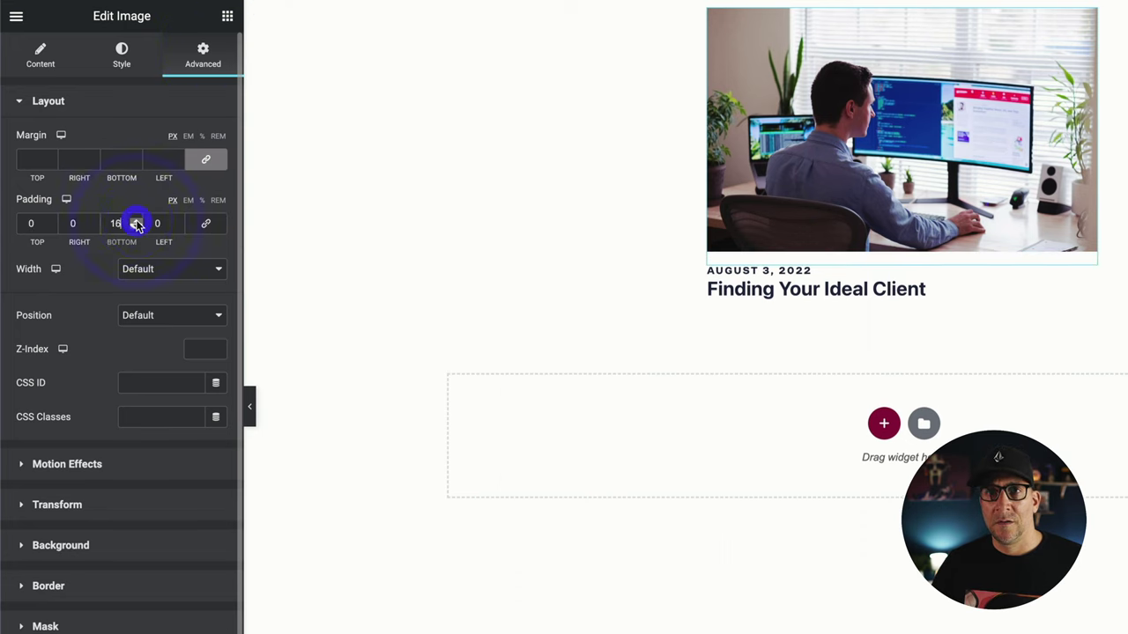
left_click(135, 220)
left_click(137, 228)
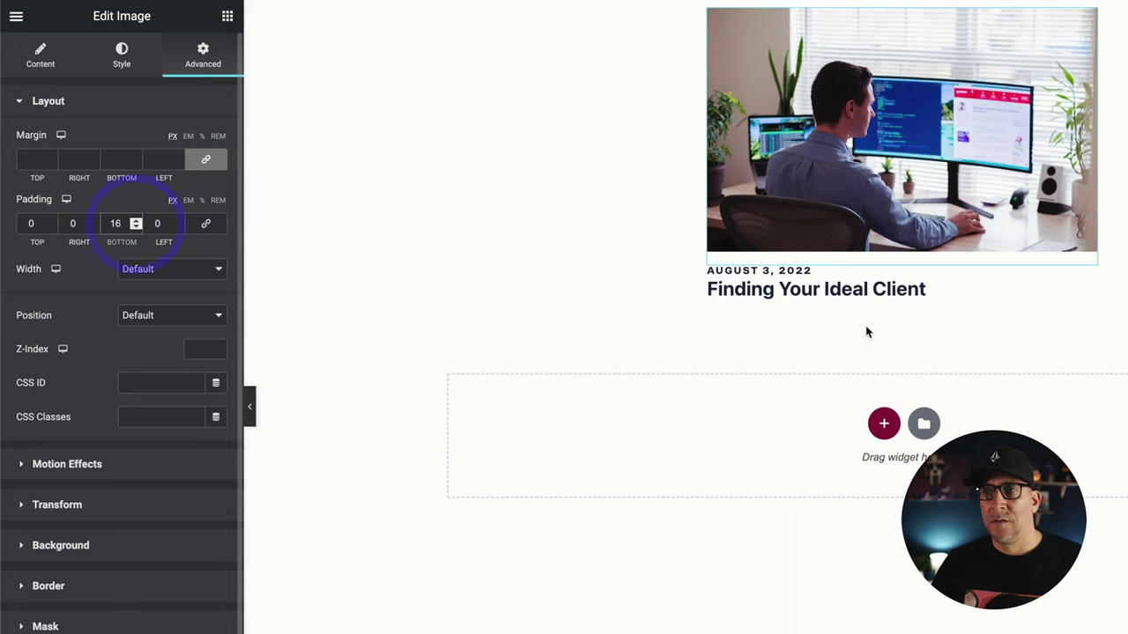
Add a Button widget below the post title.
left_click(227, 16)
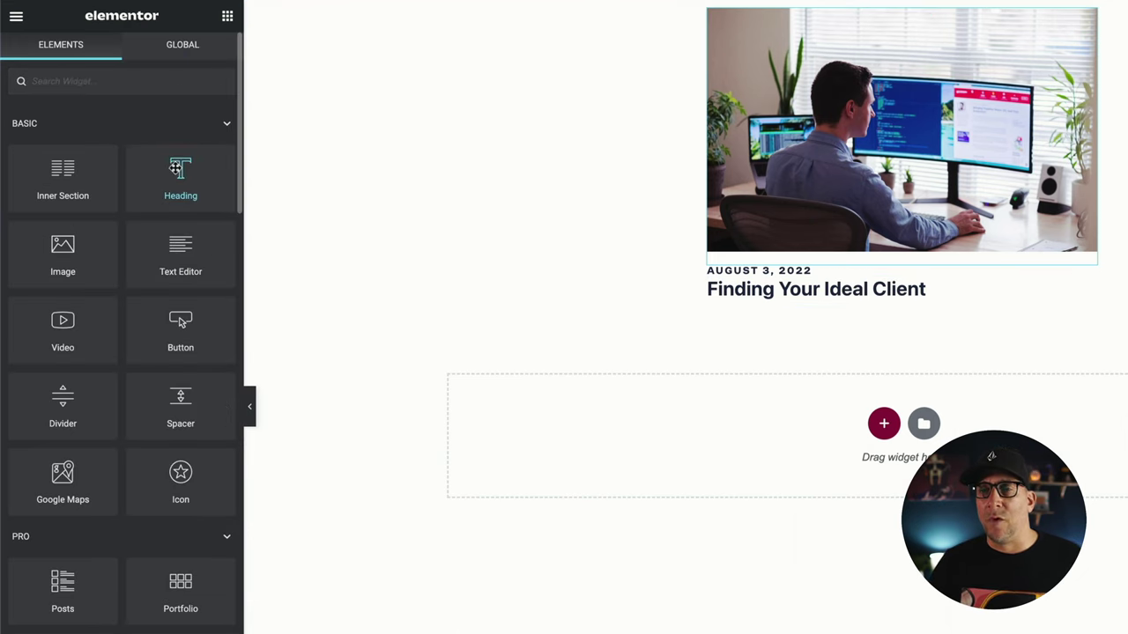
type("but")
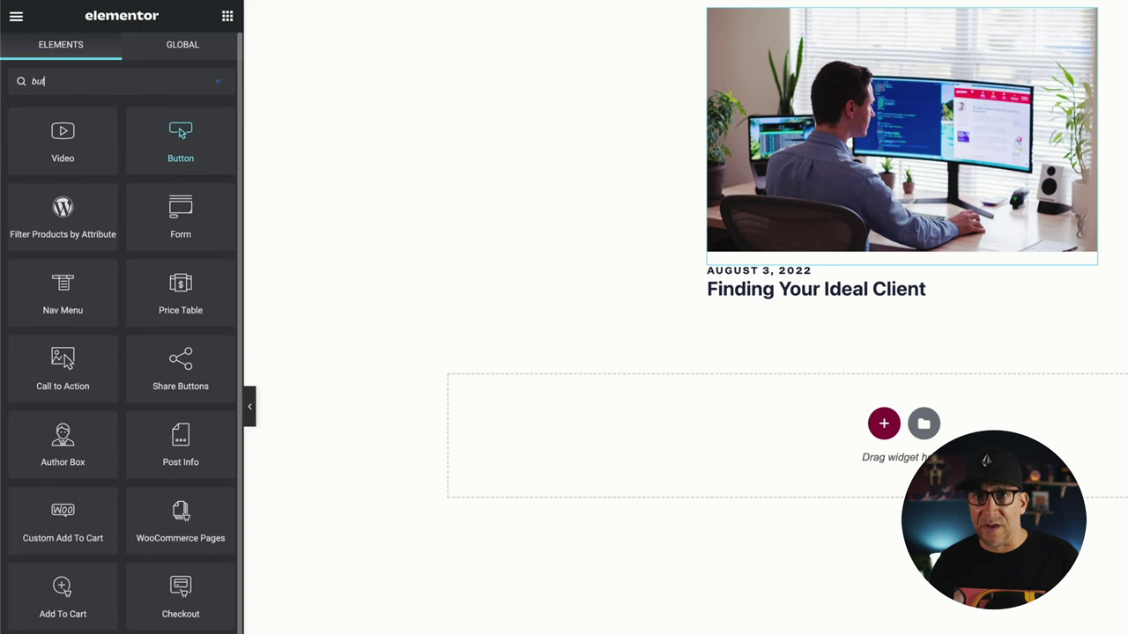
left_click_drag(228, 156, 738, 298)
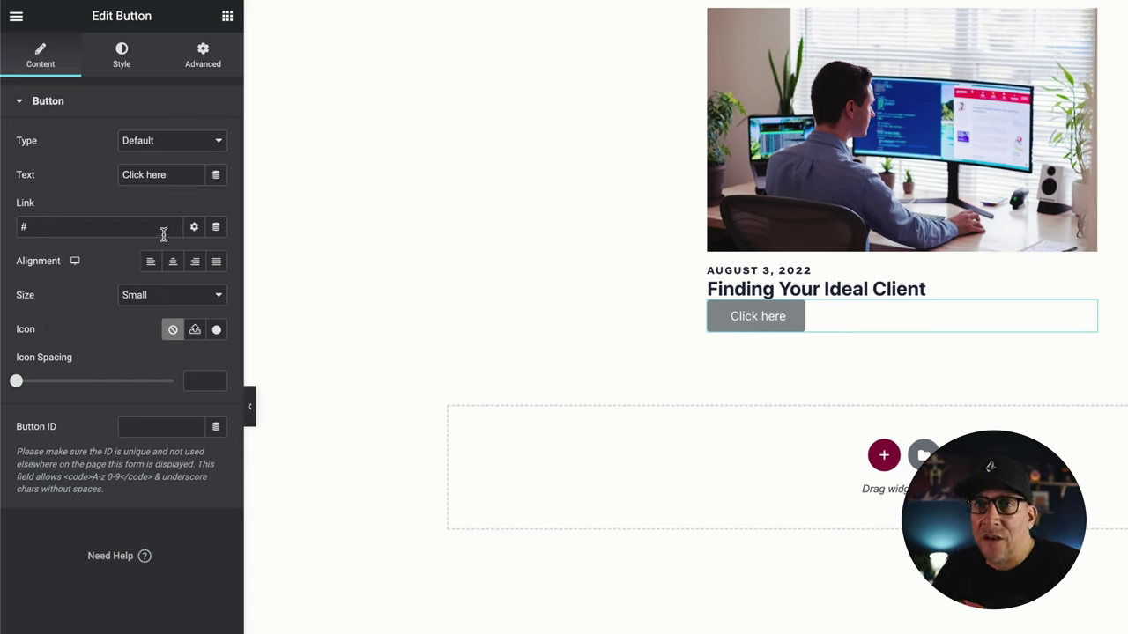
Link the button to the dynamic Post URL and set its text to "Read More".
left_click(216, 229)
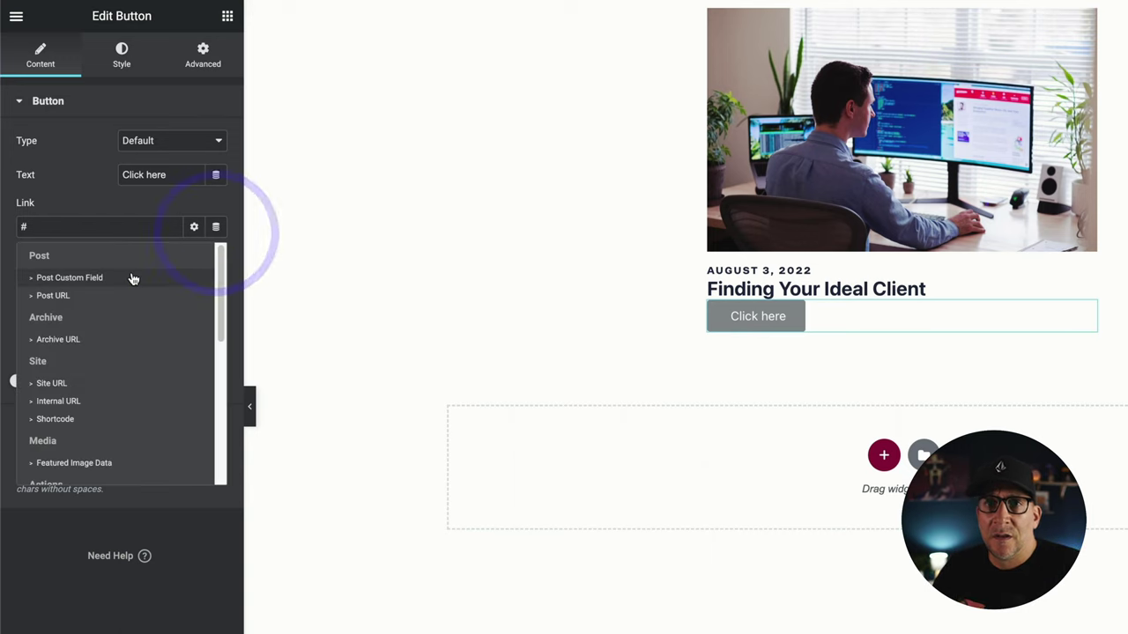
left_click(84, 294)
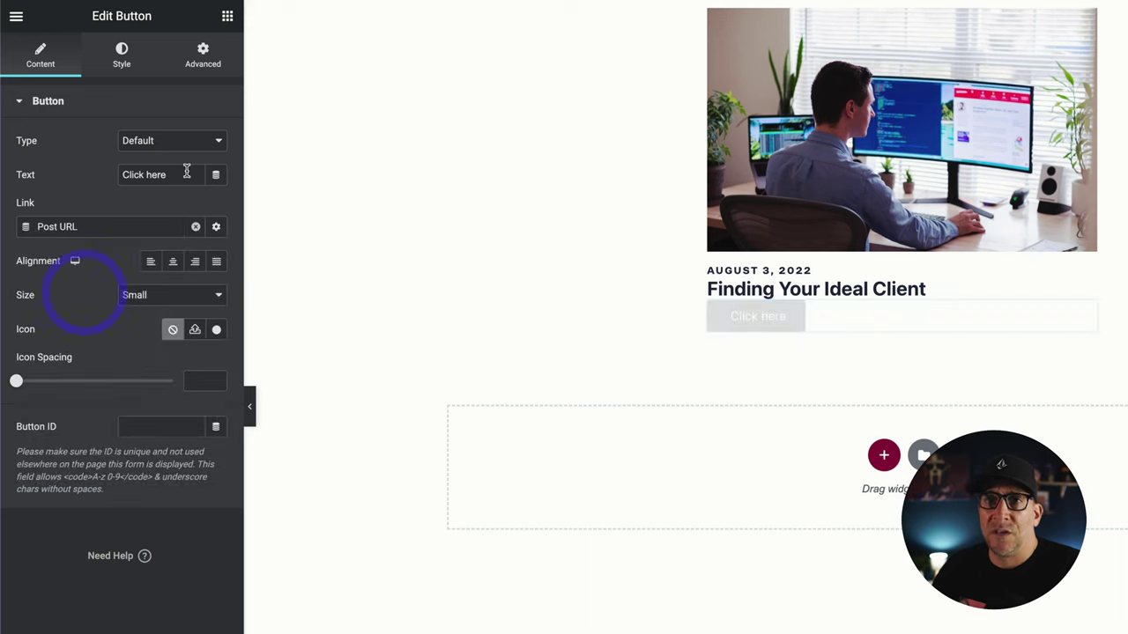
left_click_drag(184, 172, 75, 161)
type("Read More")
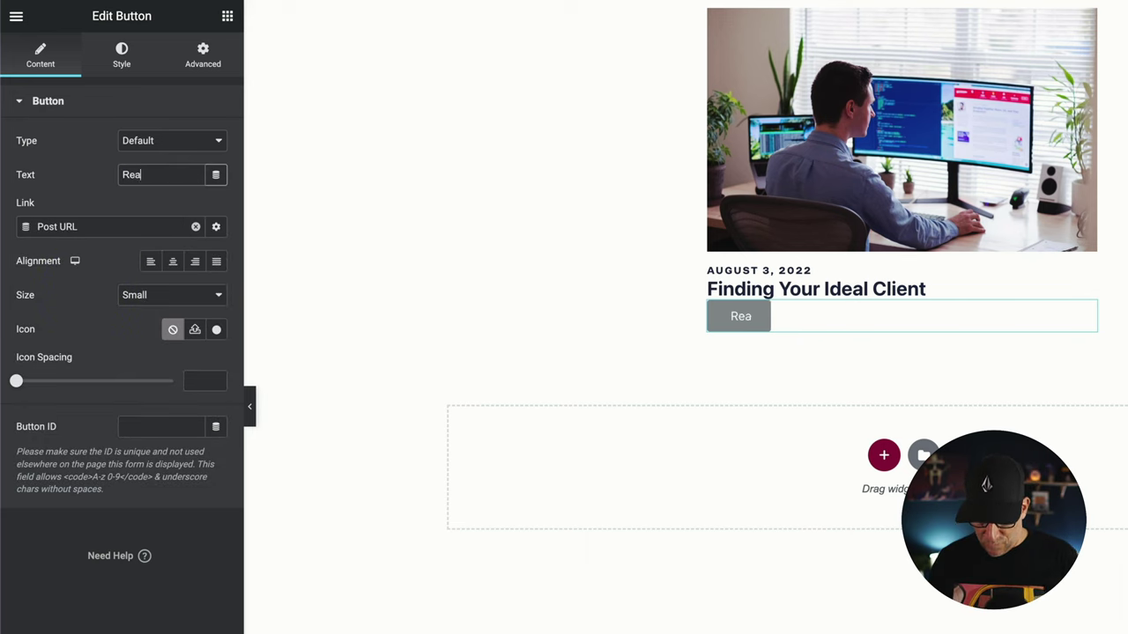
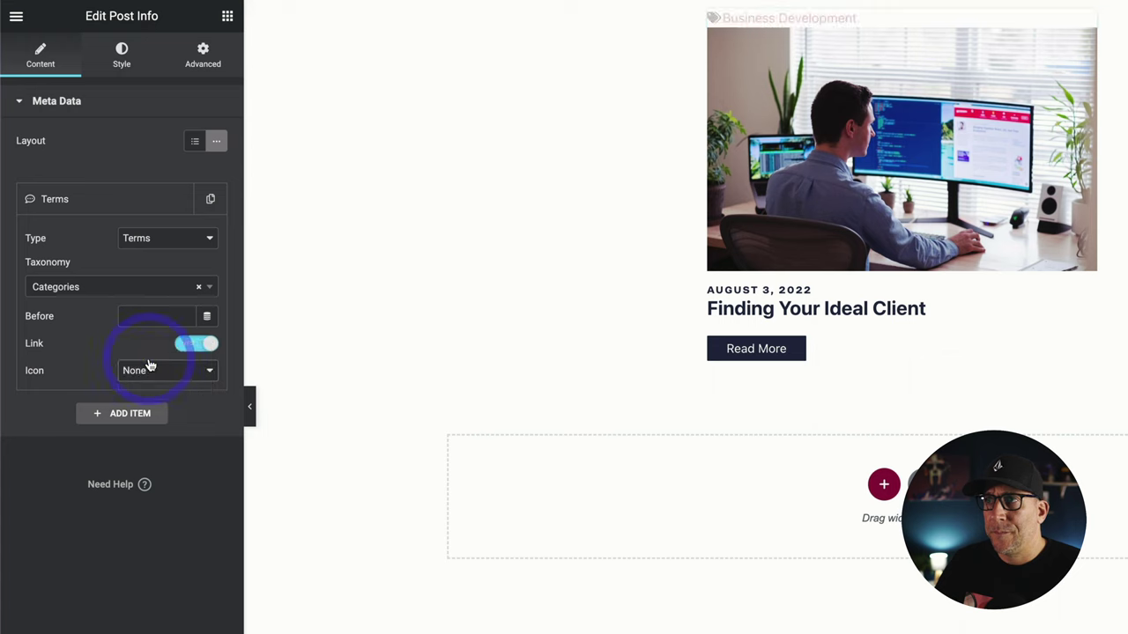
Style the category Post Info text above the image with the global color Orange Crush and the global font Tiny Text.
left_click(122, 53)
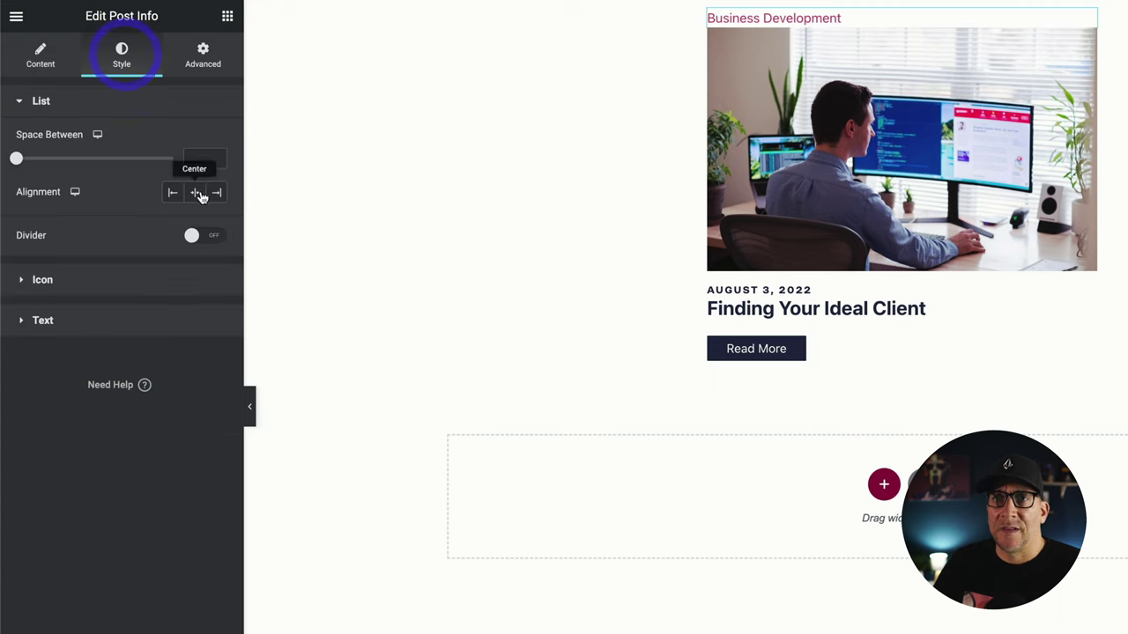
left_click(97, 317)
left_click(195, 307)
scroll(103, 490, "down", 3)
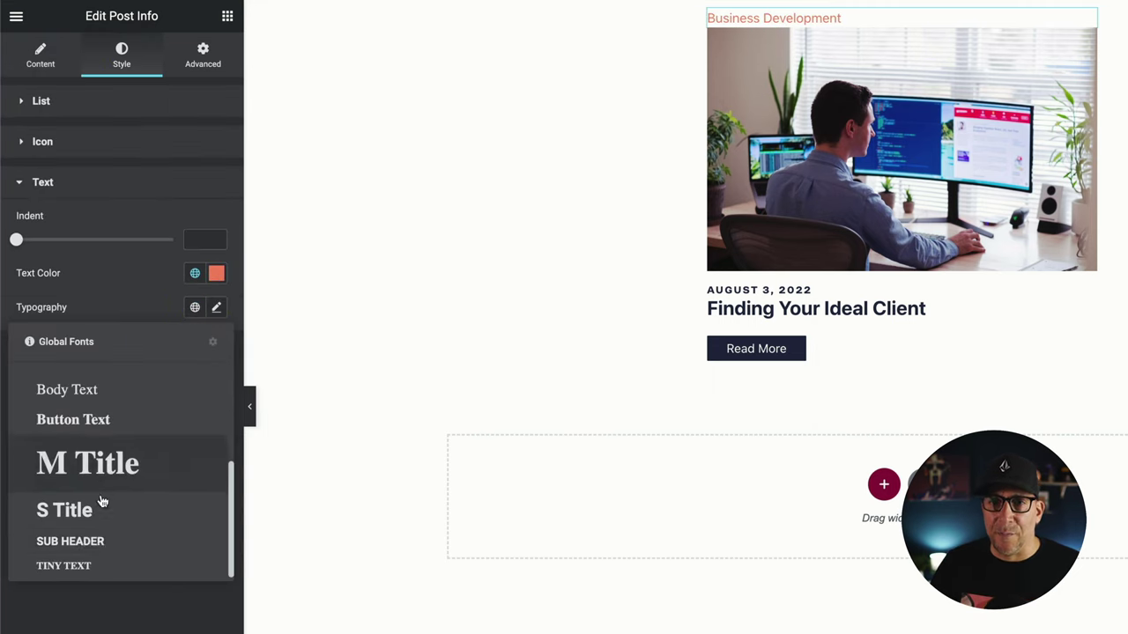
left_click(83, 564)
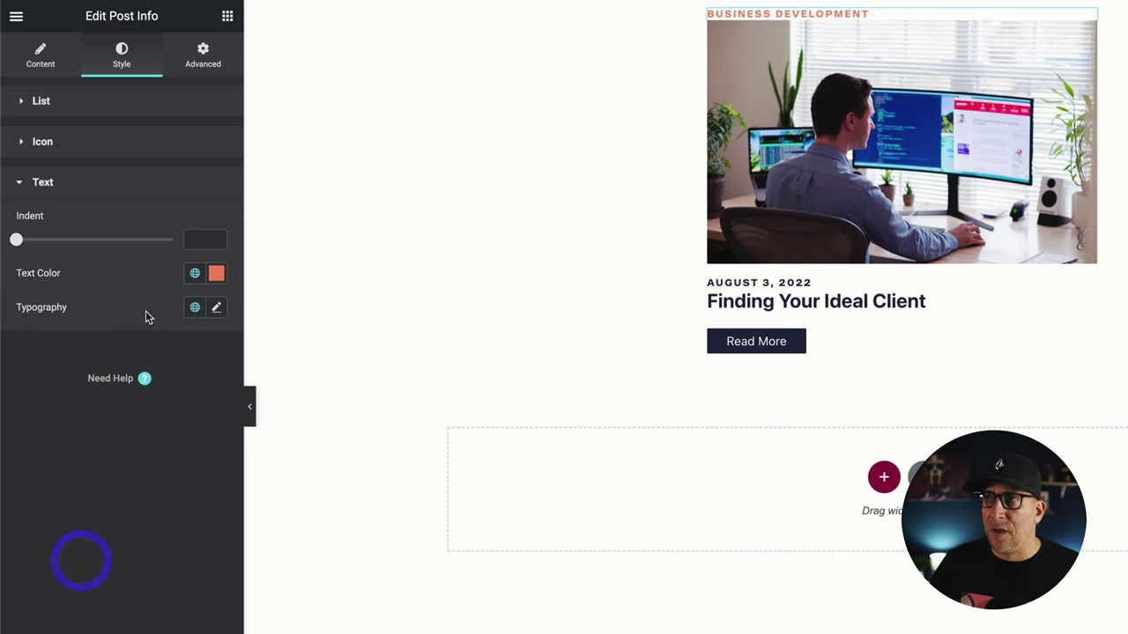
Set the category Post Info's width to Inline (auto) and its padding to 4 px on all sides.
left_click(197, 68)
left_click(188, 270)
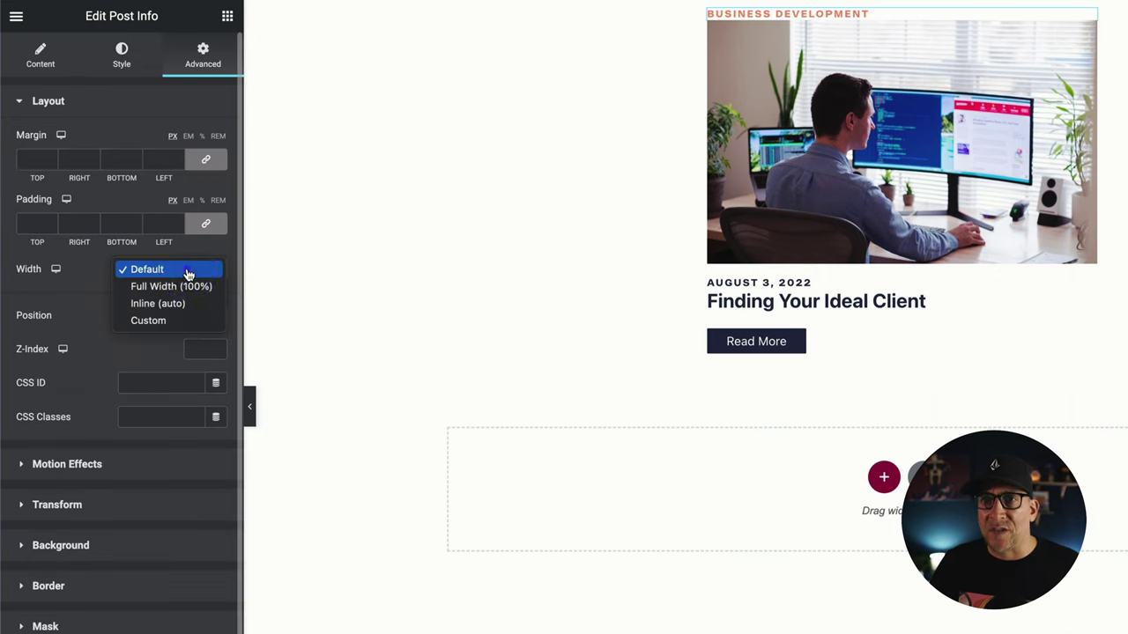
left_click(163, 303)
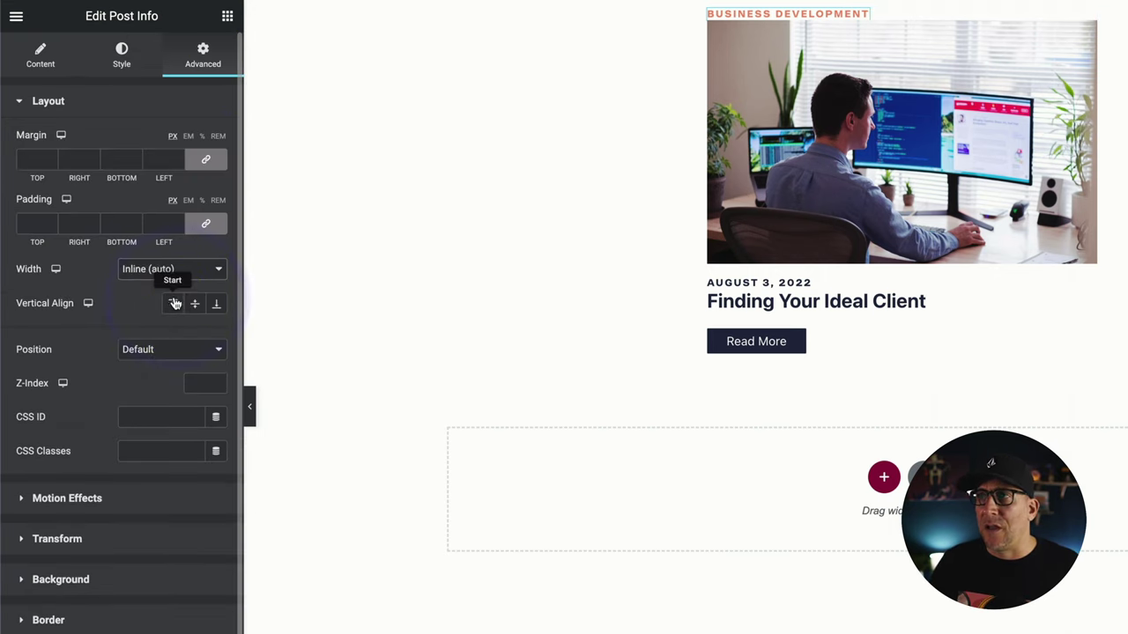
left_click(177, 220)
left_click(177, 220)
left_click(177, 220)
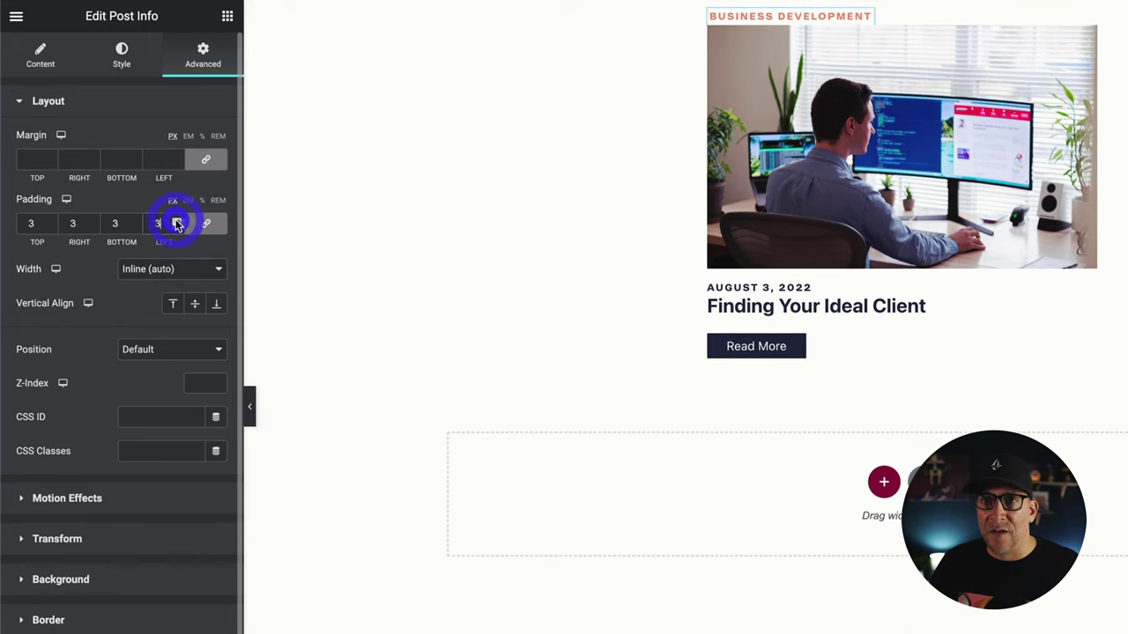
left_click(177, 221)
Unlink the category label's padding values and set its right padding to 20 px.
left_click(205, 223)
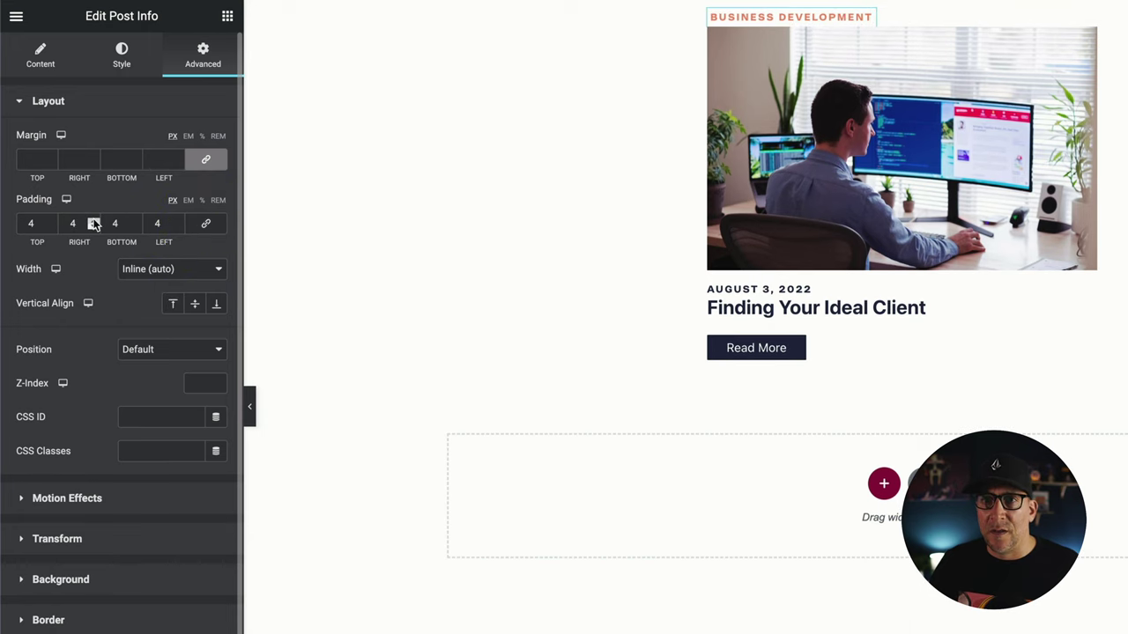
left_click(92, 221)
left_click(94, 223)
left_click(94, 223)
left_click(93, 222)
left_click(94, 223)
left_click(94, 223)
left_click(94, 222)
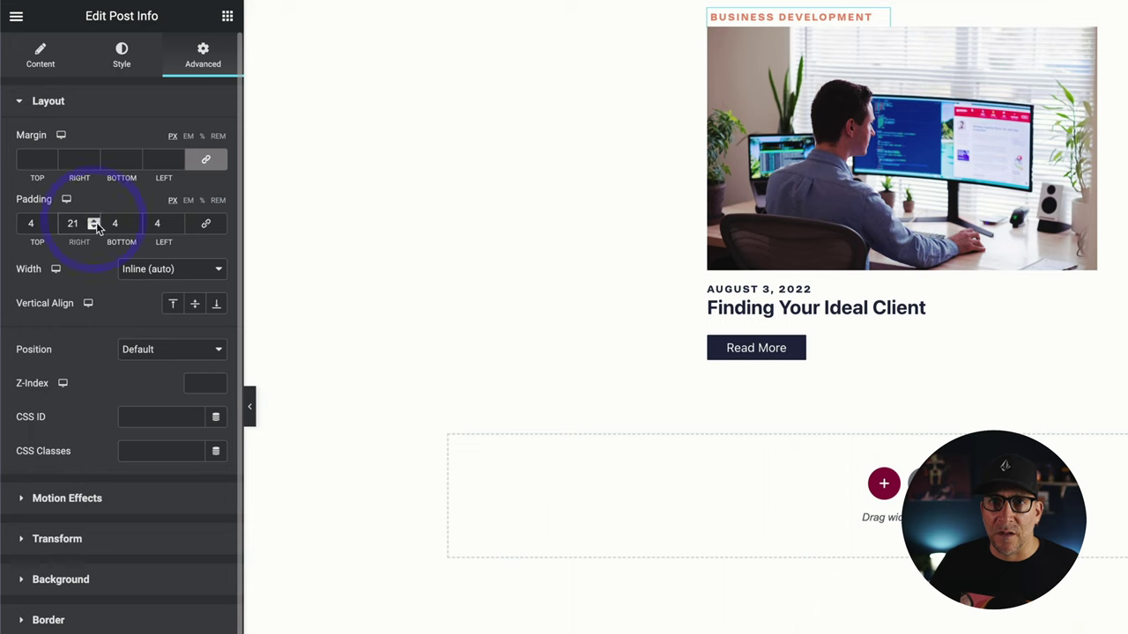
left_click(94, 223)
left_click(94, 223)
left_click(93, 226)
Set the category label's left padding to 20 px.
left_click(177, 220)
left_click(177, 220)
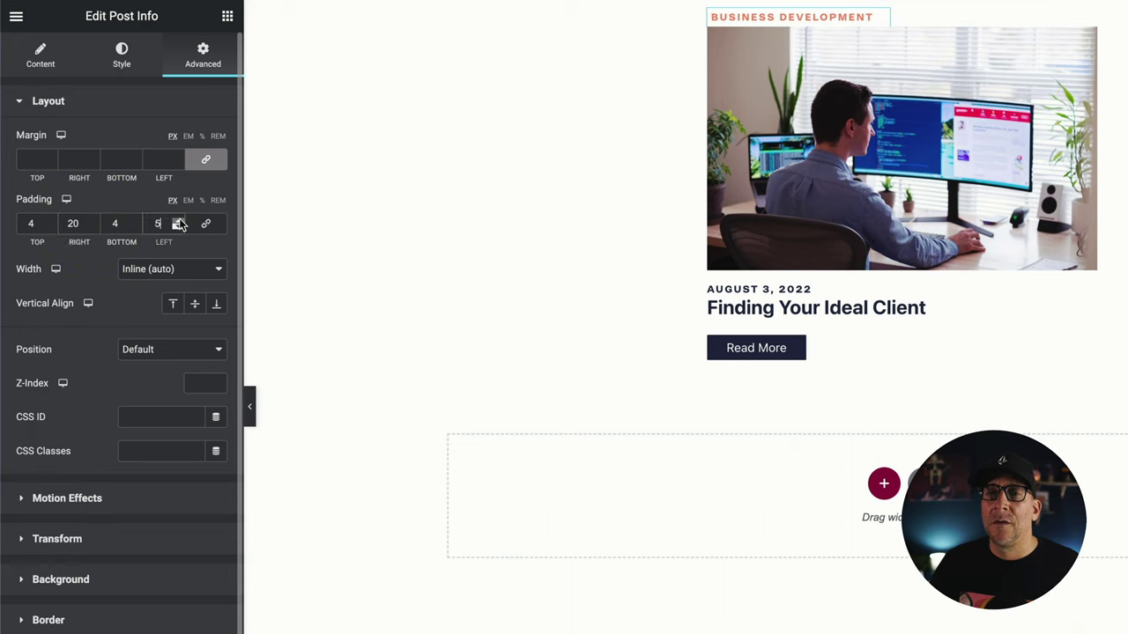
left_click(178, 220)
left_click(177, 221)
left_click(177, 220)
left_click(177, 220)
left_click(177, 220)
left_click(178, 220)
left_click(177, 220)
left_click(177, 220)
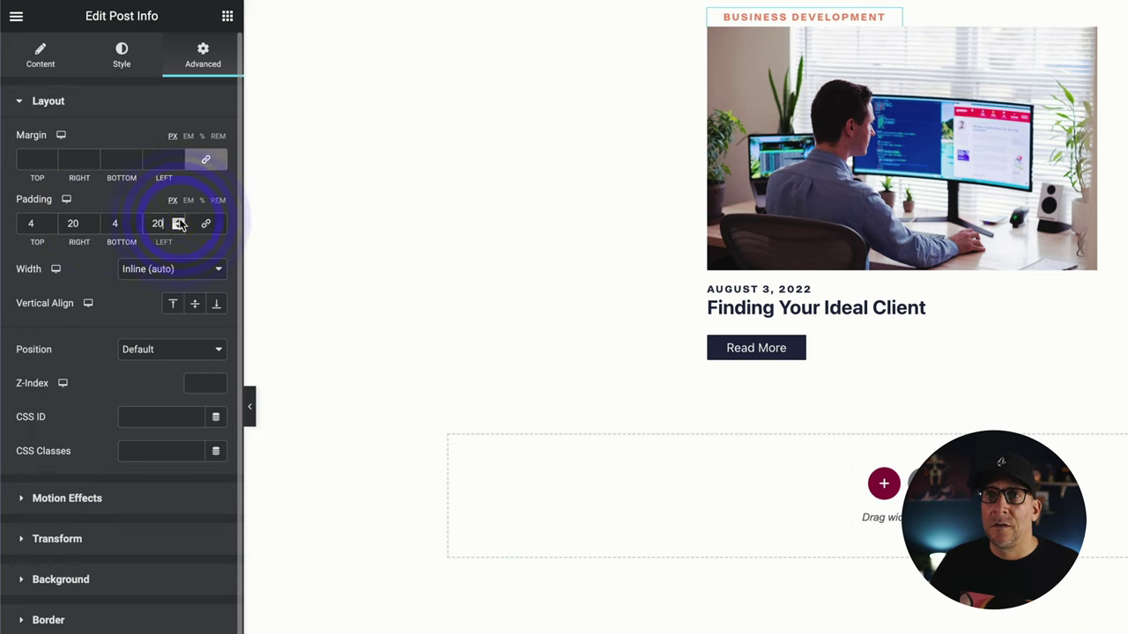
left_click(178, 220)
left_click(177, 220)
left_click(178, 227)
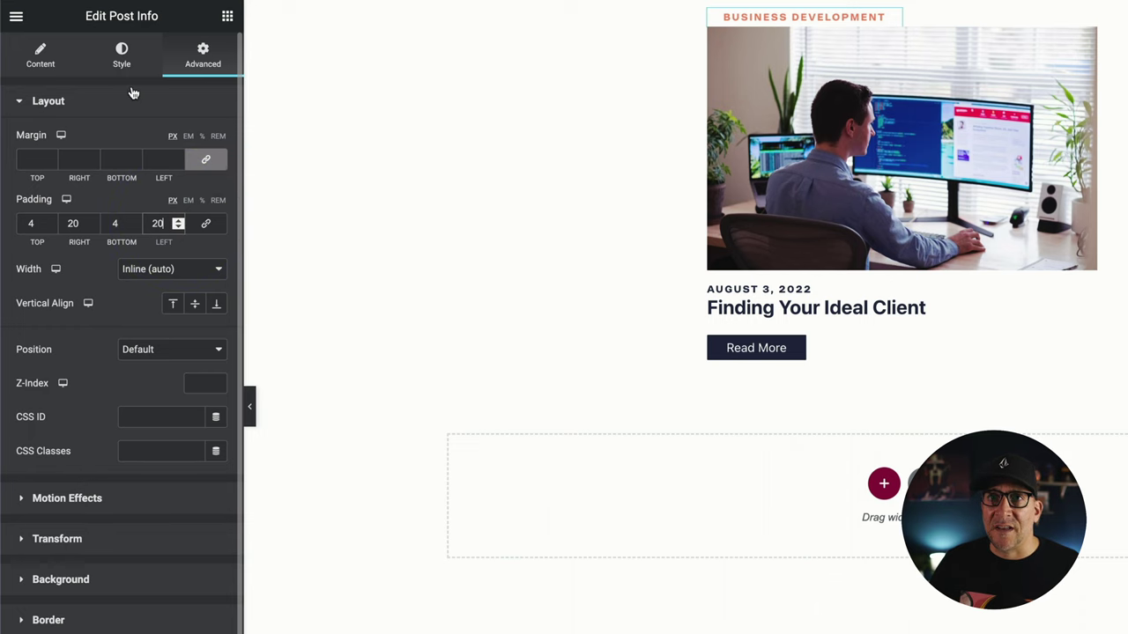
Give the category label a classic background in the global color Nightime.
left_click(108, 585)
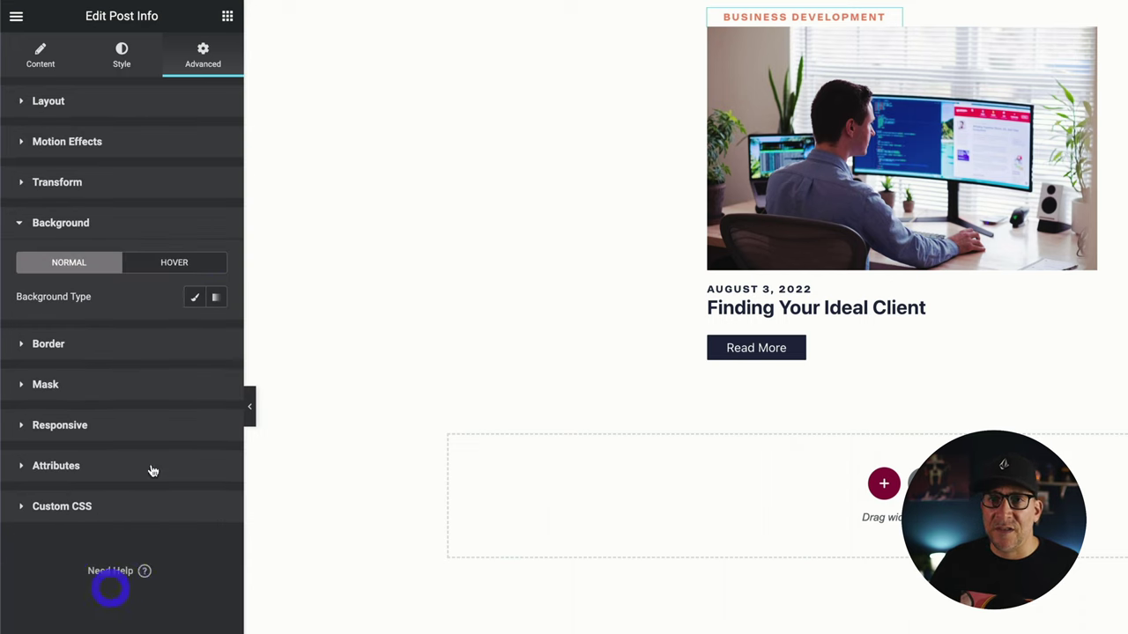
left_click(188, 296)
left_click(194, 331)
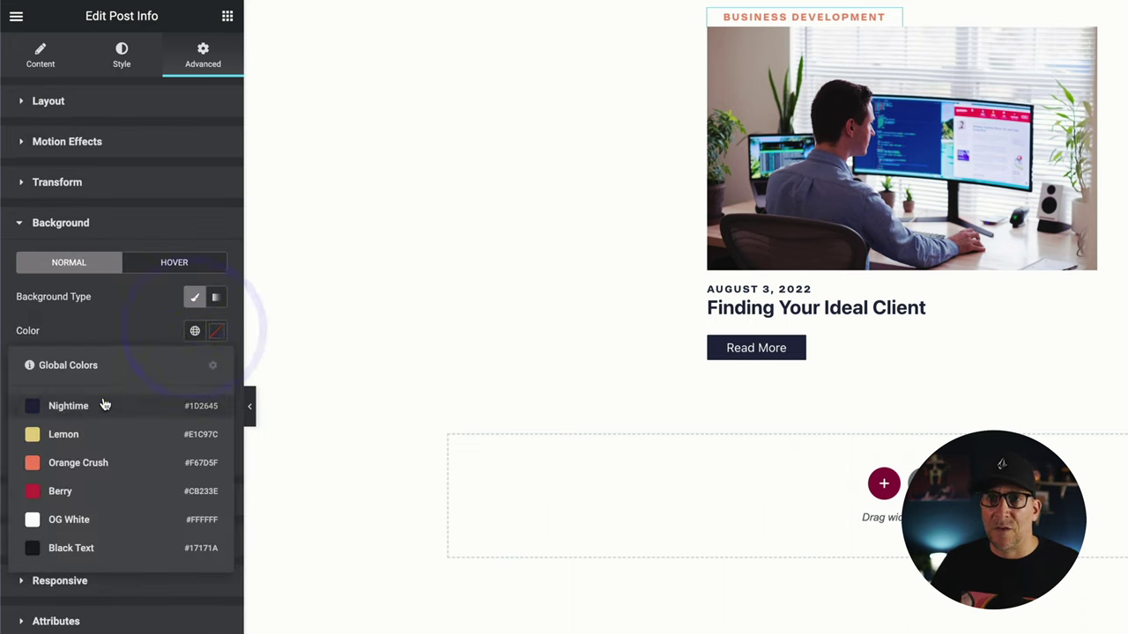
left_click(106, 402)
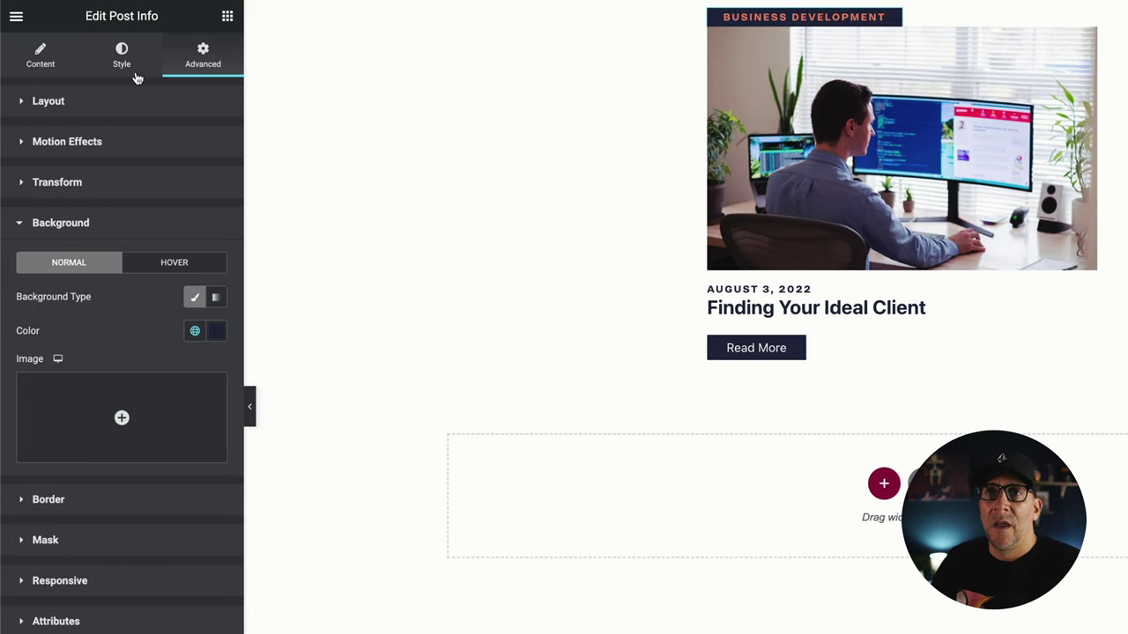
Unlink the category label's margin values and set only its bottom margin to -24 px.
left_click(119, 106)
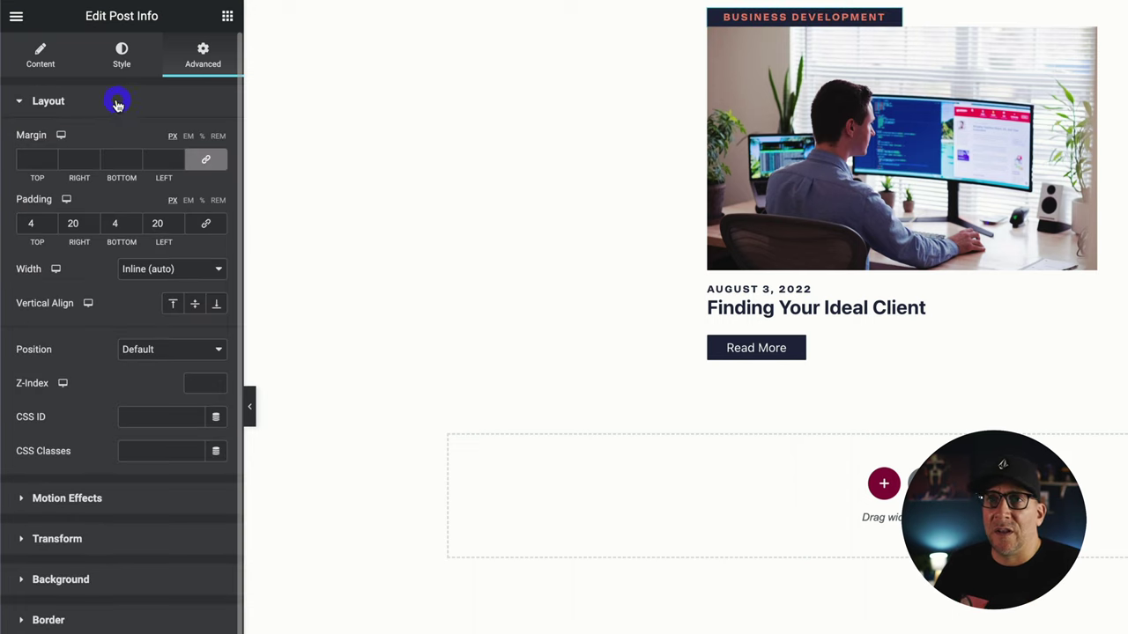
left_click(208, 161)
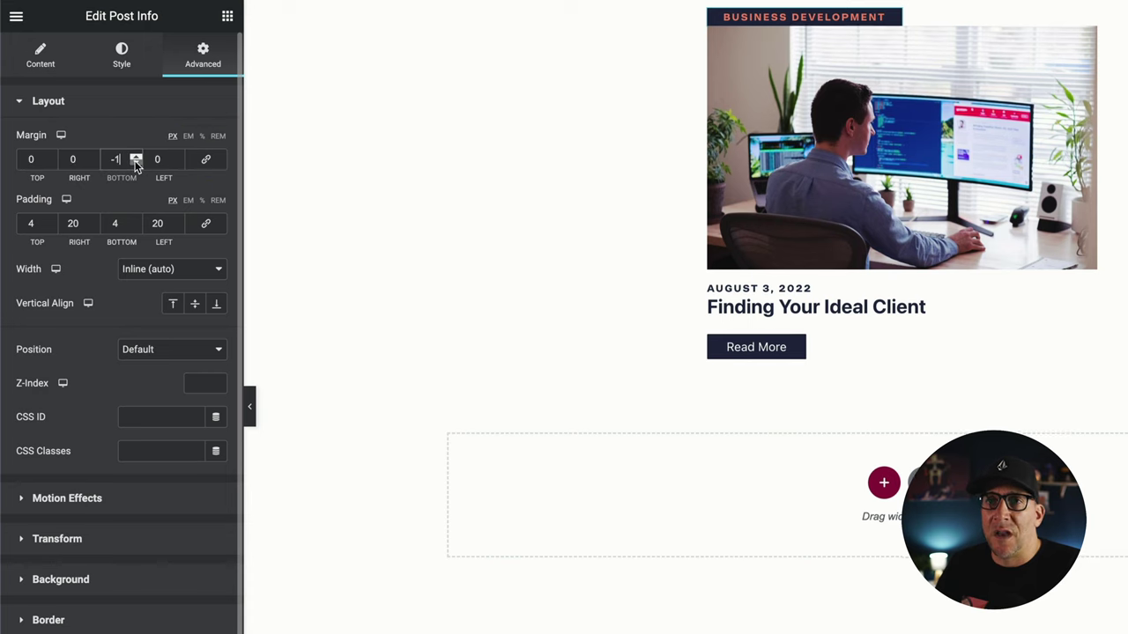
left_click_drag(136, 163, 135, 163)
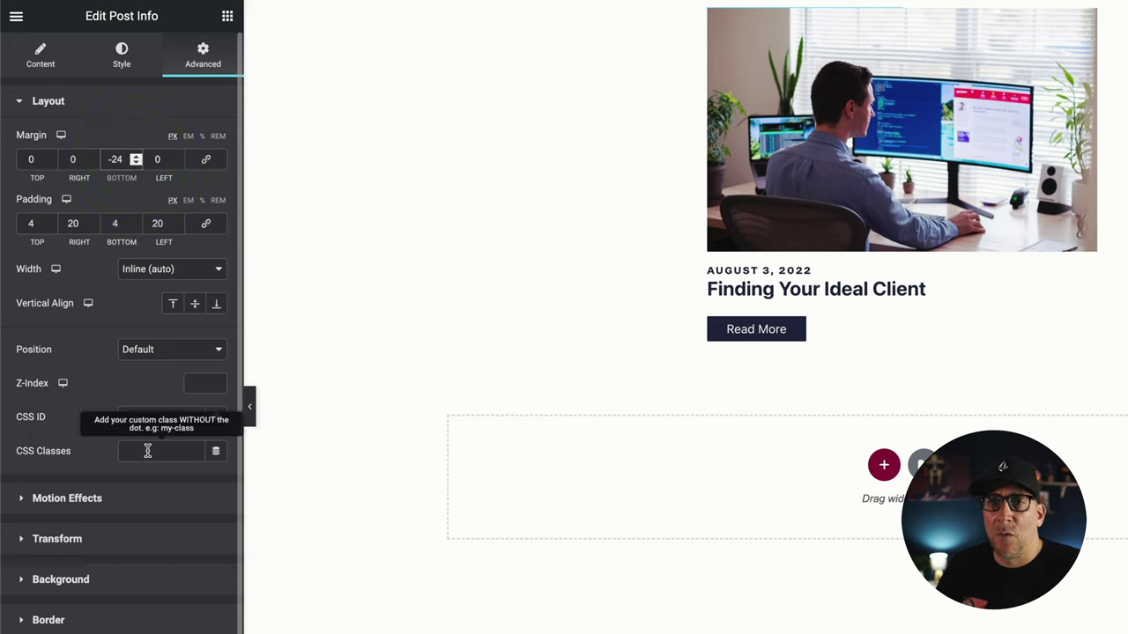
Set the category label's Z-index to 1 and save the listing item.
left_click(199, 384)
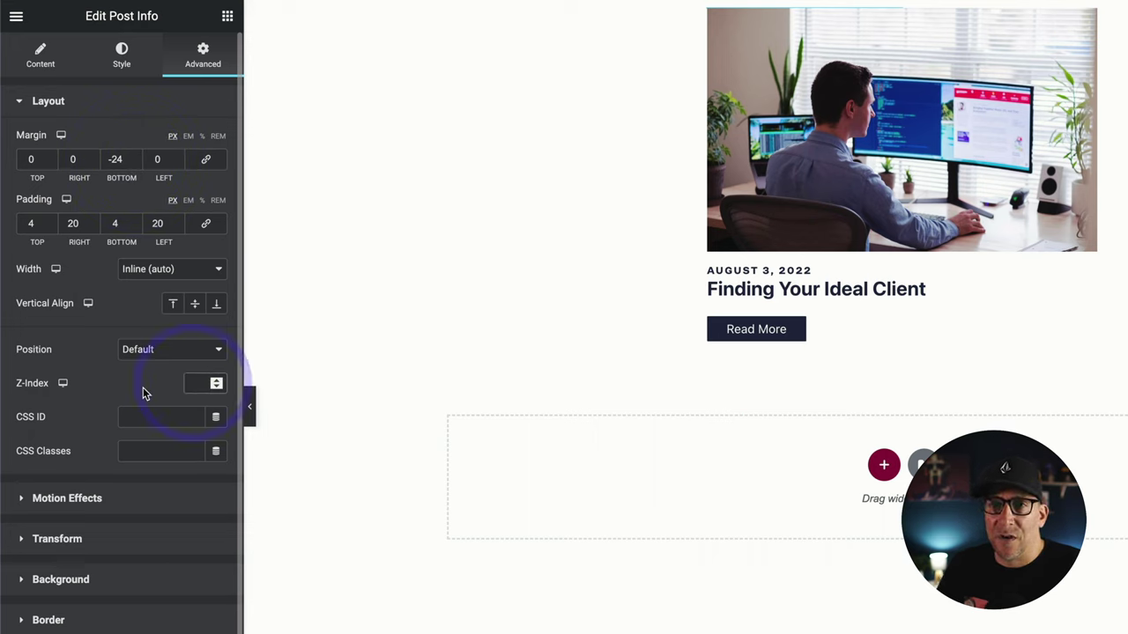
type("1")
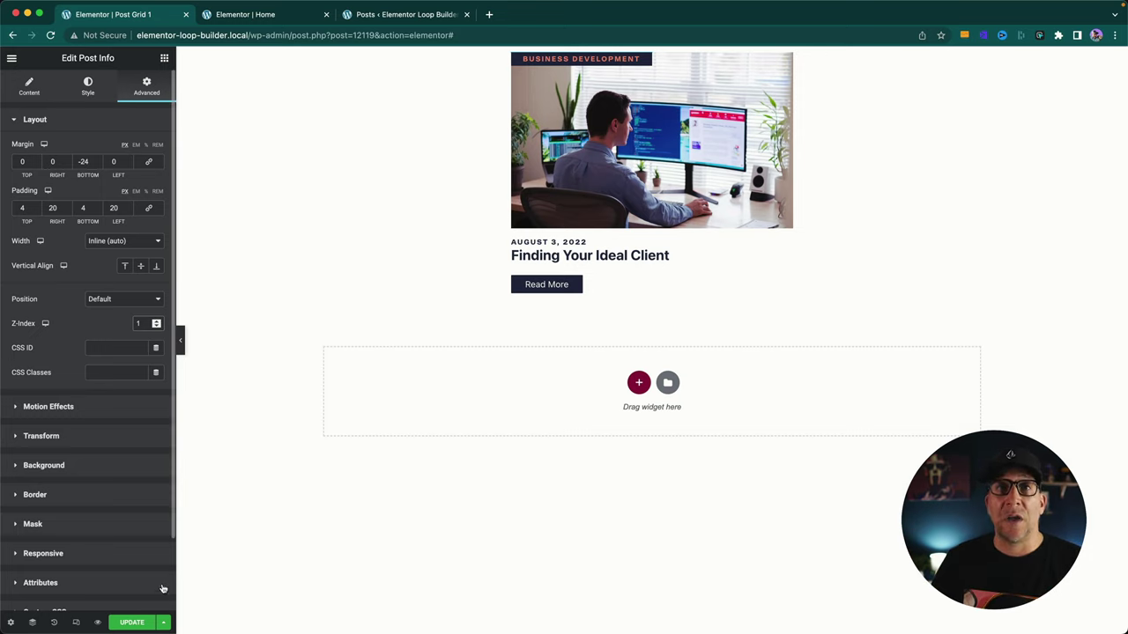
left_click(132, 622)
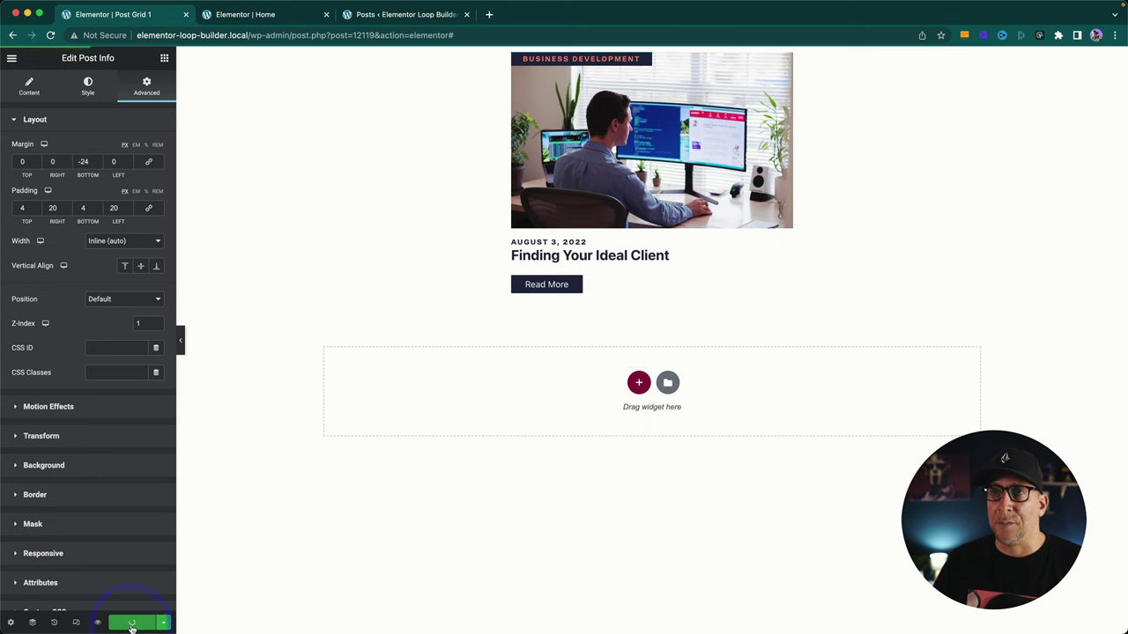
Switch to the Home page editor, reload it and return to the Latest Post section.
left_click(263, 14)
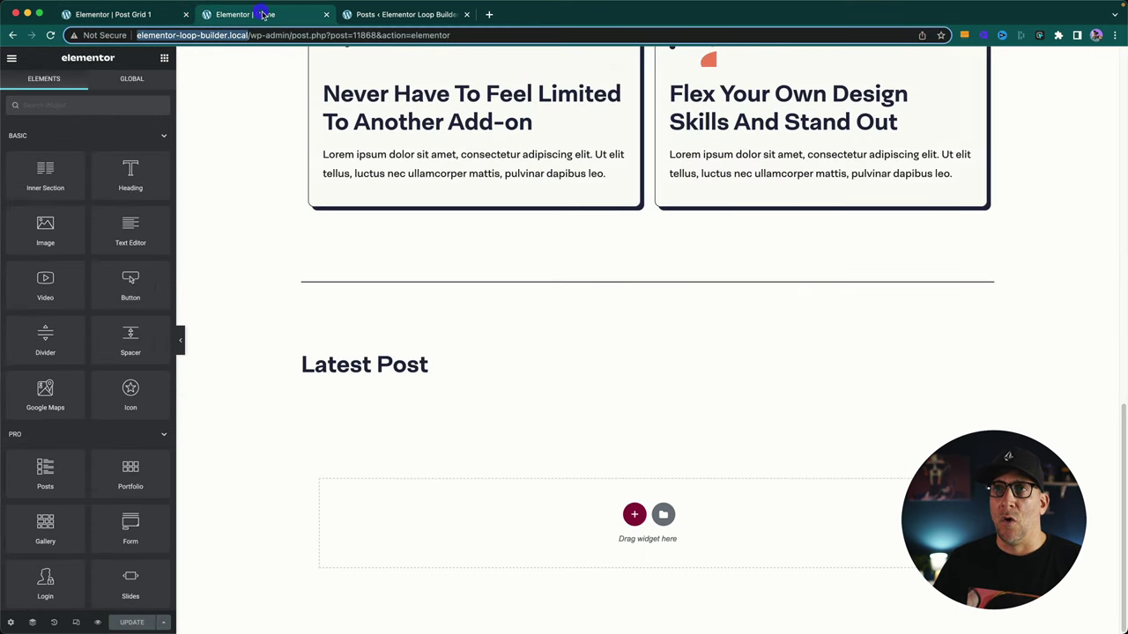
left_click(51, 36)
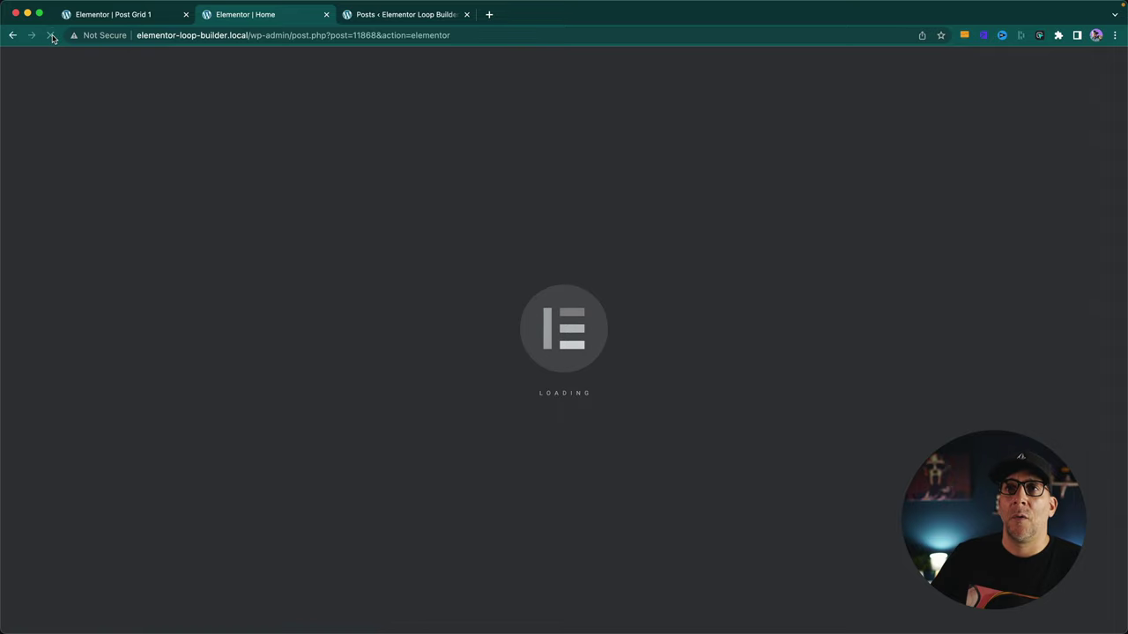
scroll(688, 456, "down", 10)
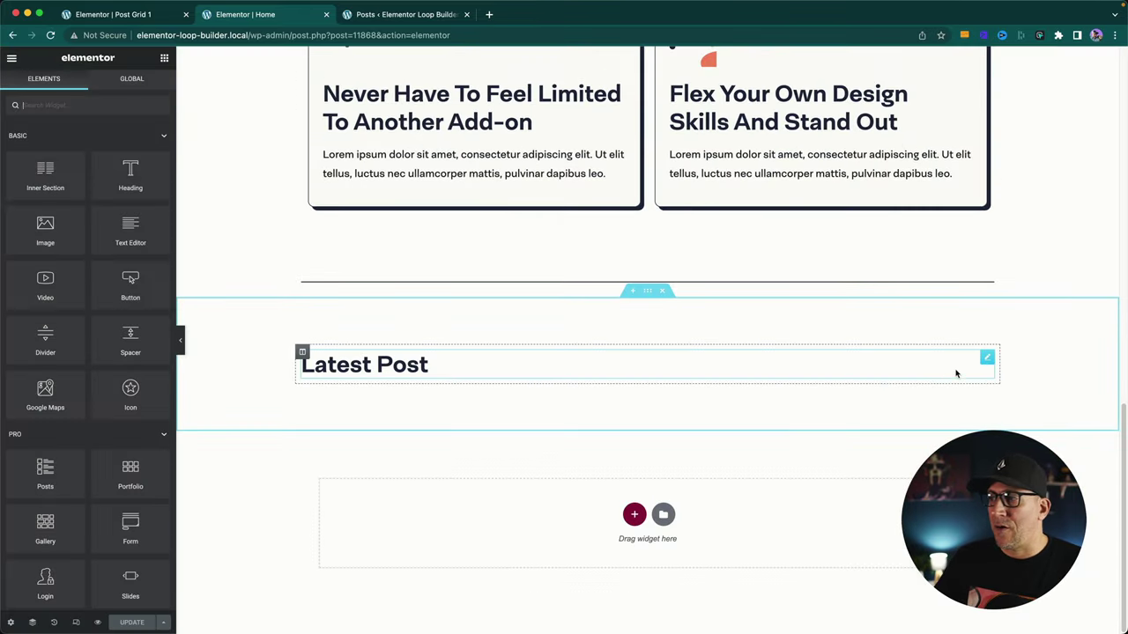
Add a Listing Grid widget below the Latest Post heading.
left_click(987, 358)
left_click(164, 59)
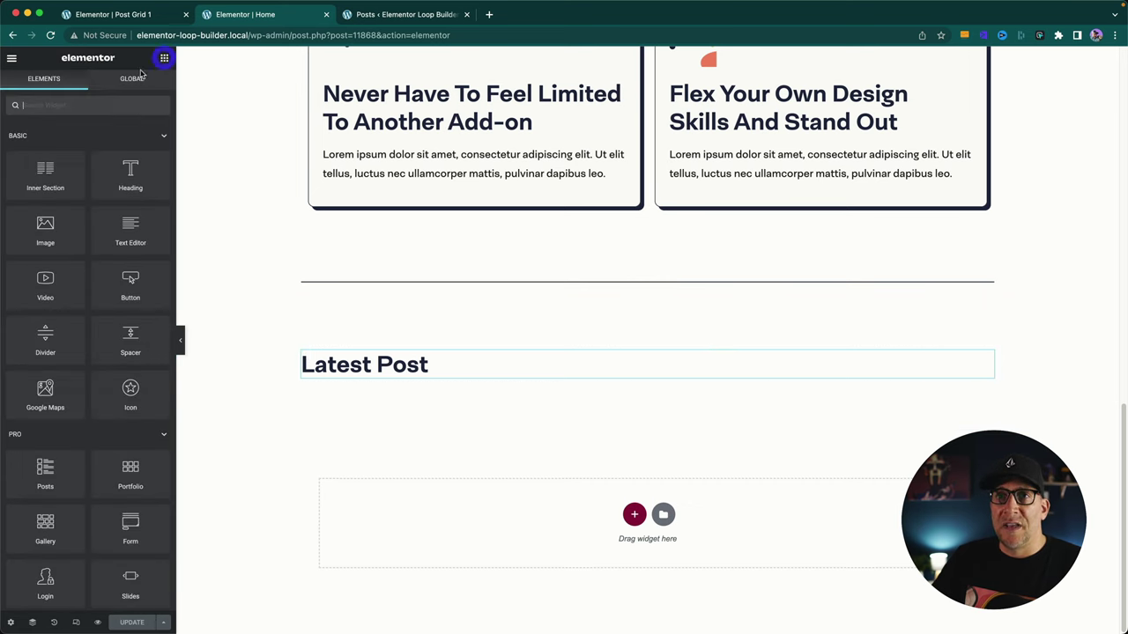
scroll(60, 304, "down", 15)
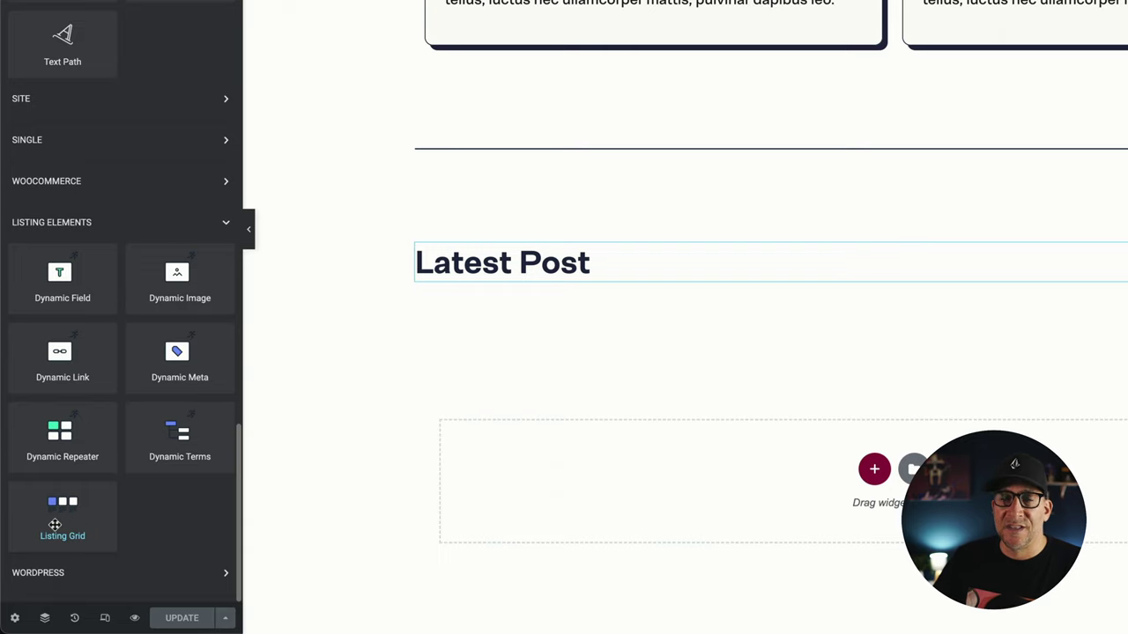
left_click_drag(57, 525, 485, 275)
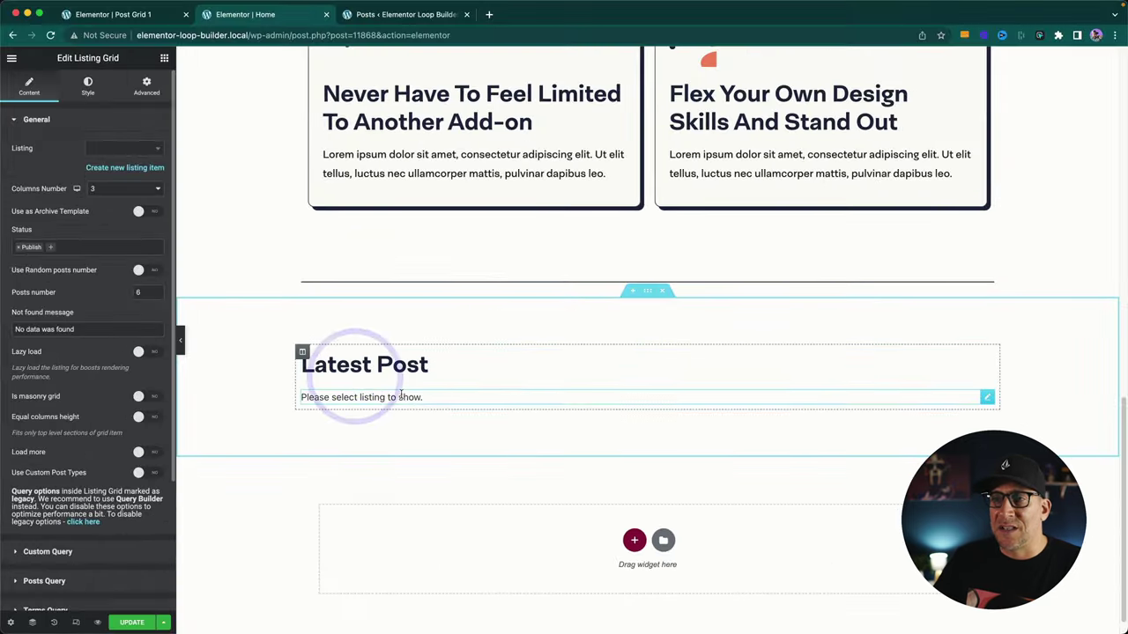
Search for "post" and select Post Grid 1 as the listing for the Home page's Listing Grid.
left_click(104, 14)
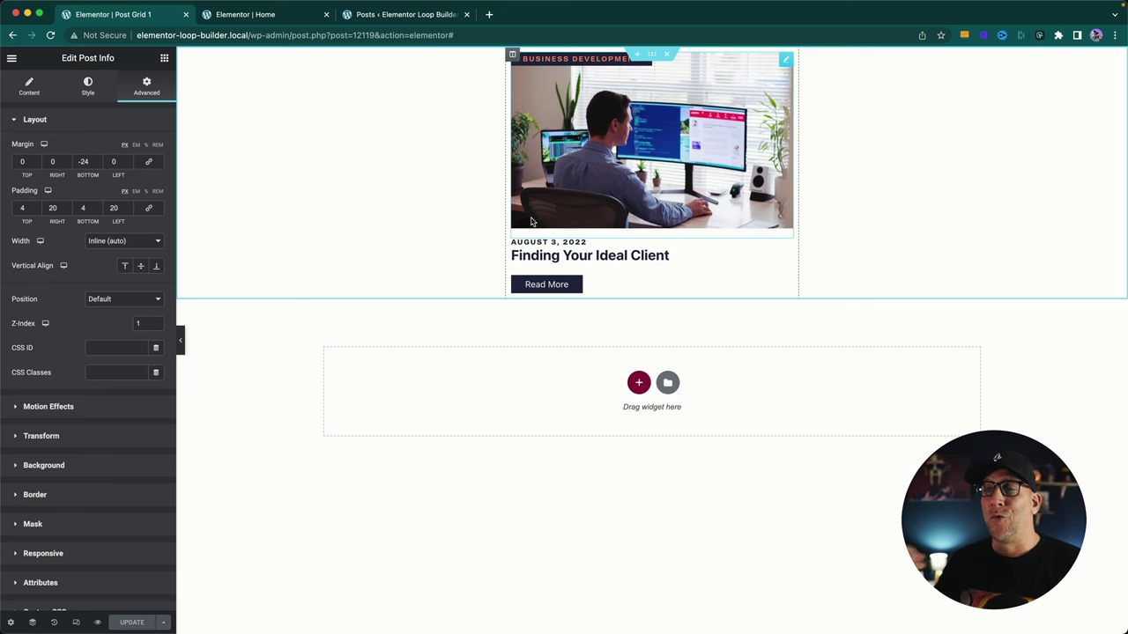
left_click(260, 15)
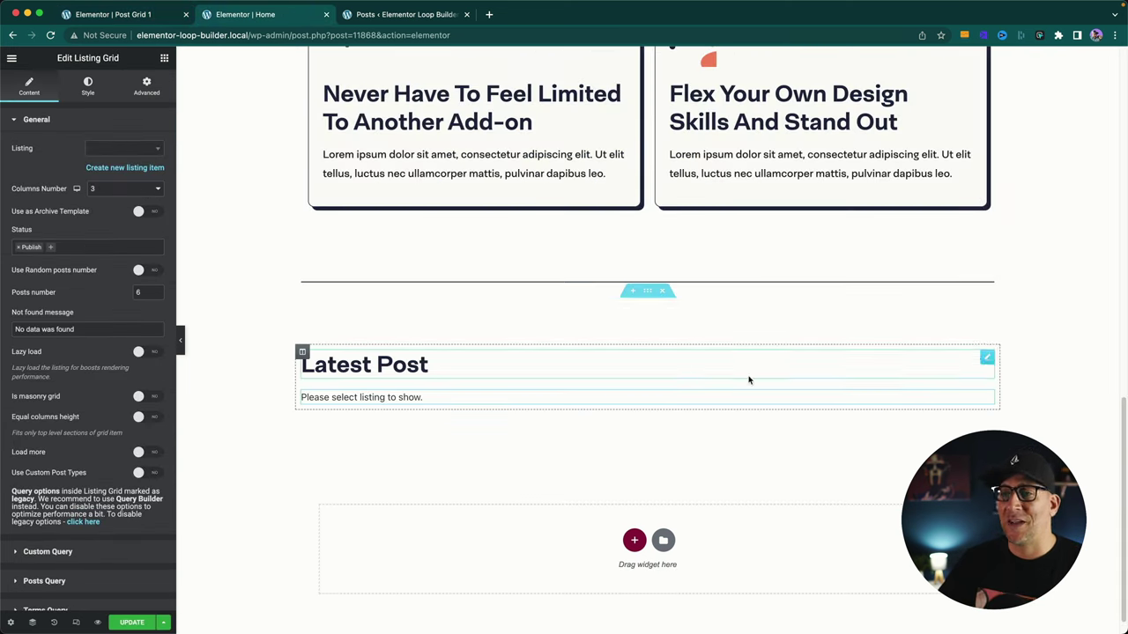
left_click(982, 397)
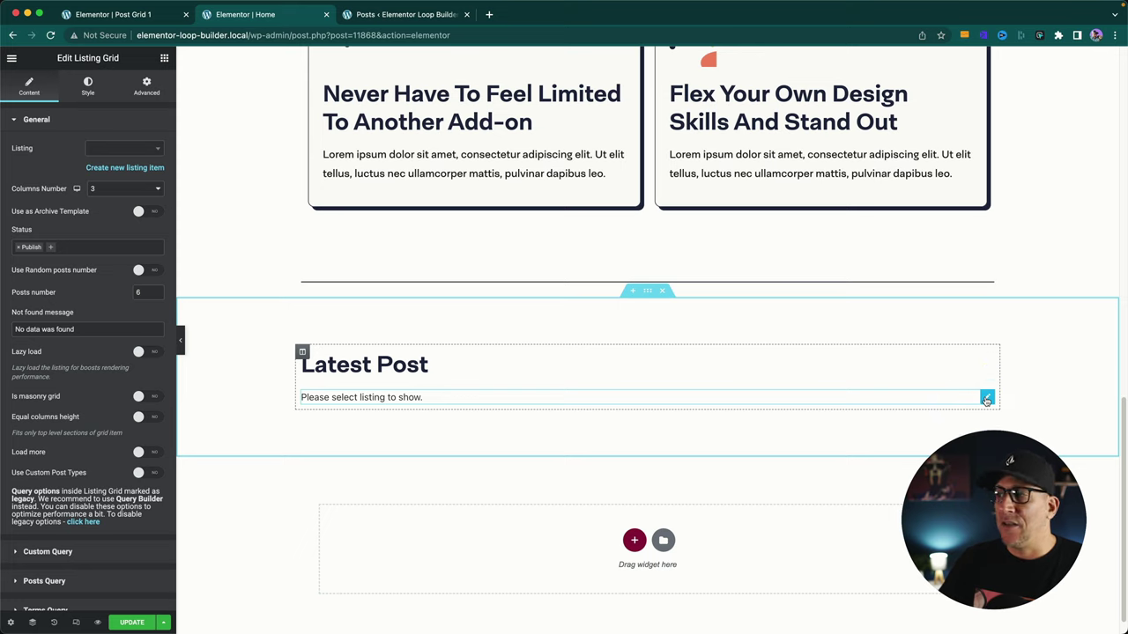
left_click(116, 148)
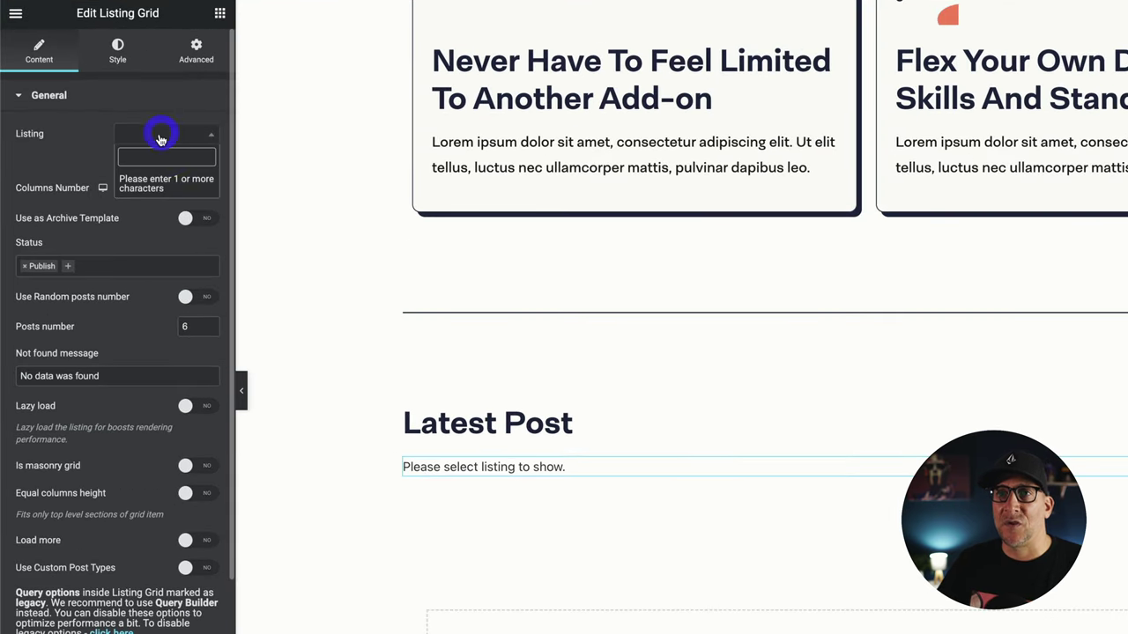
type("post")
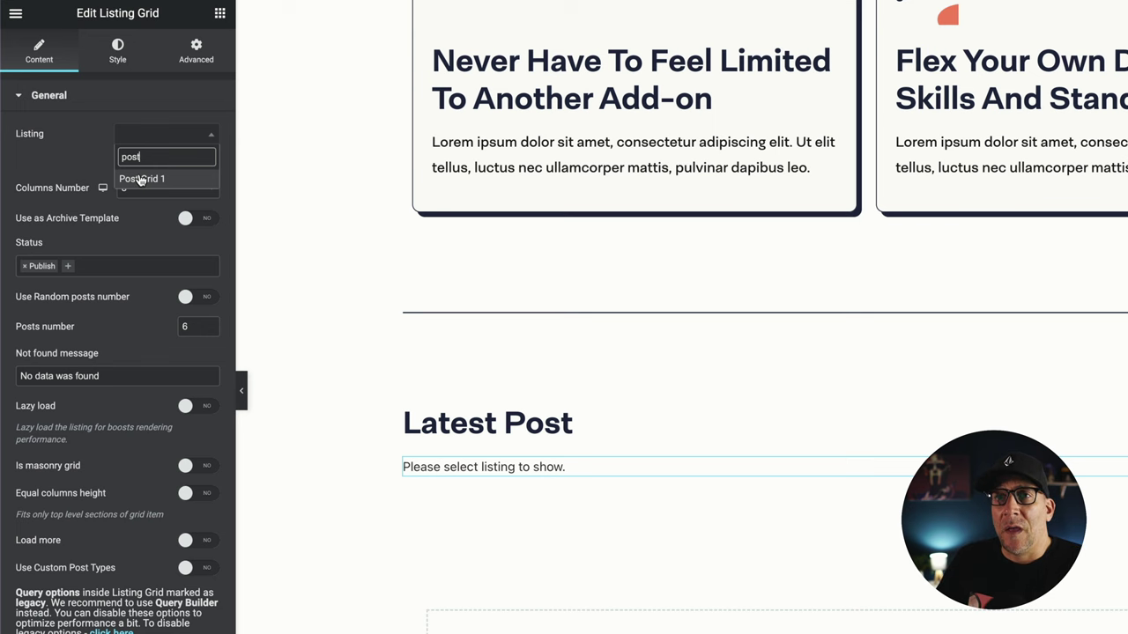
left_click(140, 180)
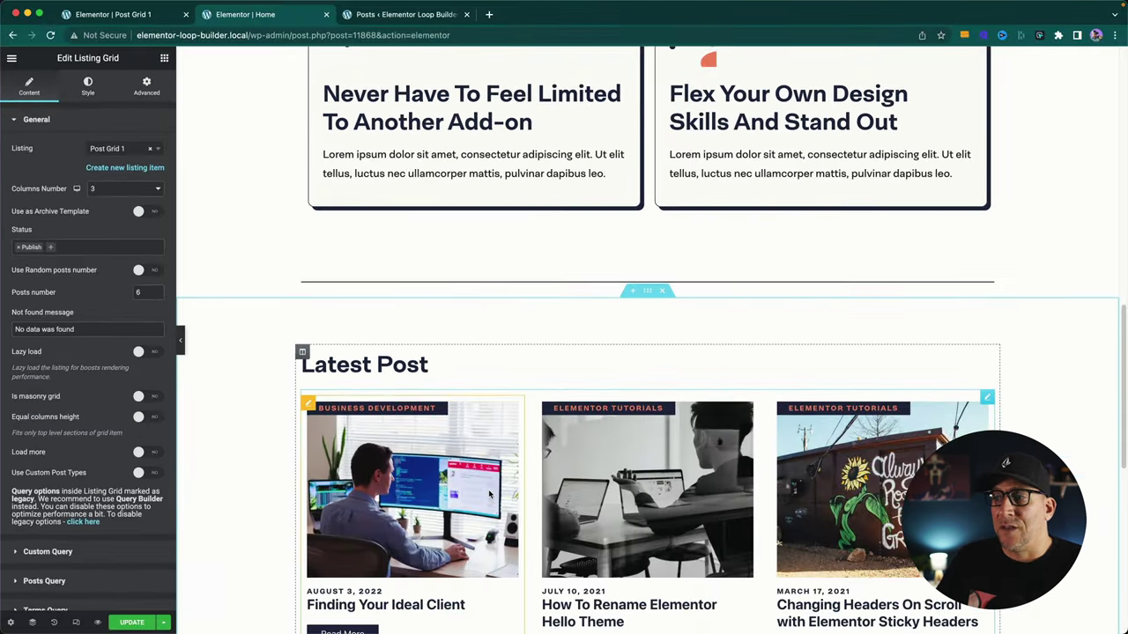
Try the Listing Grid with 4 columns and set the columns number back to 3.
scroll(779, 495, "down", 5)
scroll(780, 496, "down", 3)
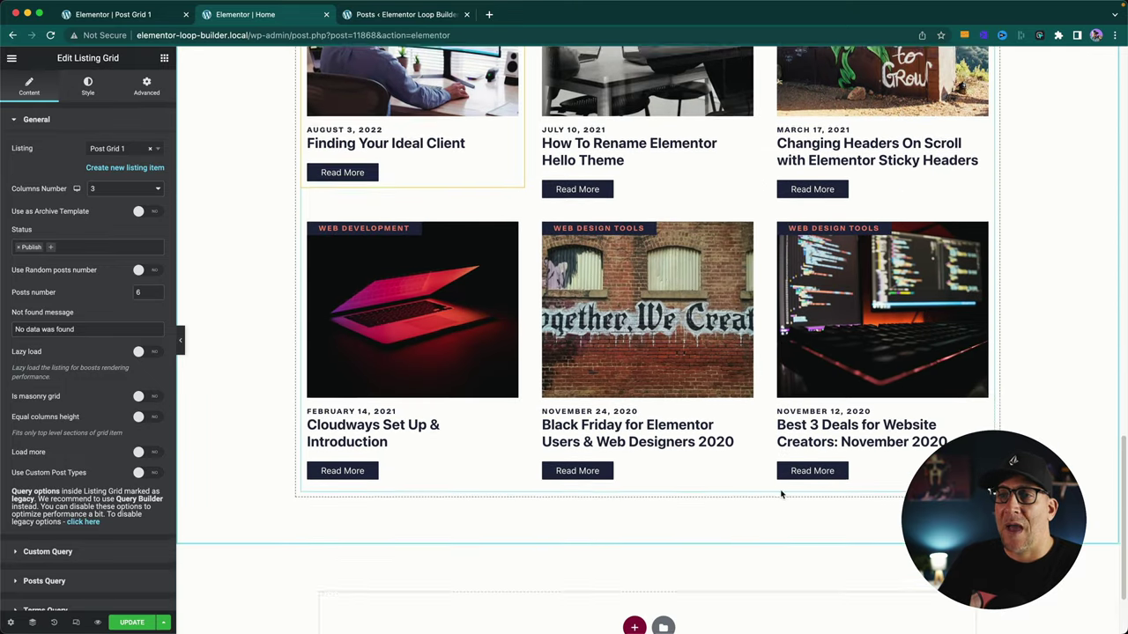
scroll(780, 496, "up", 1)
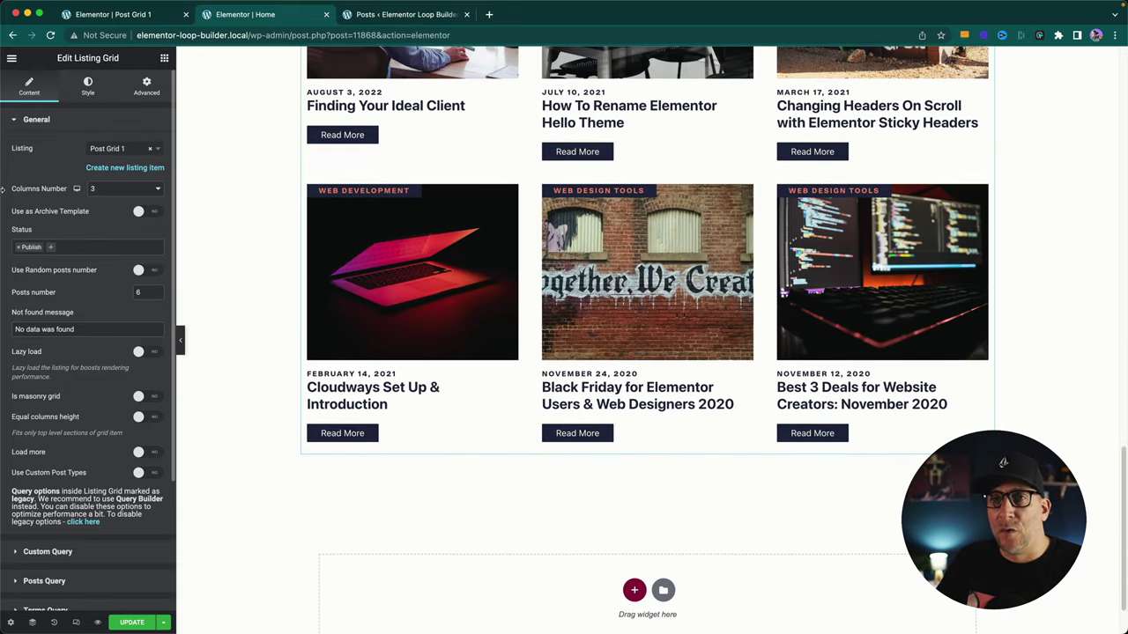
left_click(118, 189)
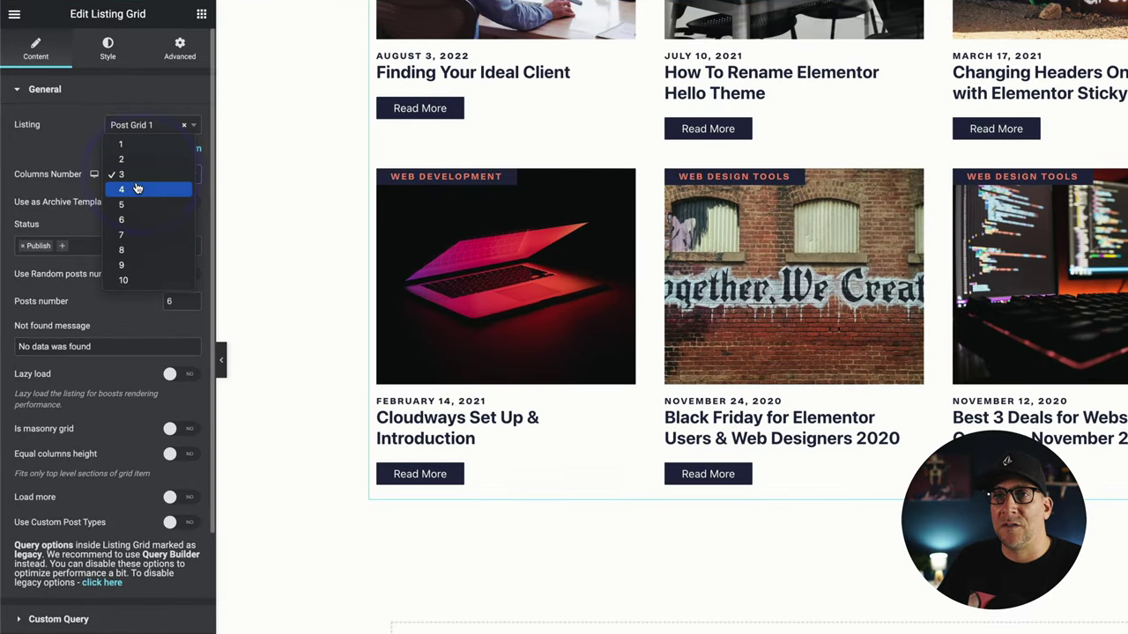
left_click(137, 188)
scroll(619, 461, "up", 3)
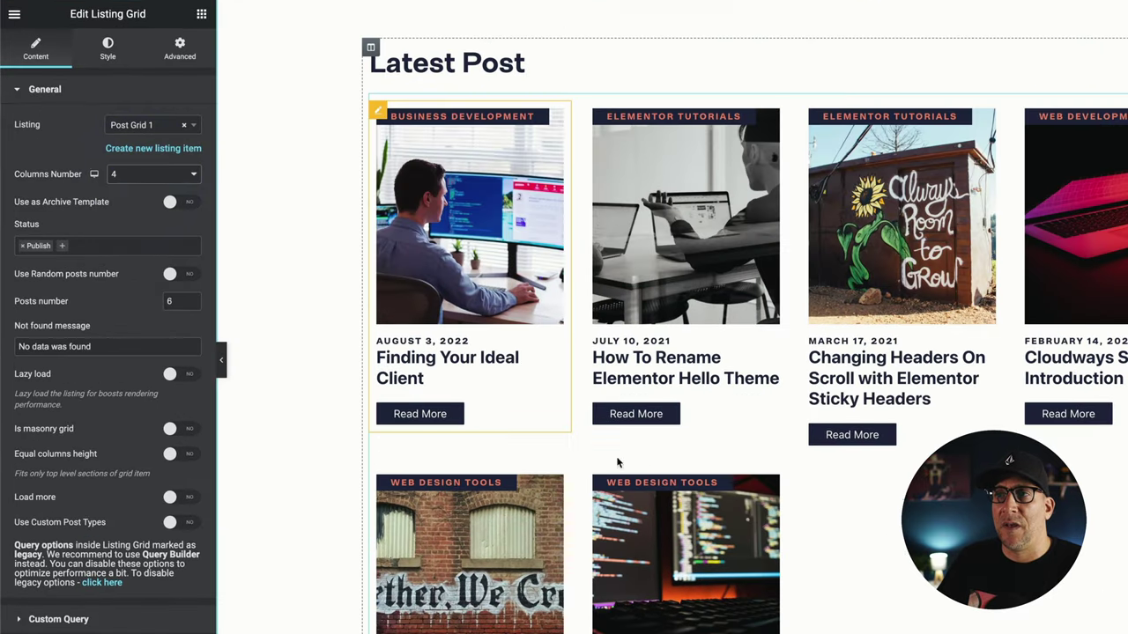
left_click(123, 179)
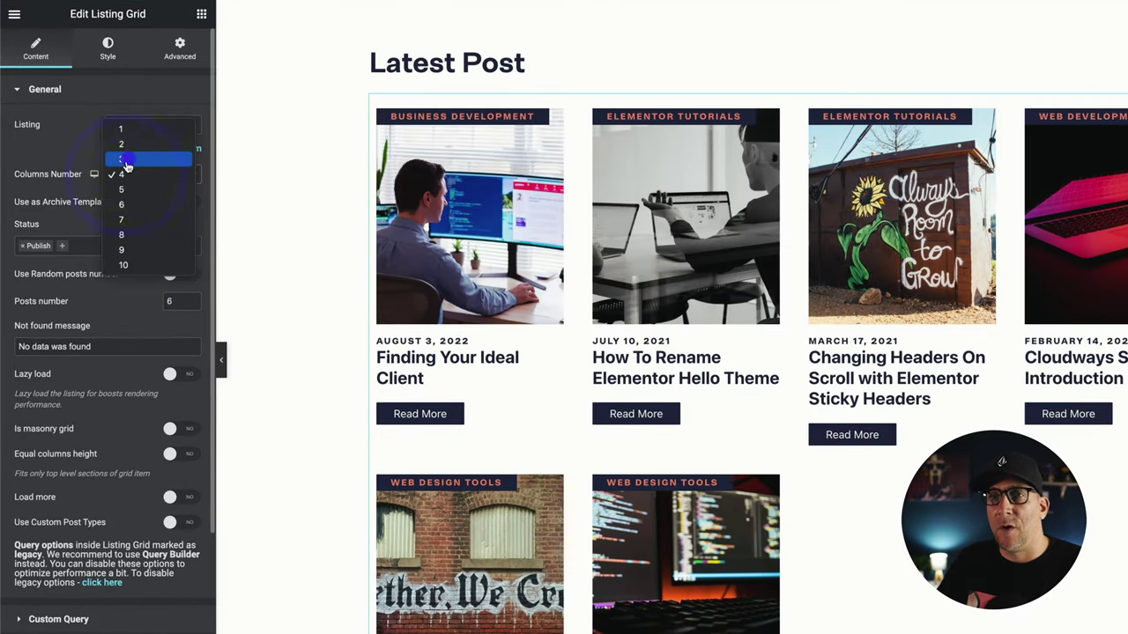
left_click(124, 155)
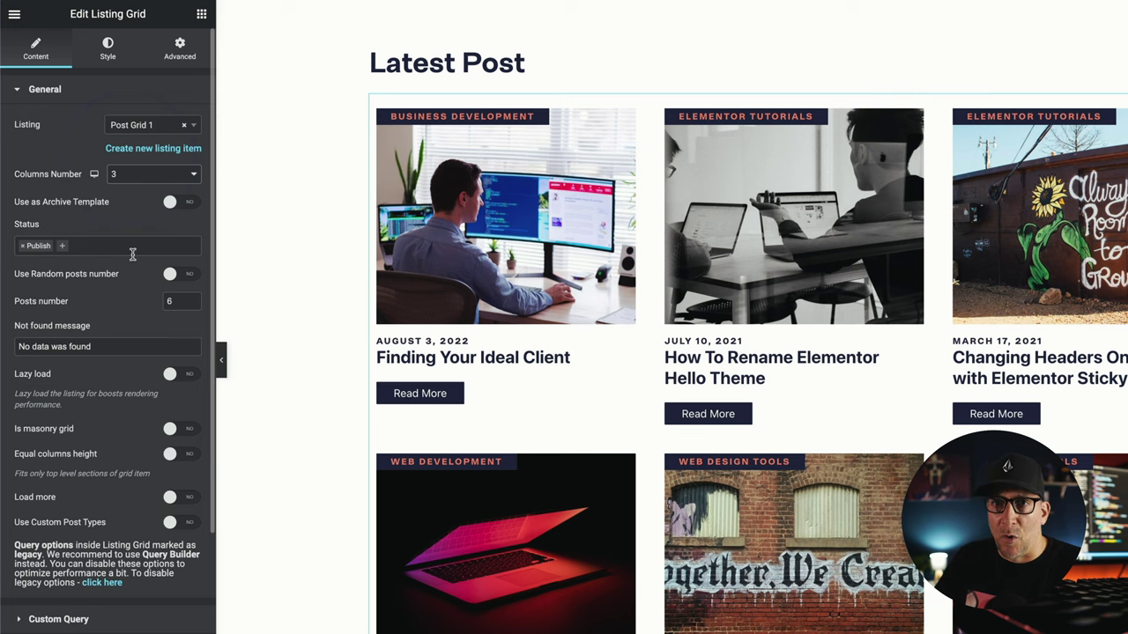
Turn on equal columns height for the Listing Grid and view the Load more options, leaving Load more off.
scroll(99, 264, "down", 1)
scroll(99, 271, "down", 4)
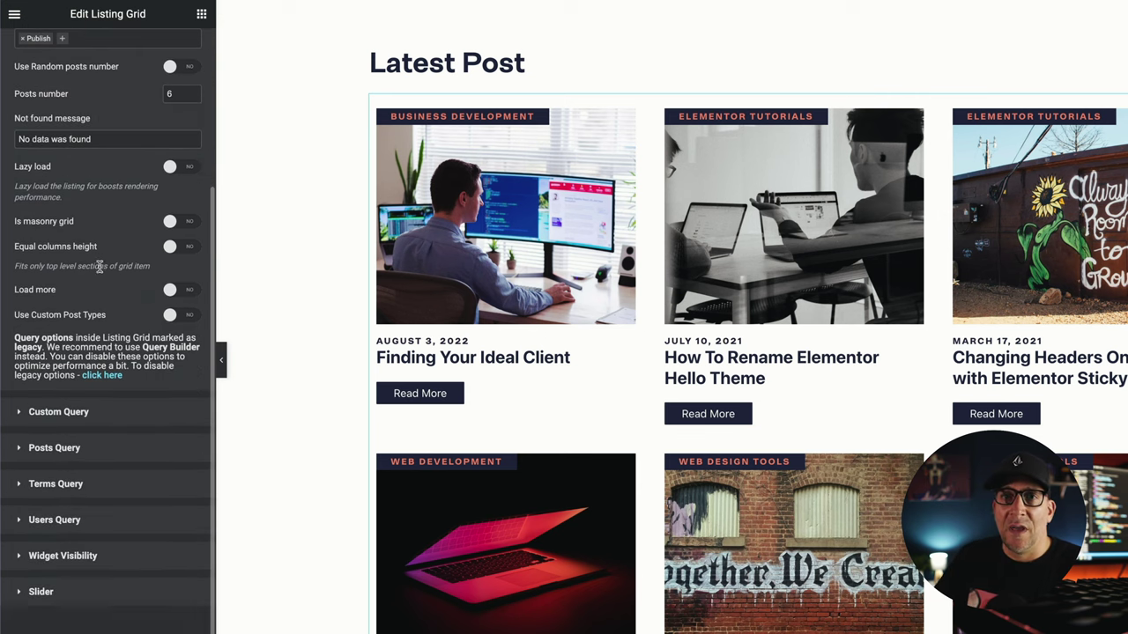
left_click(185, 247)
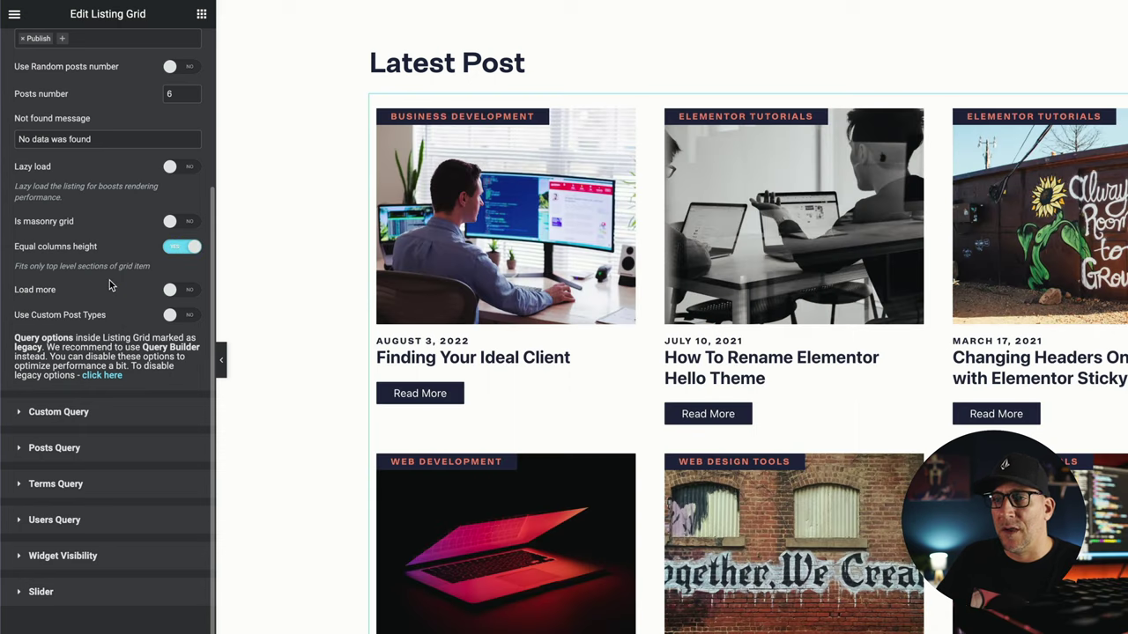
left_click(183, 290)
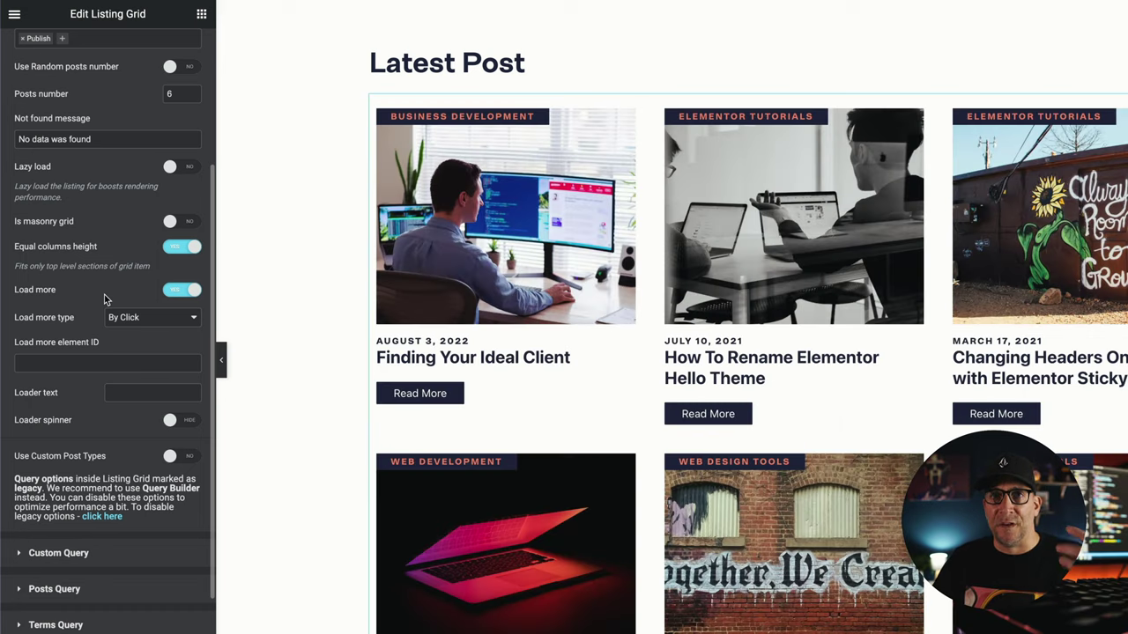
left_click(180, 290)
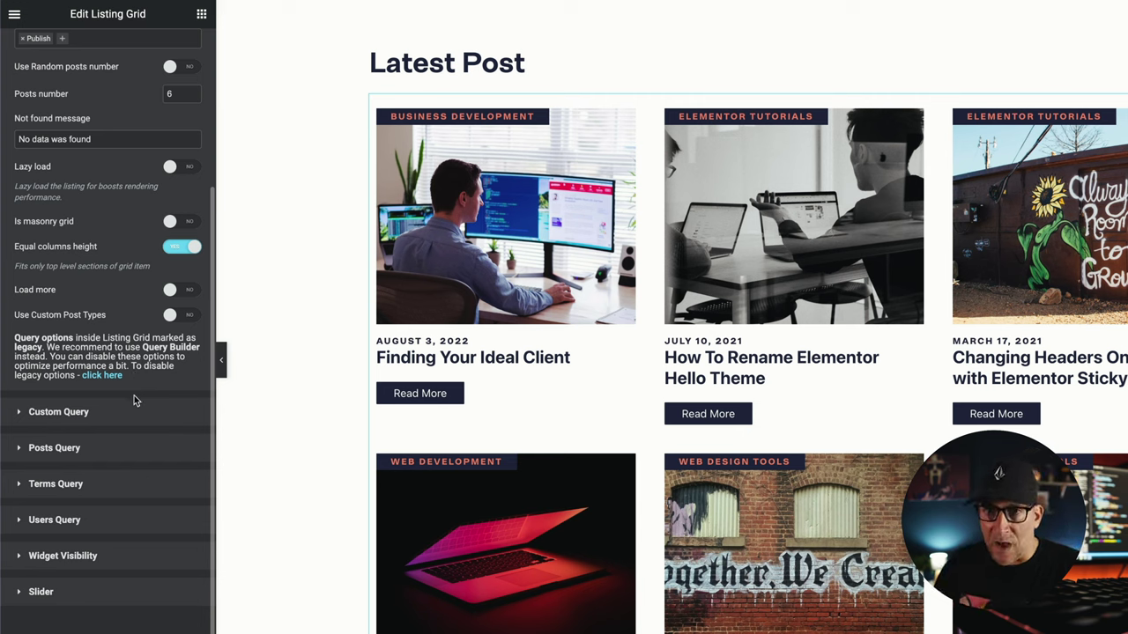
Look through the Posts Query and Terms Query settings of the Listing Grid.
left_click(90, 459)
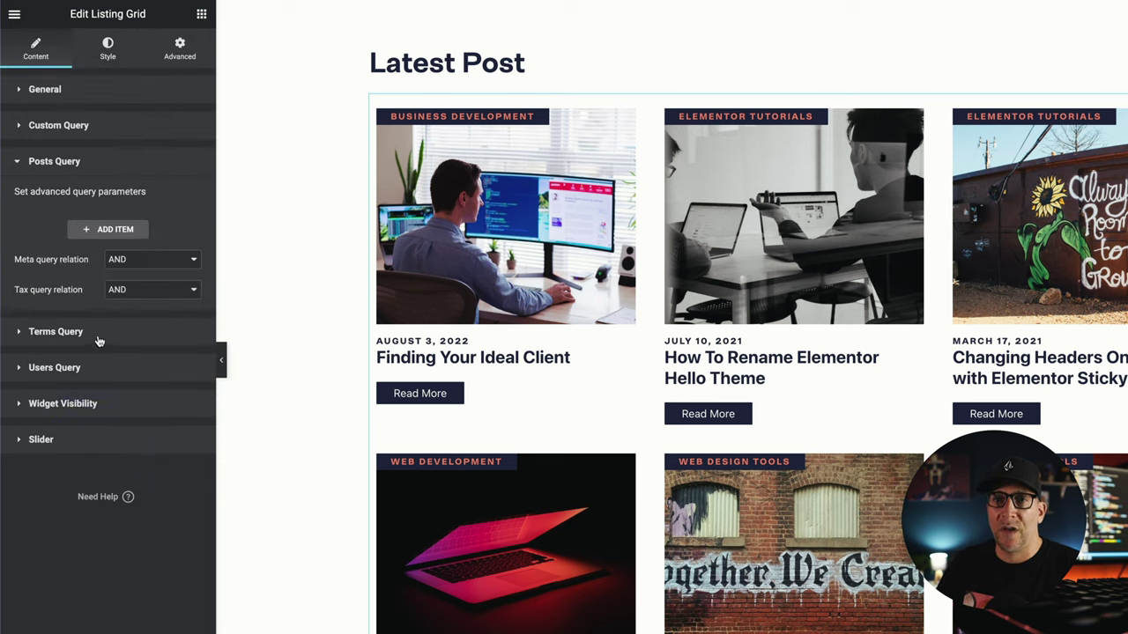
left_click(97, 339)
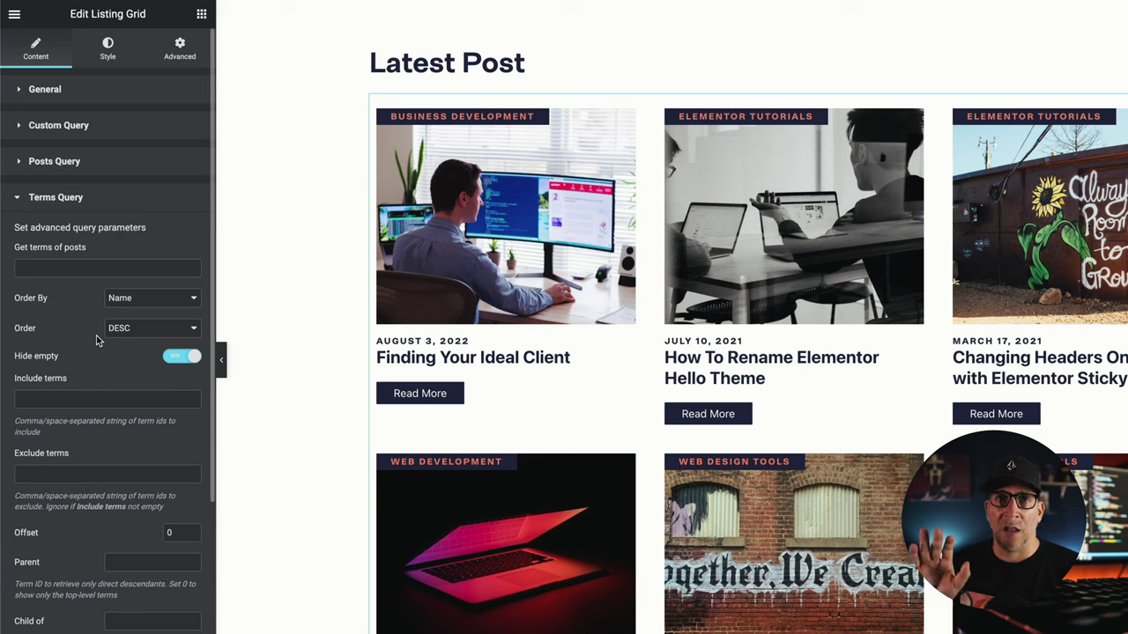
left_click(92, 203)
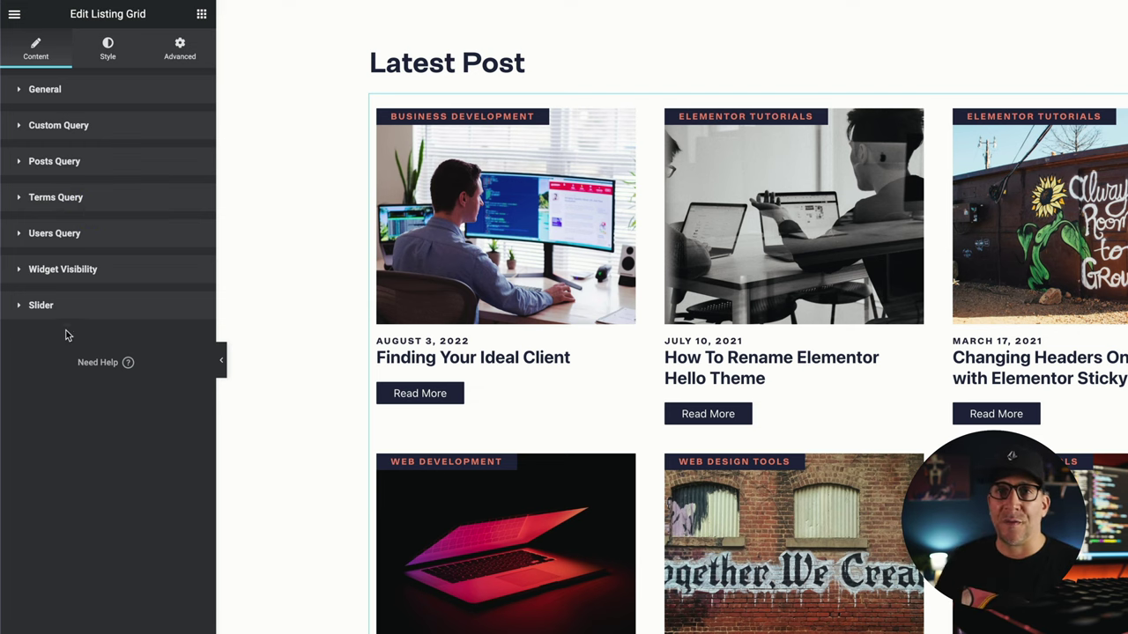
Enable the slider for the Listing Grid and advance it two slides to test the arrows.
left_click(44, 306)
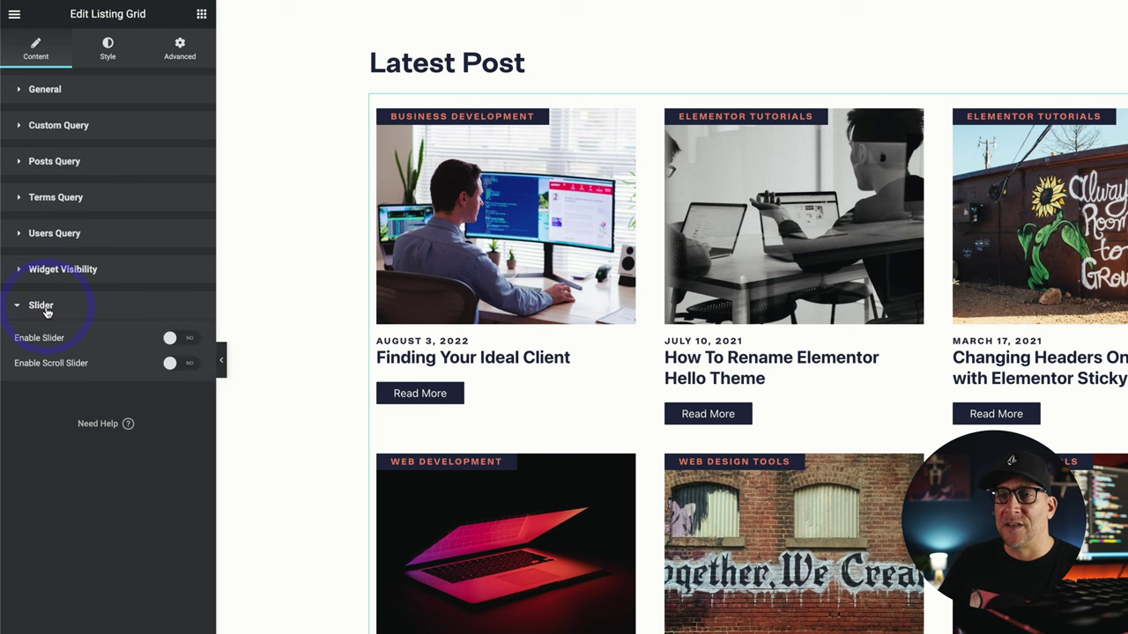
left_click(170, 340)
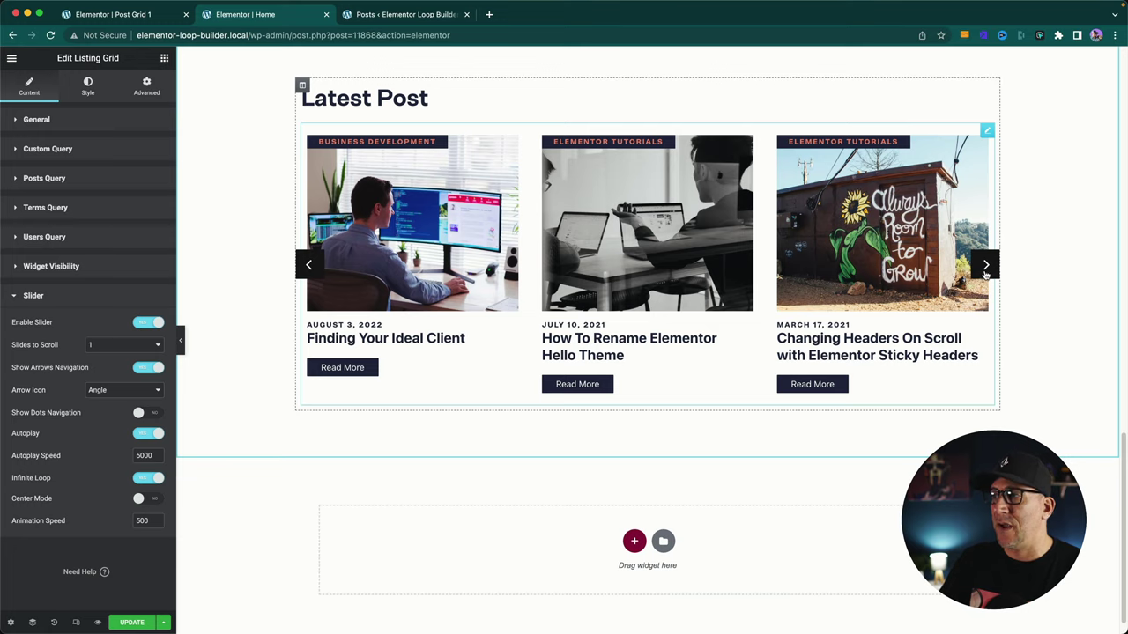
left_click(986, 266)
left_click(986, 266)
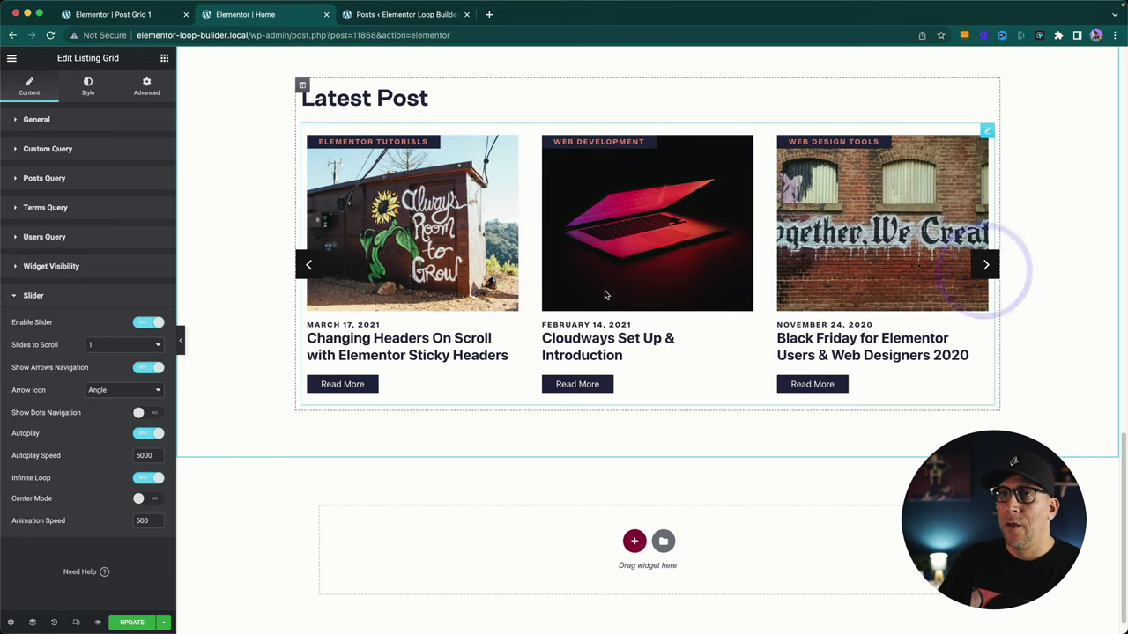
Add a Heading below the Read More button in the Post Grid 1 listing reading "We can add anything! And it will loop" and save it.
left_click(140, 21)
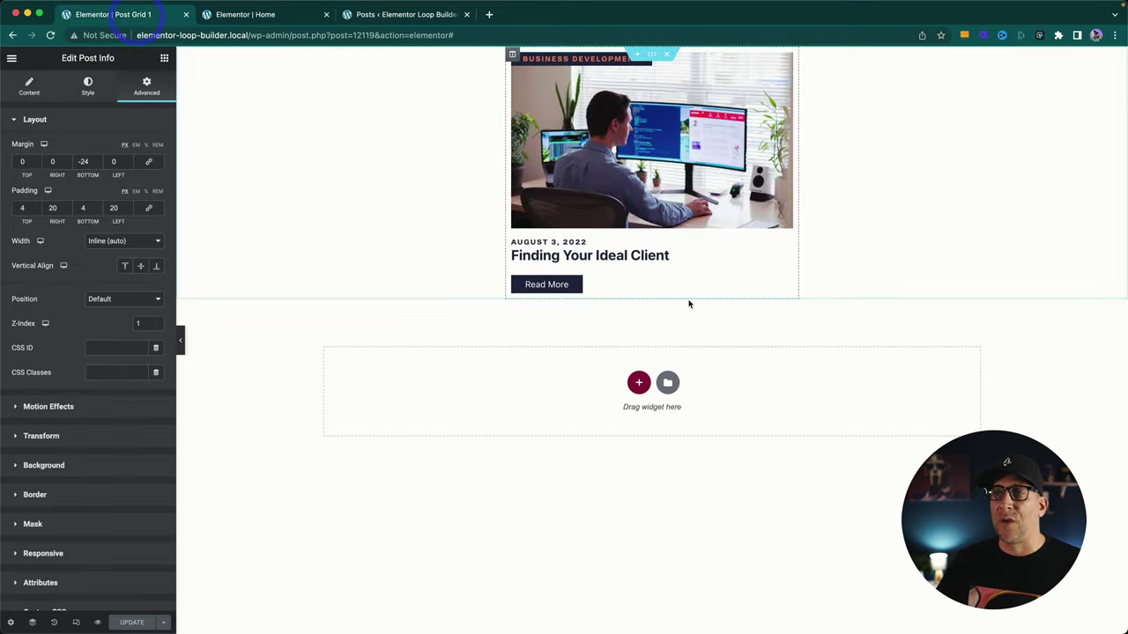
left_click(164, 57)
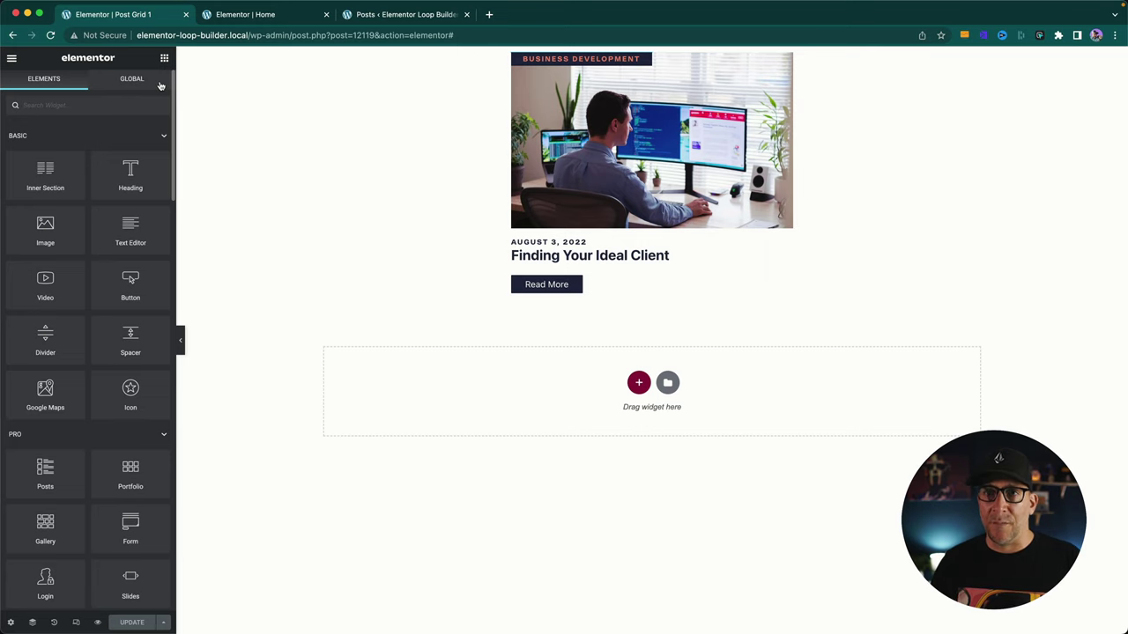
left_click_drag(133, 180, 571, 290)
left_click(109, 161)
left_click_drag(109, 161, 15, 159)
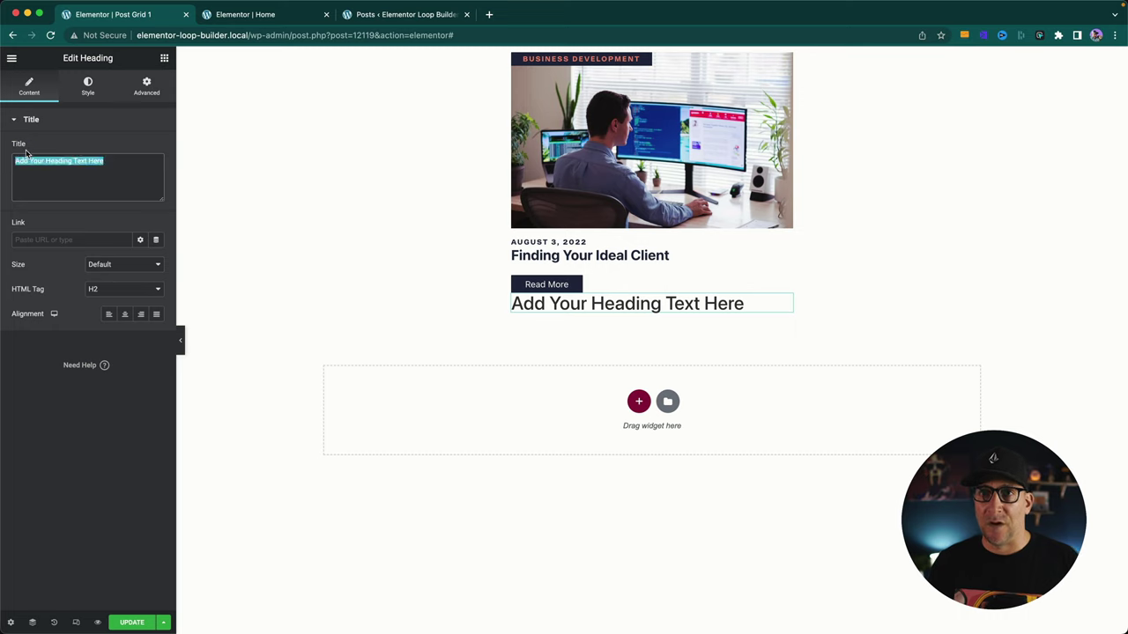
type("We can ad")
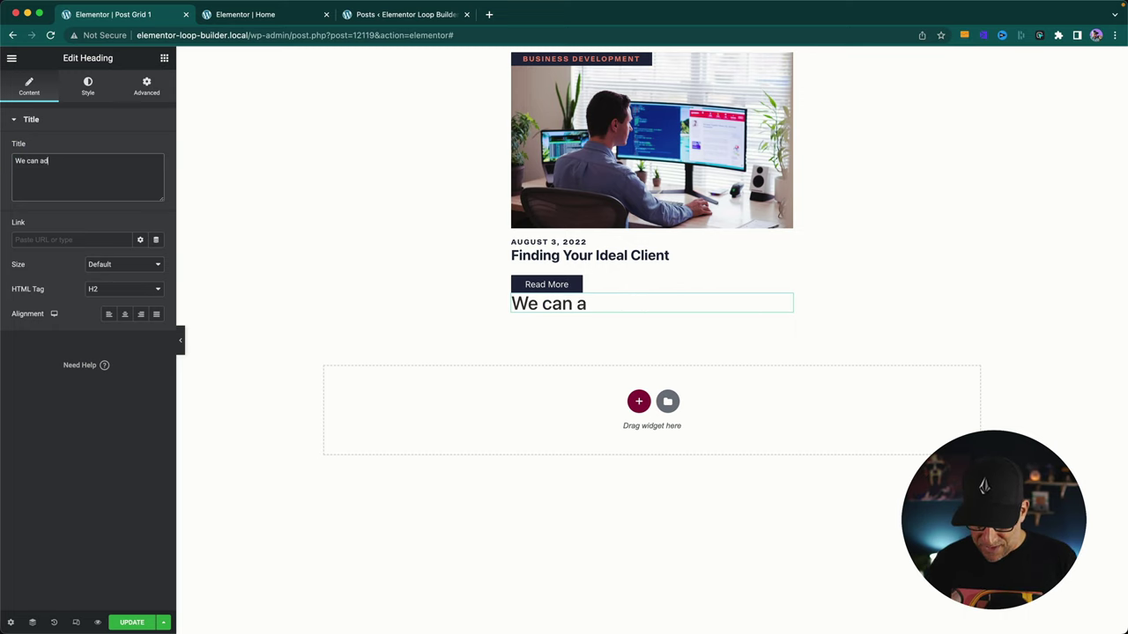
type("d anything!")
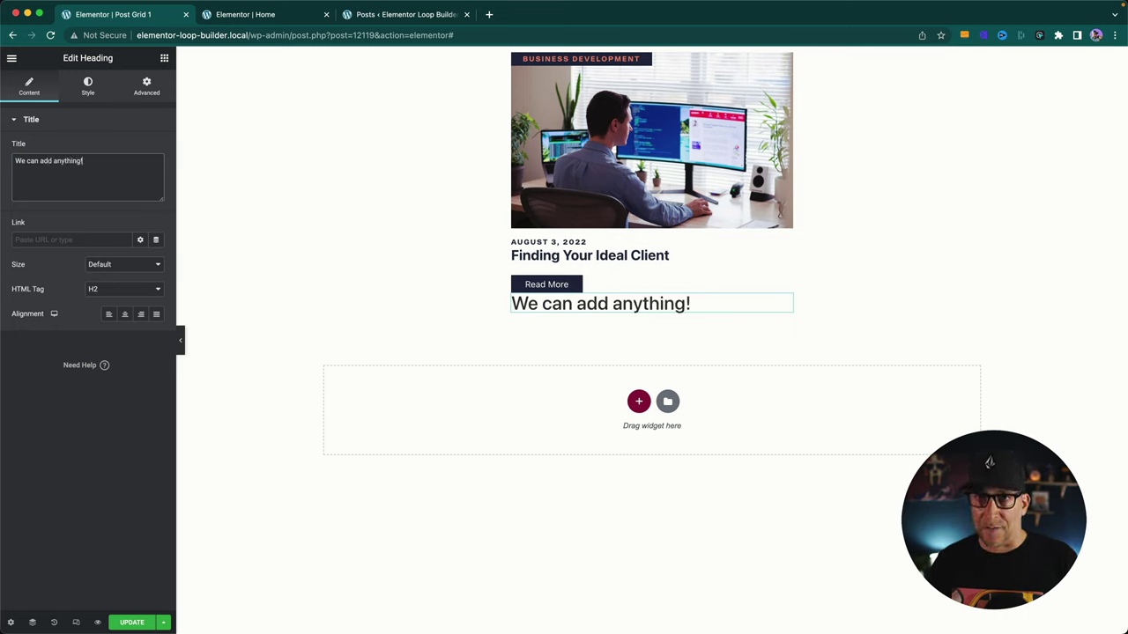
type(" And it will loop")
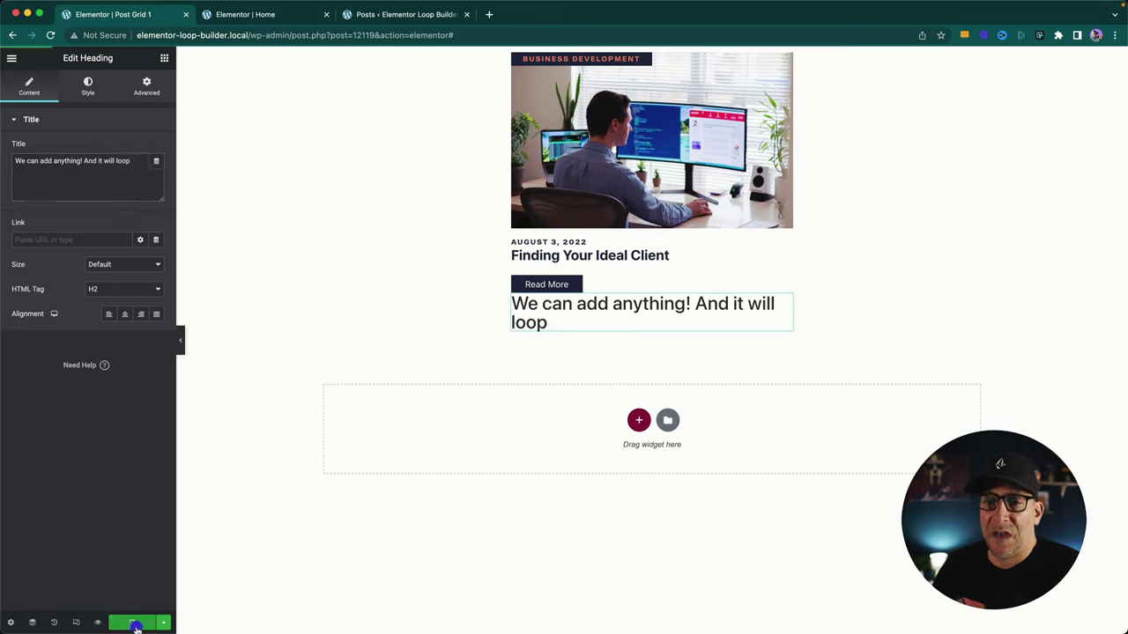
Switch to the Home page editor and check the added heading in the Latest Post slider.
left_click(261, 15)
scroll(779, 497, "down", 6)
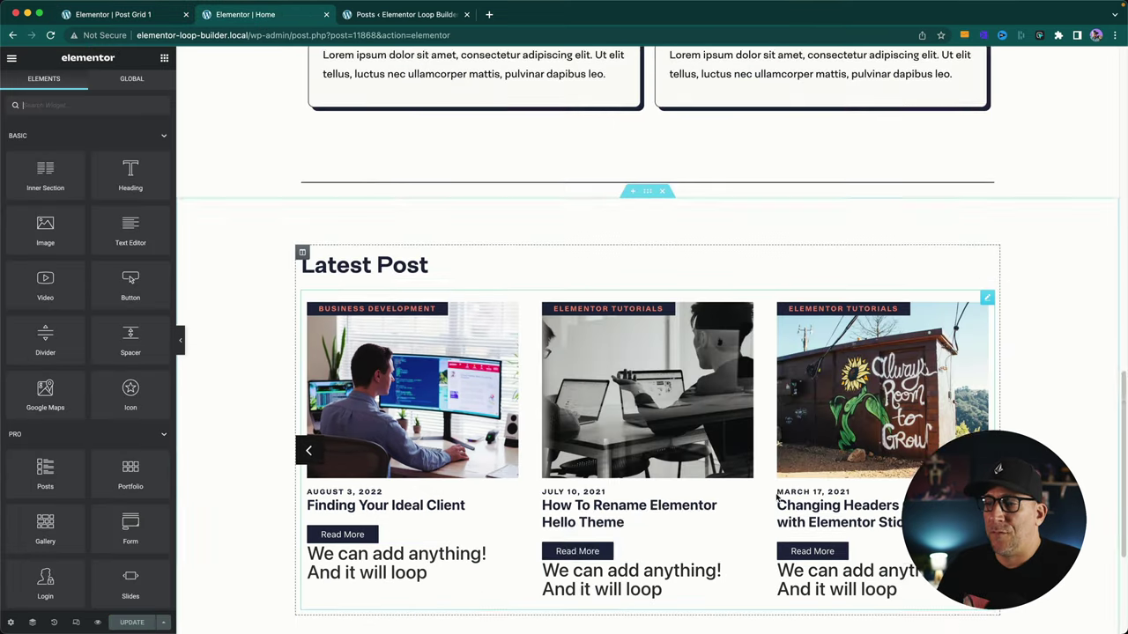
scroll(777, 497, "down", 3)
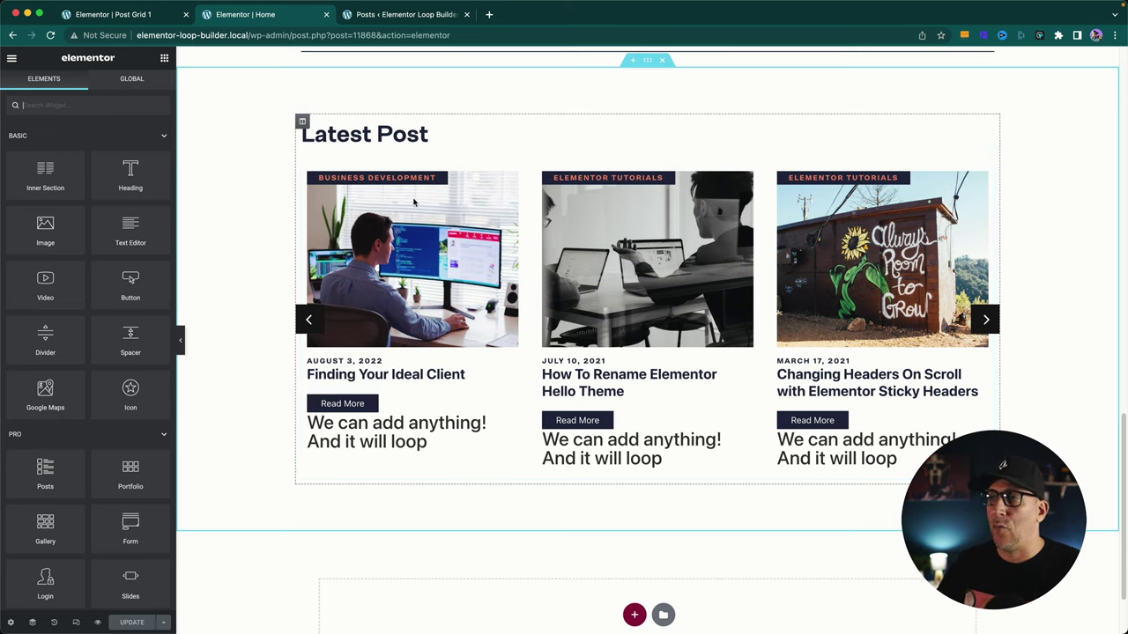
Apply a bolder, larger global font to the Read More button in the Post Grid 1 listing and return to the Home page editor.
left_click(115, 14)
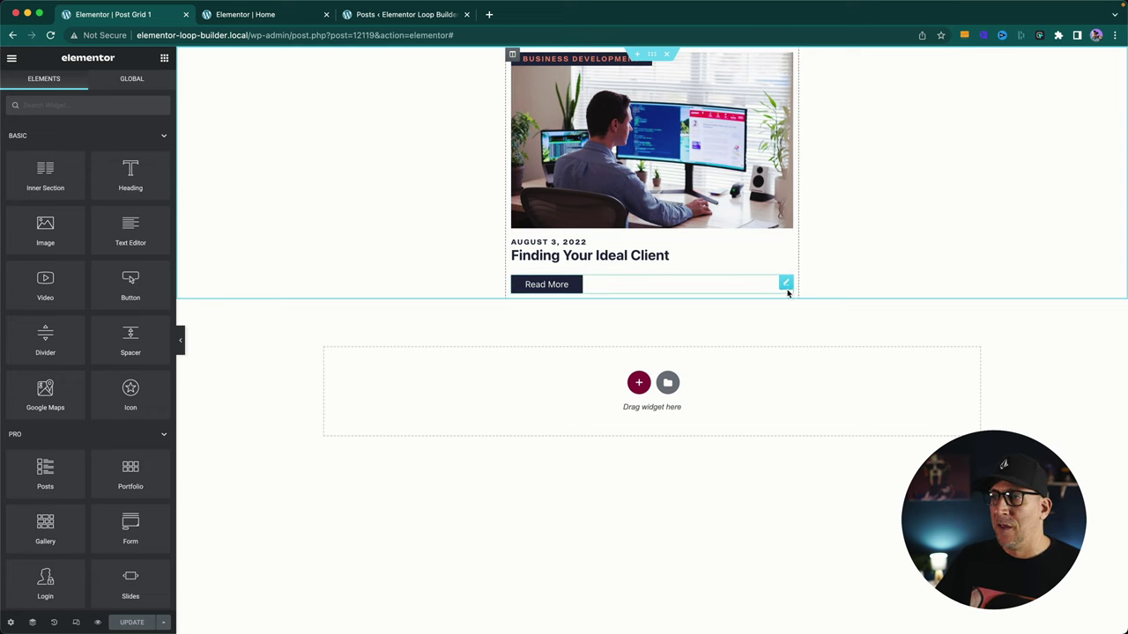
left_click(786, 285)
left_click(88, 85)
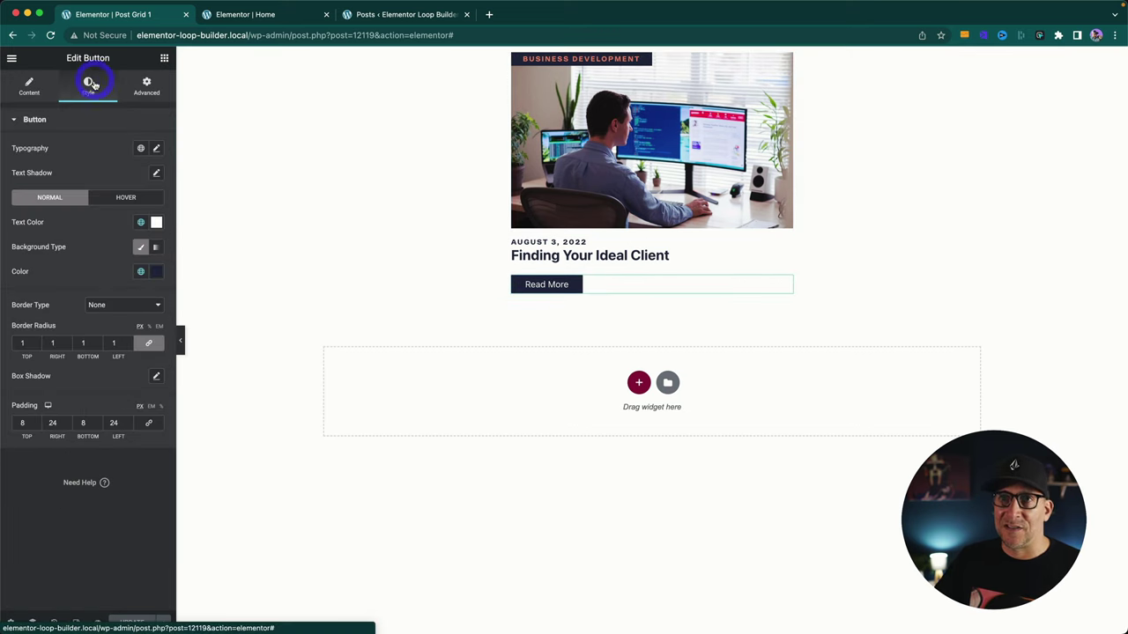
left_click(140, 149)
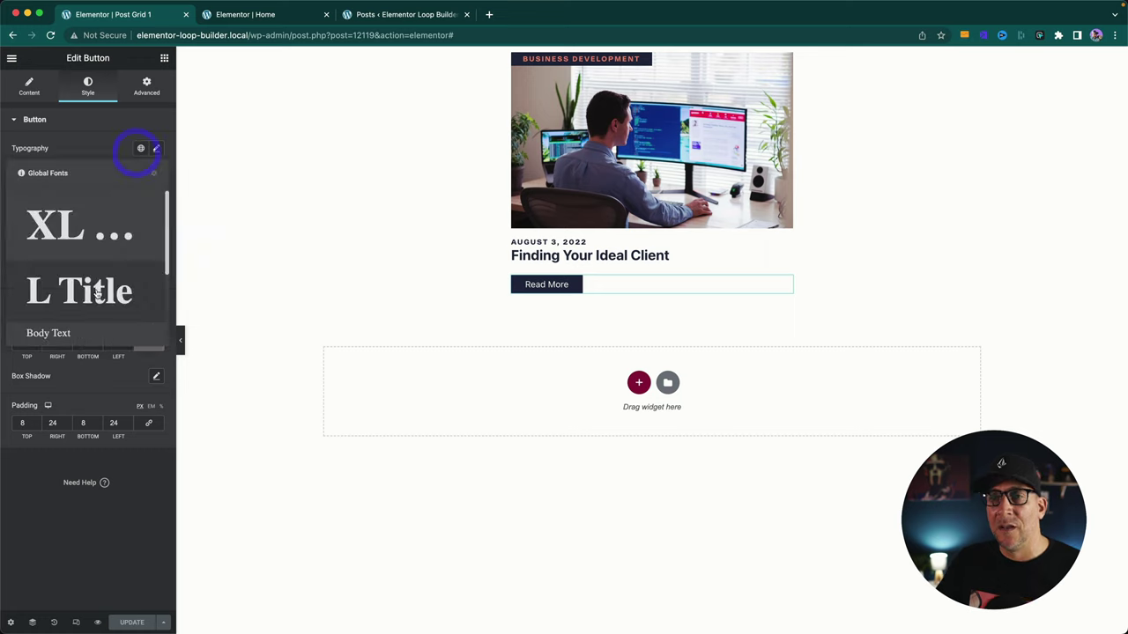
scroll(80, 282, "down", 2)
left_click(77, 303)
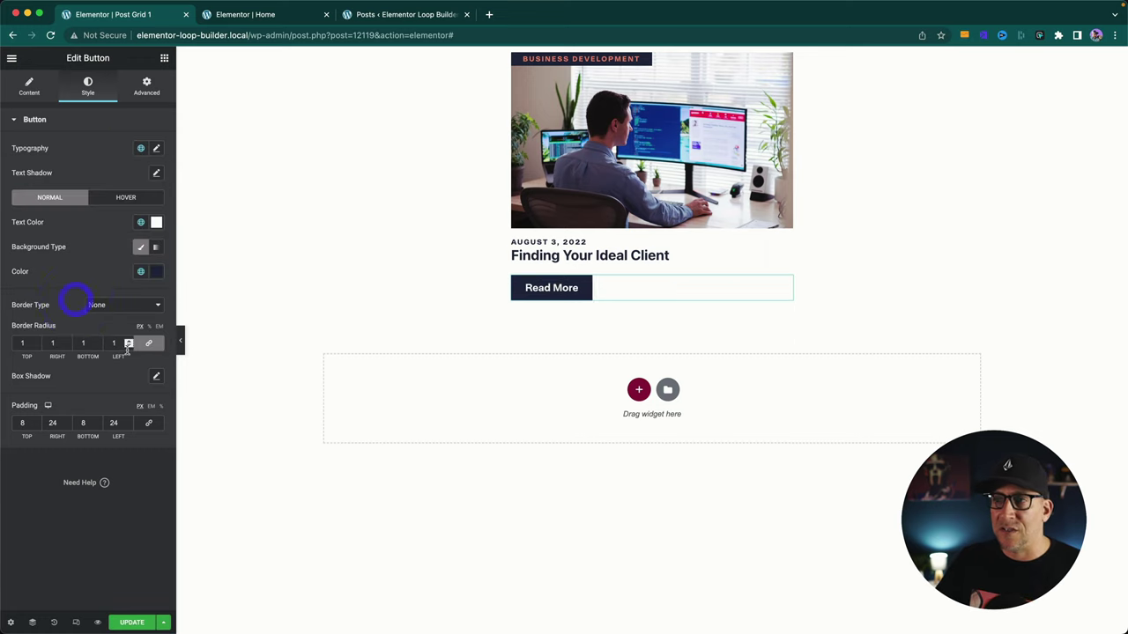
left_click(278, 15)
scroll(476, 457, "down", 15)
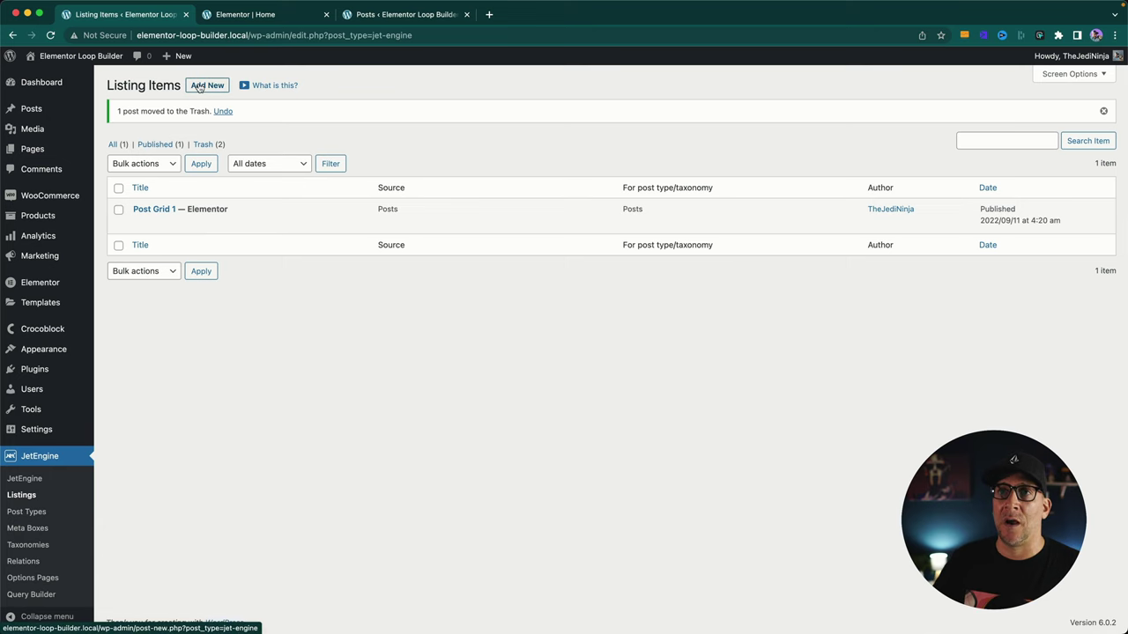
Create a listing item named "Woo Grid" from the Products post type with the Elementor listing view.
left_click(199, 86)
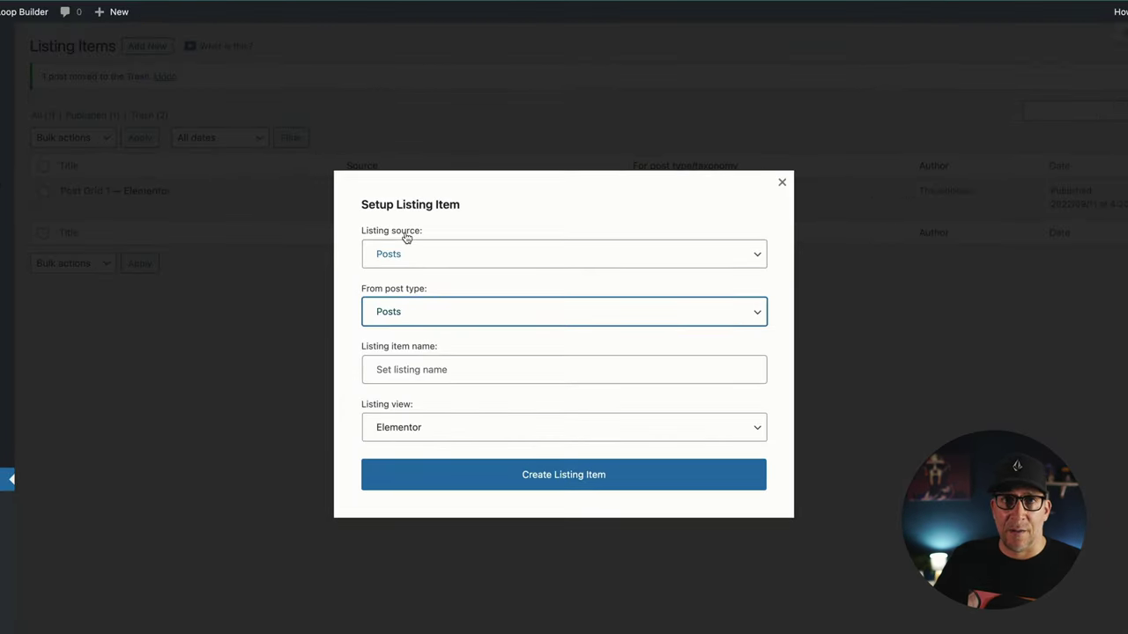
left_click(410, 313)
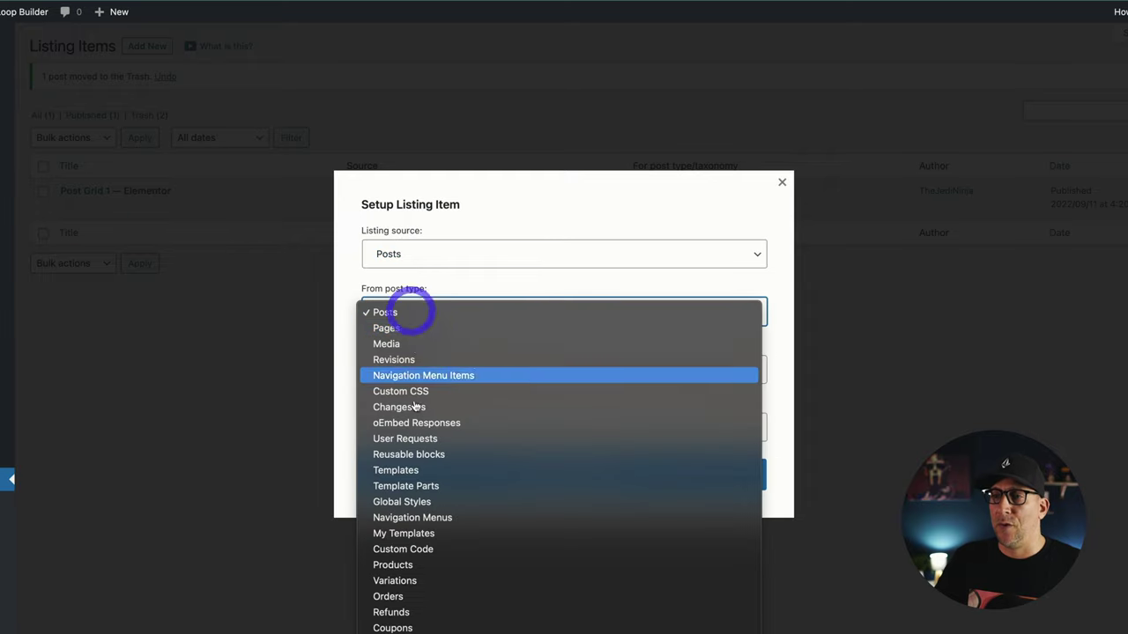
left_click(393, 568)
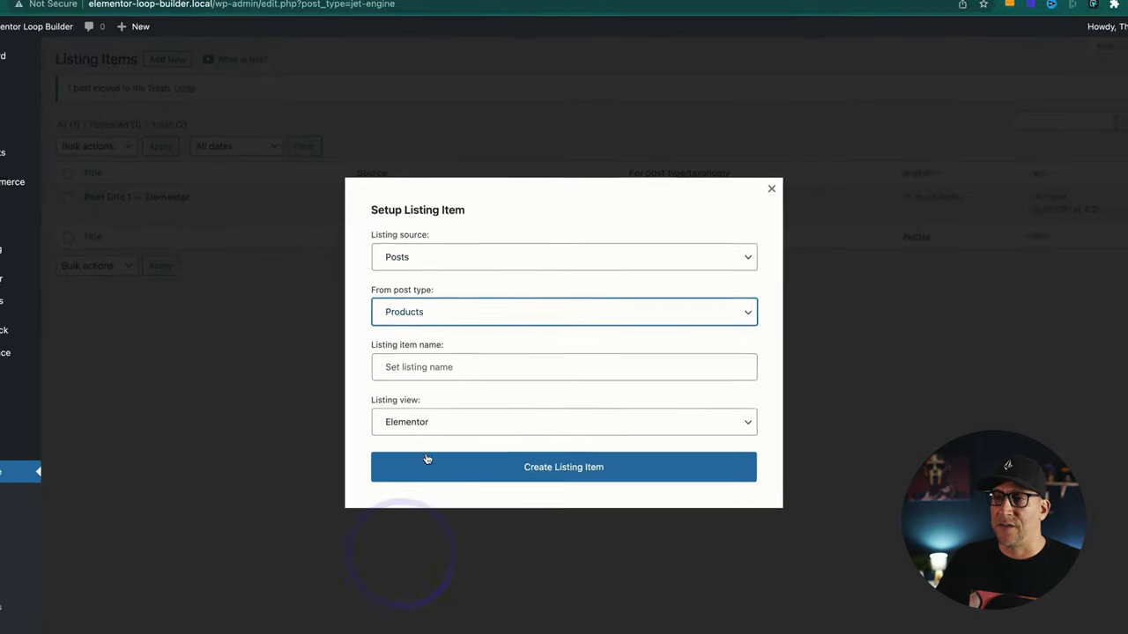
left_click(413, 369)
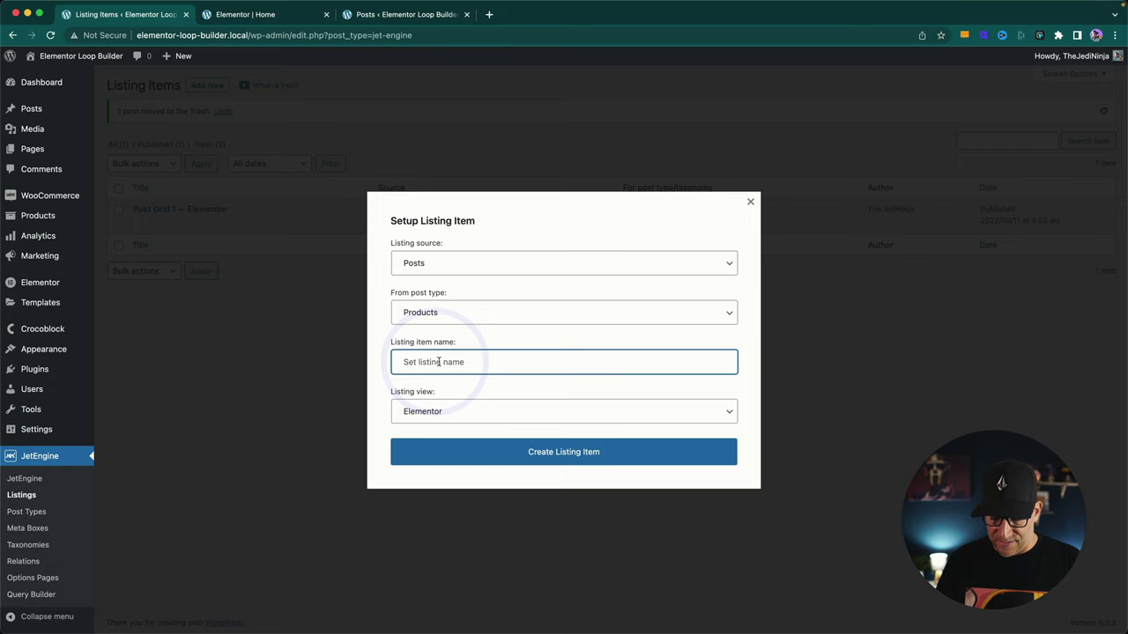
type("Woo Grid")
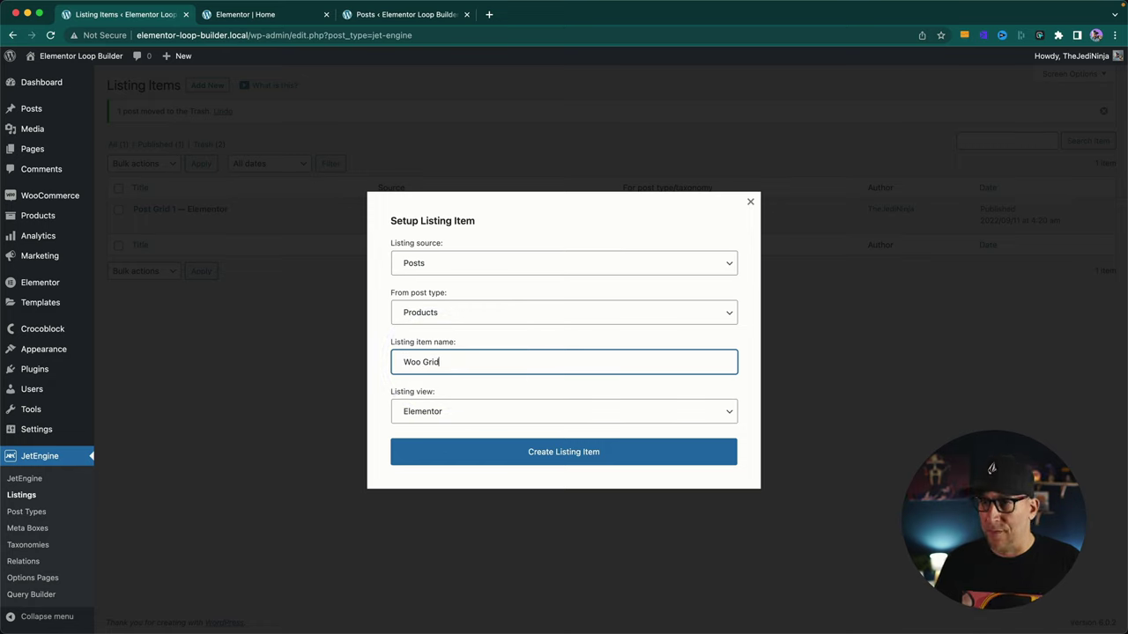
left_click(428, 421)
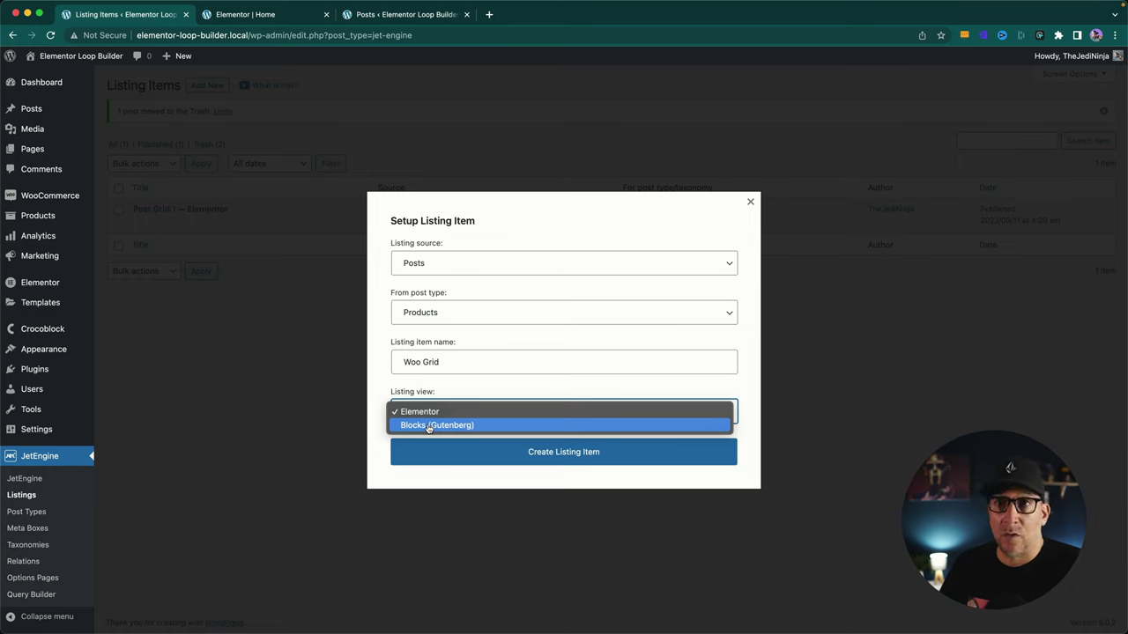
left_click(370, 375)
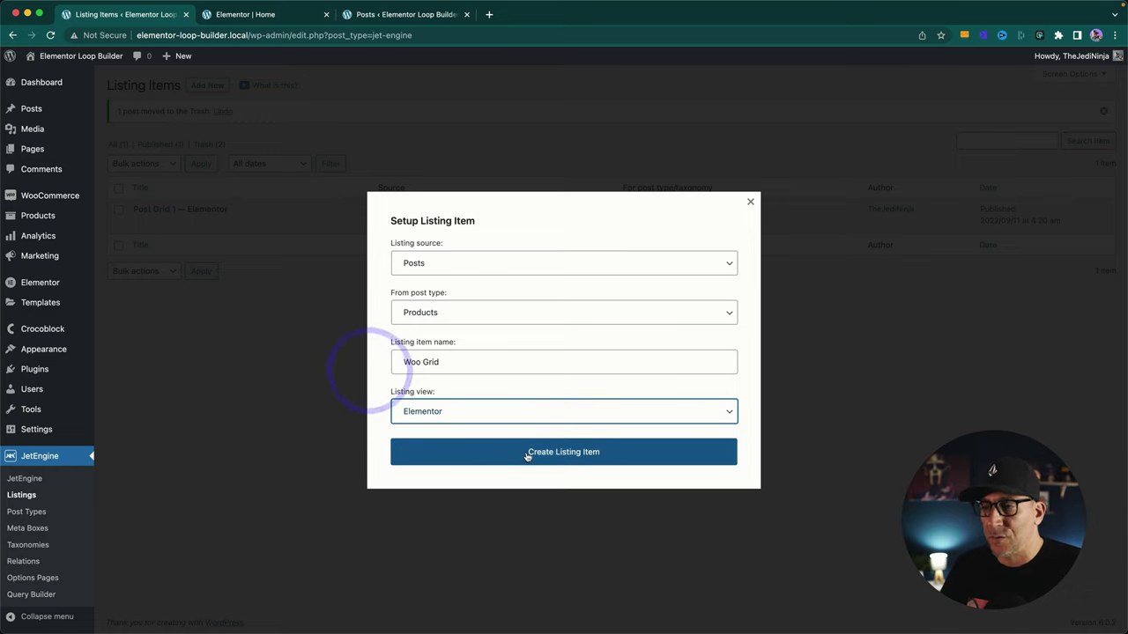
left_click(557, 459)
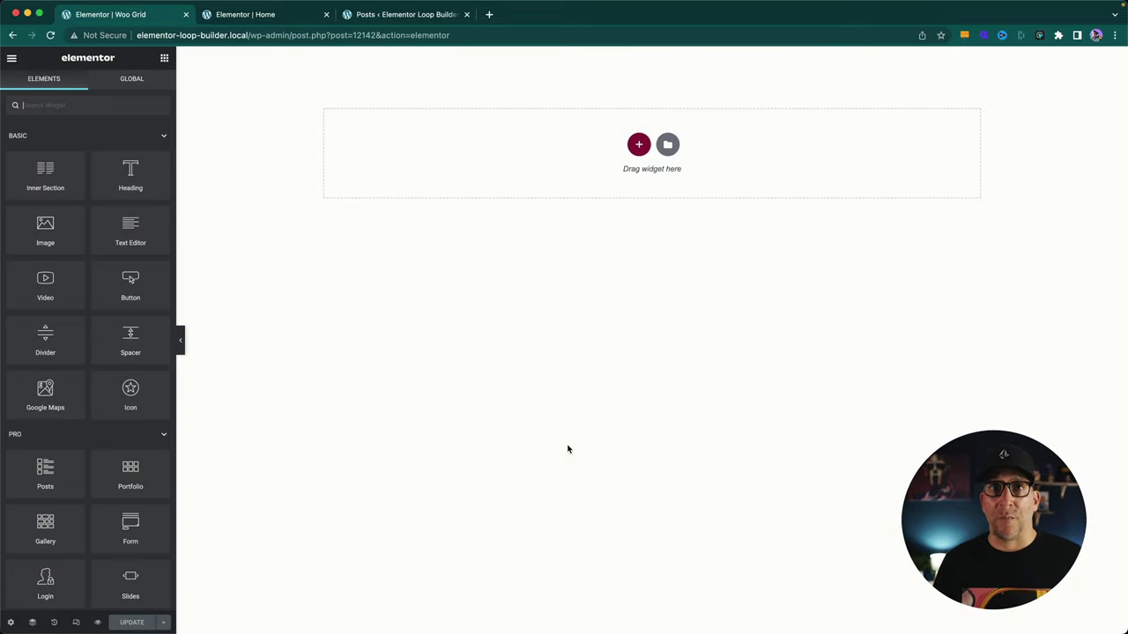
Add a single-column section to the Woo Grid listing and set its boxed content width to 500.
left_click(639, 144)
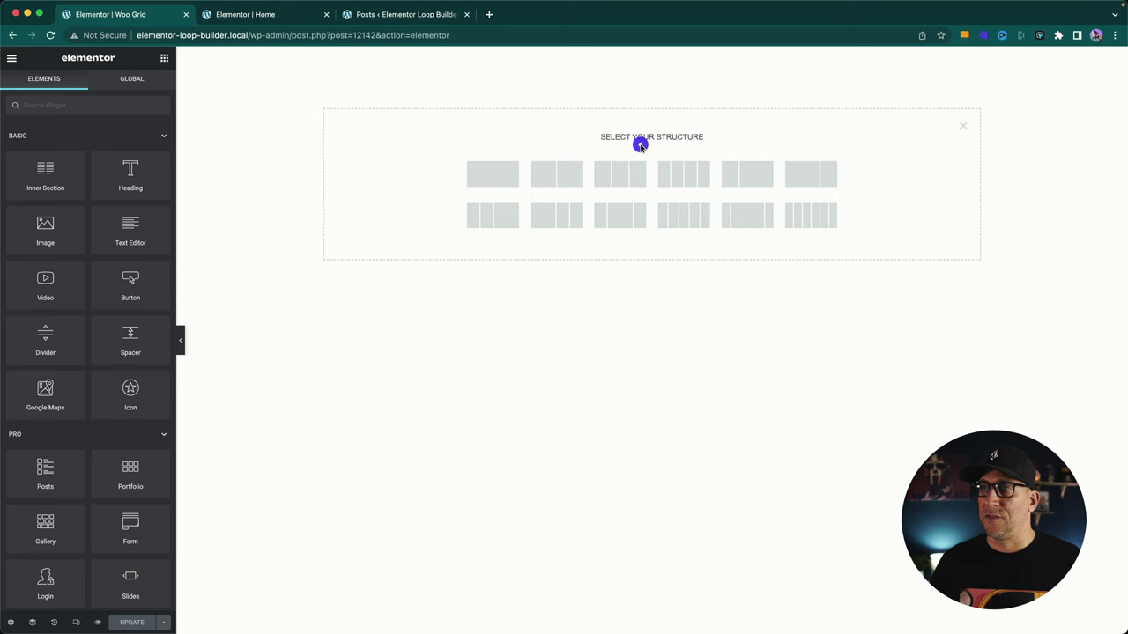
left_click(493, 170)
left_click(647, 56)
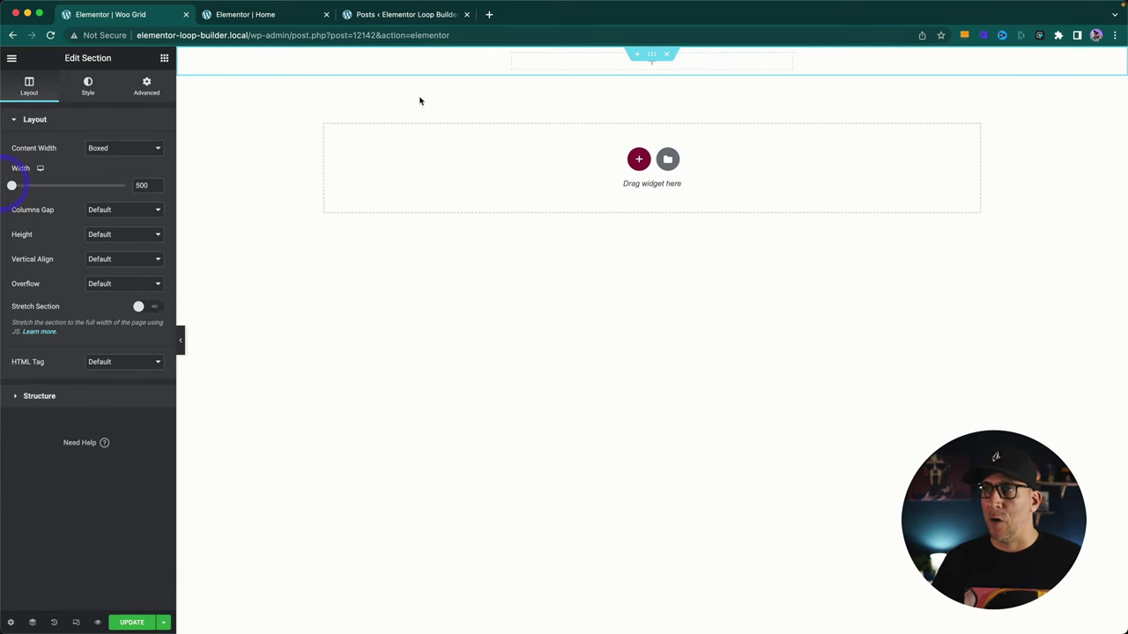
Add an Image widget to the section and set its source to the WooCommerce Product Image dynamic tag.
left_click(164, 59)
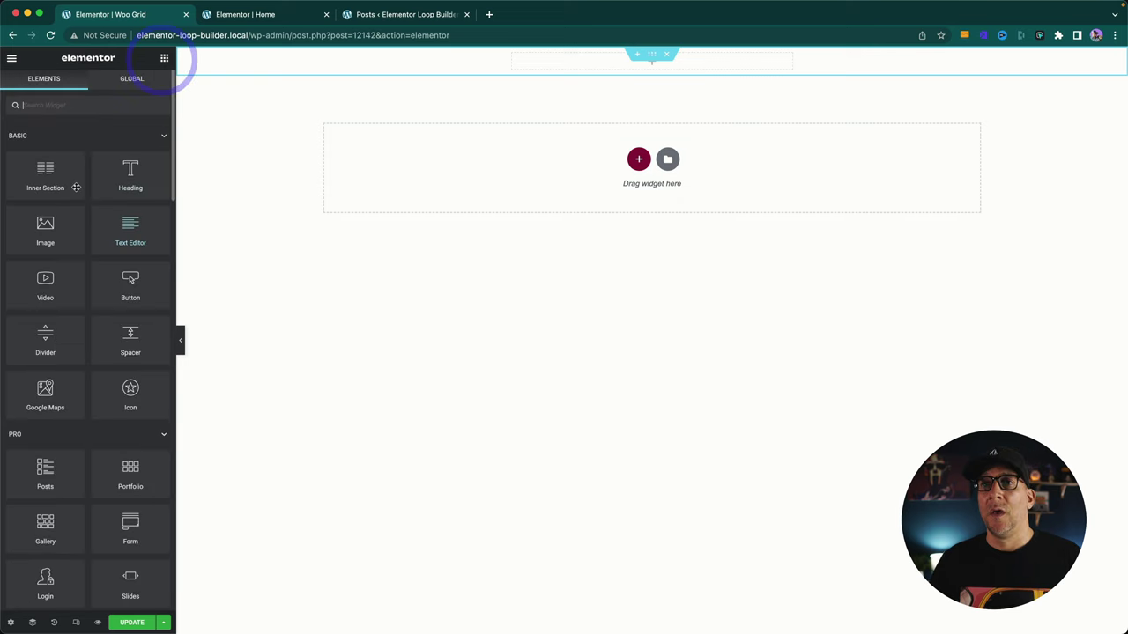
left_click_drag(51, 223, 588, 58)
mouse_move(156, 212)
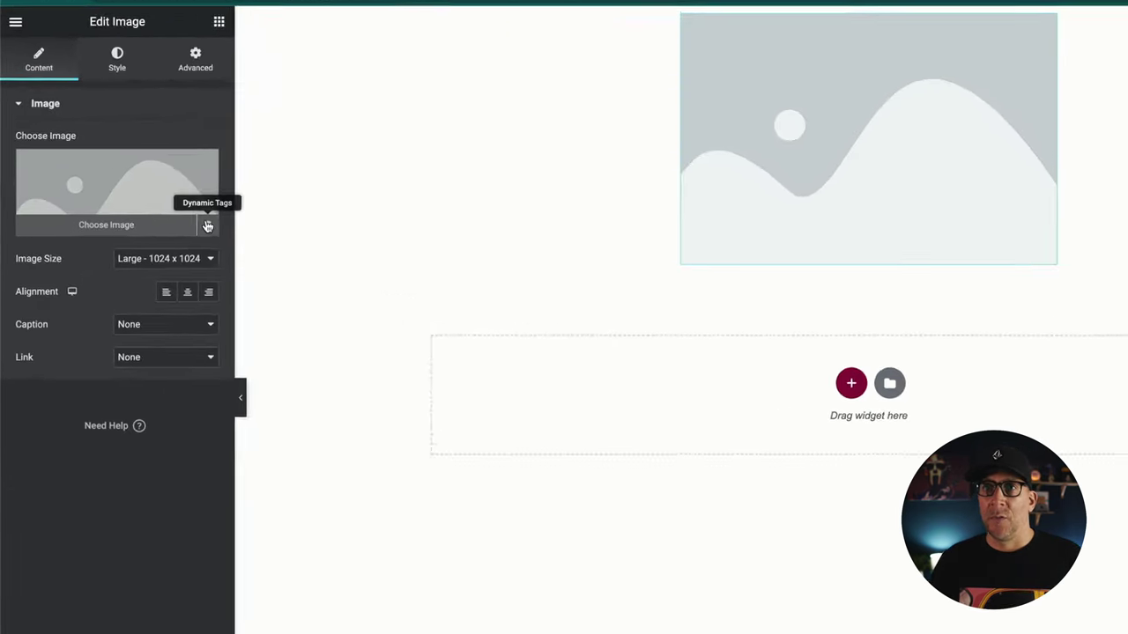
left_click(215, 228)
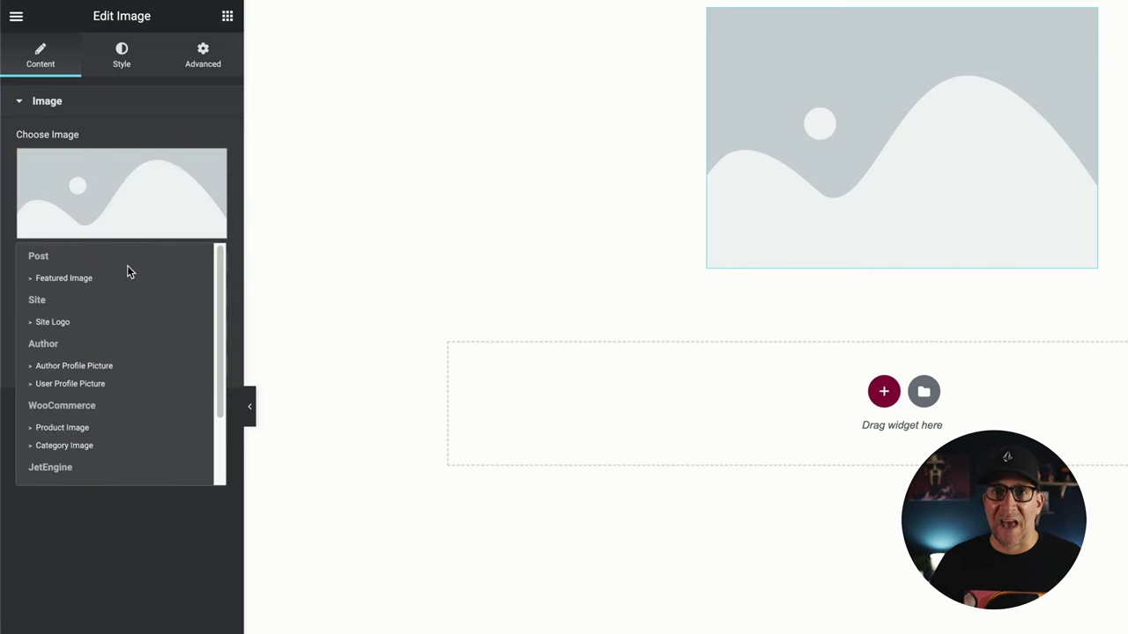
scroll(121, 334, "down", 1)
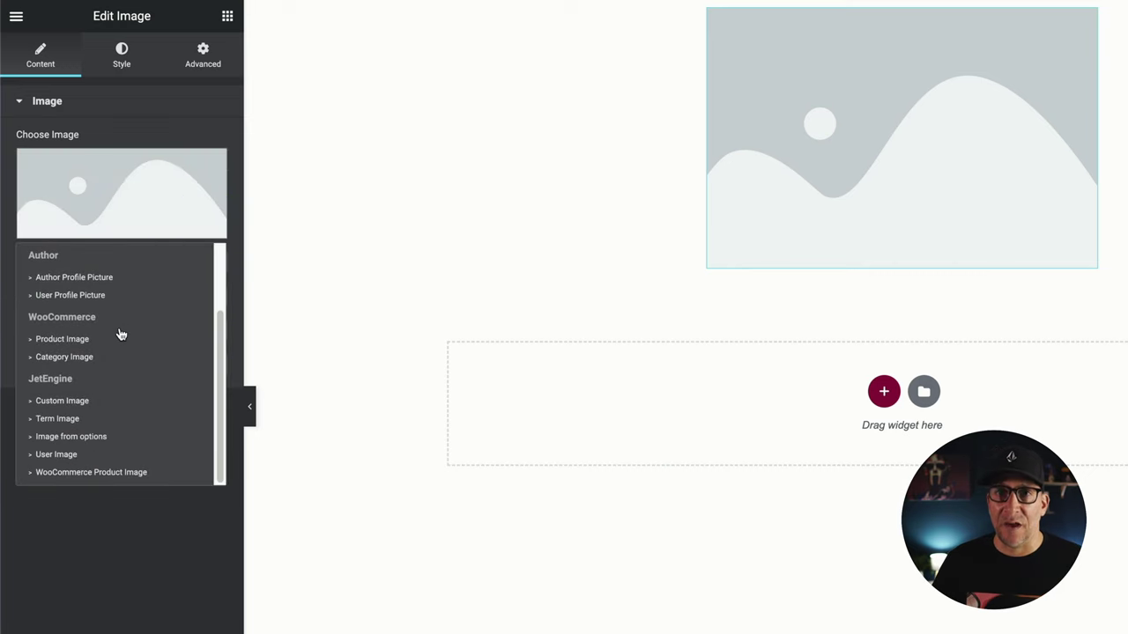
left_click(61, 340)
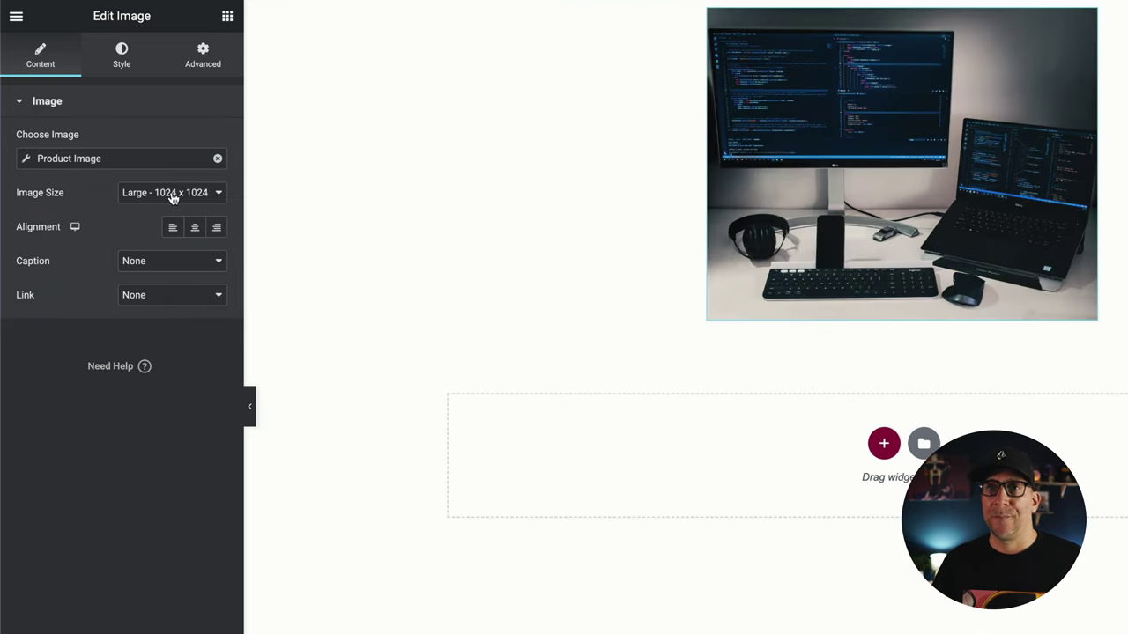
Set the product image's height to 300 px, width to 100% and object fit to Cover.
left_click(122, 57)
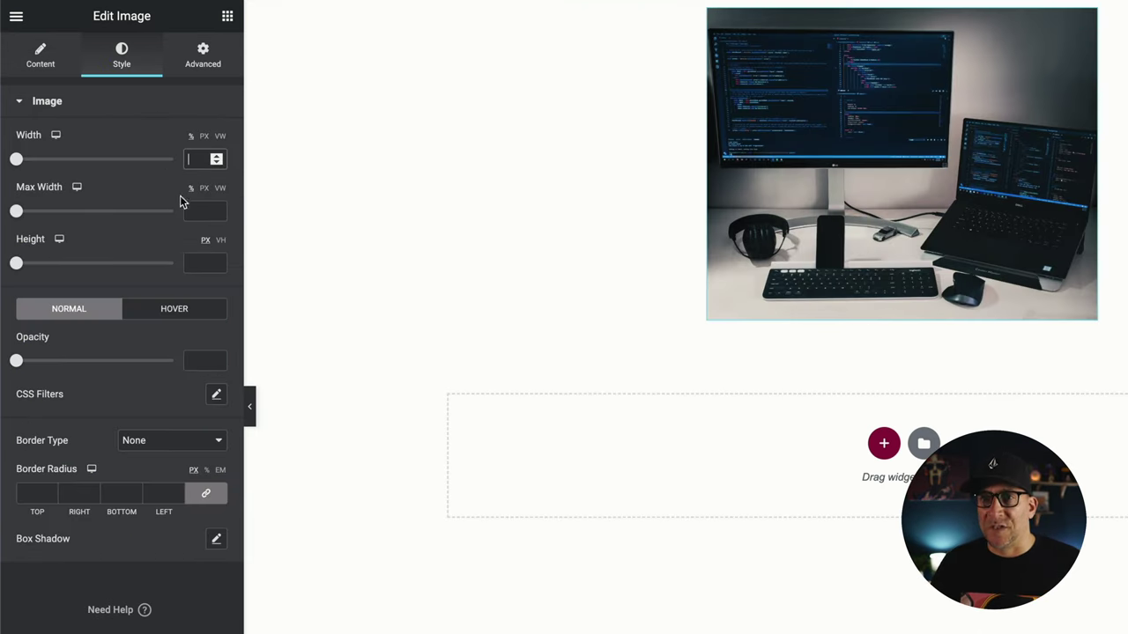
type("300")
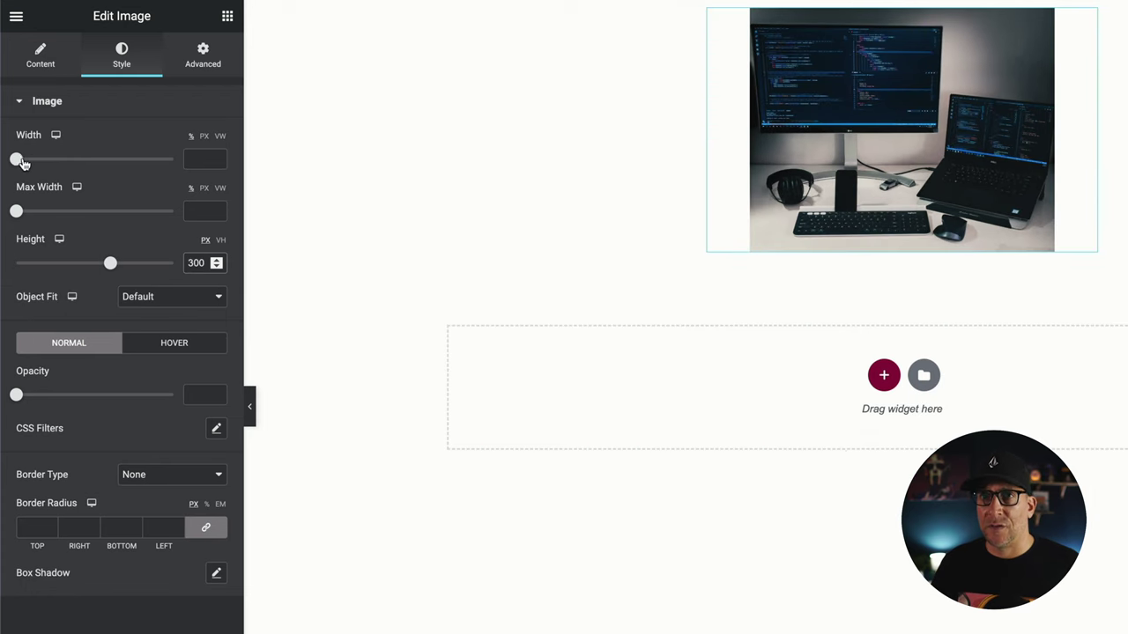
left_click_drag(21, 162, 217, 151)
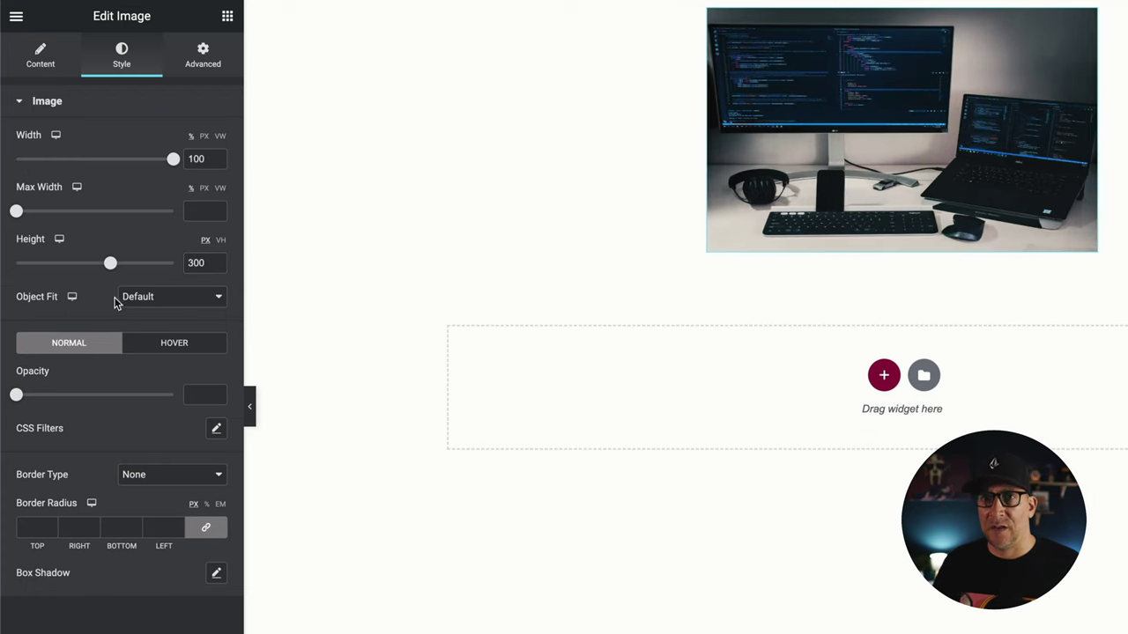
left_click(183, 298)
left_click(174, 329)
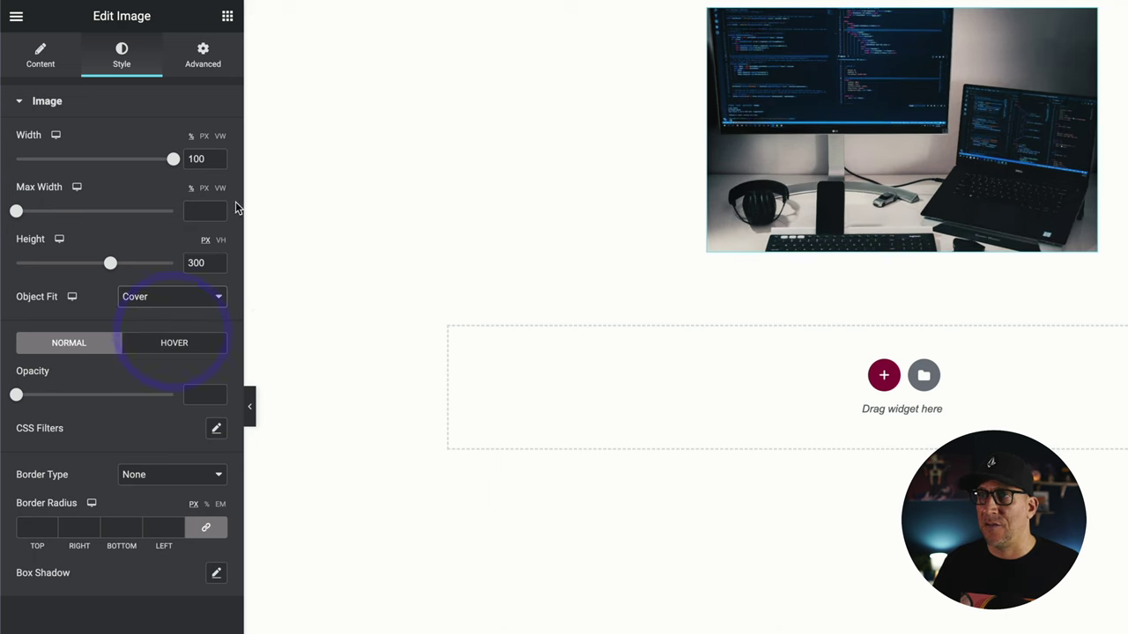
Add a Heading below the product image and link its title to the WooCommerce Product Title dynamic tag.
left_click(226, 16)
left_click_drag(180, 176, 763, 263)
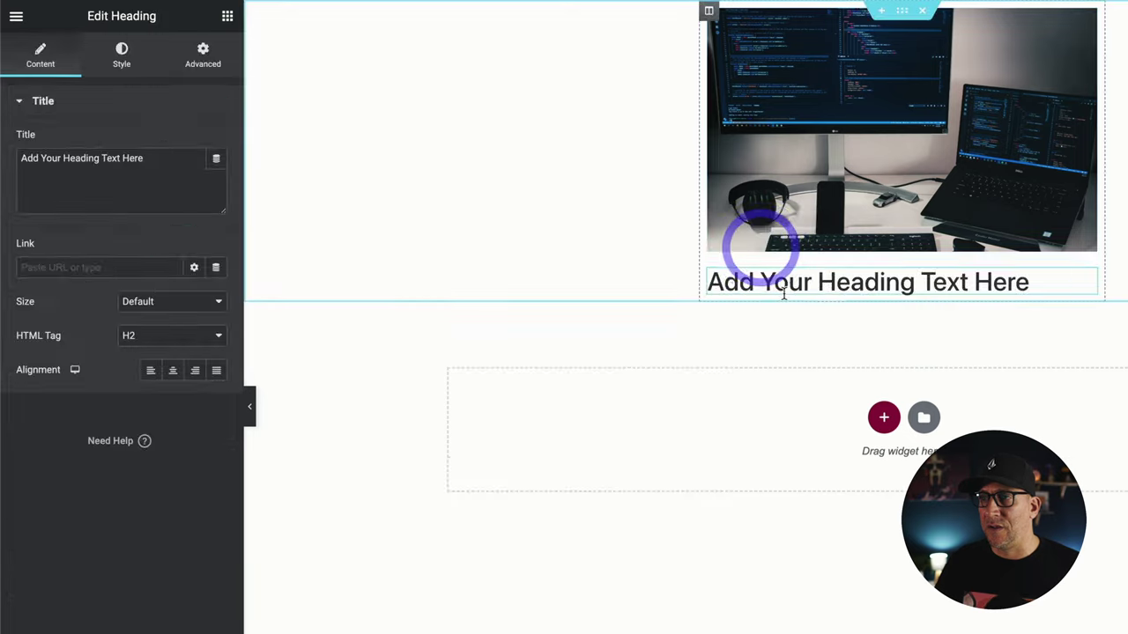
left_click(216, 159)
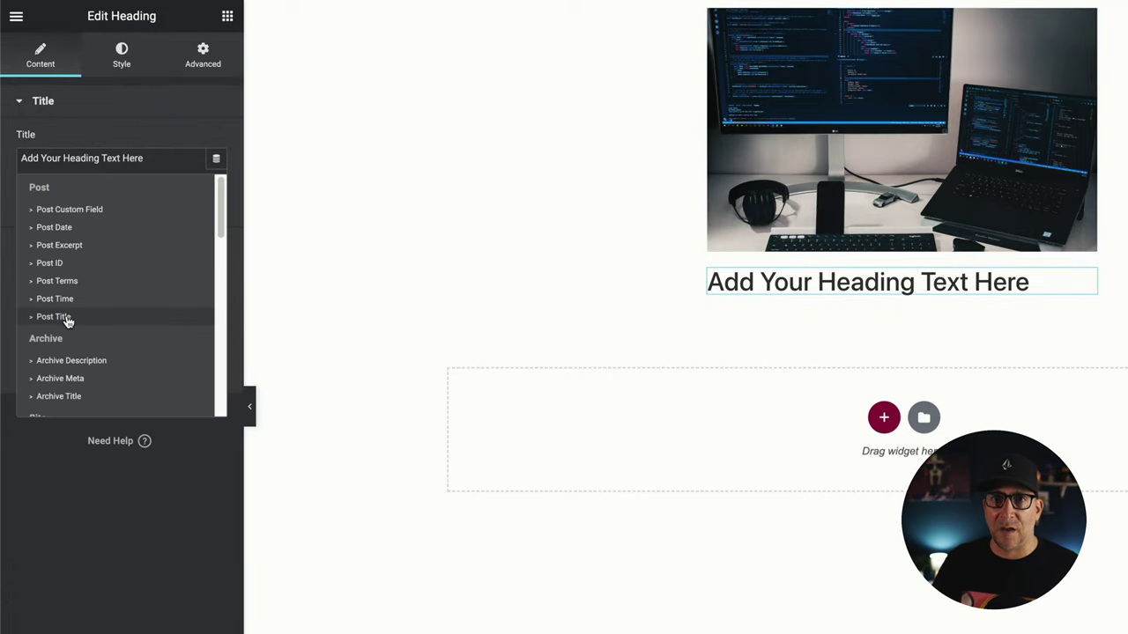
scroll(65, 326, "down", 3)
scroll(66, 330, "down", 5)
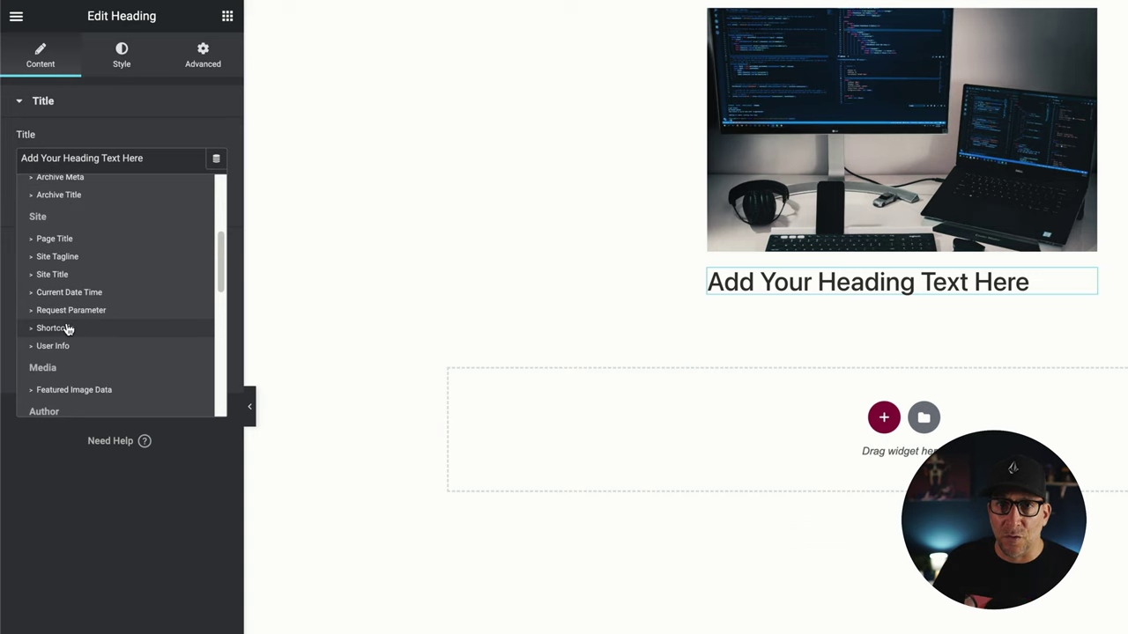
scroll(67, 326, "down", 3)
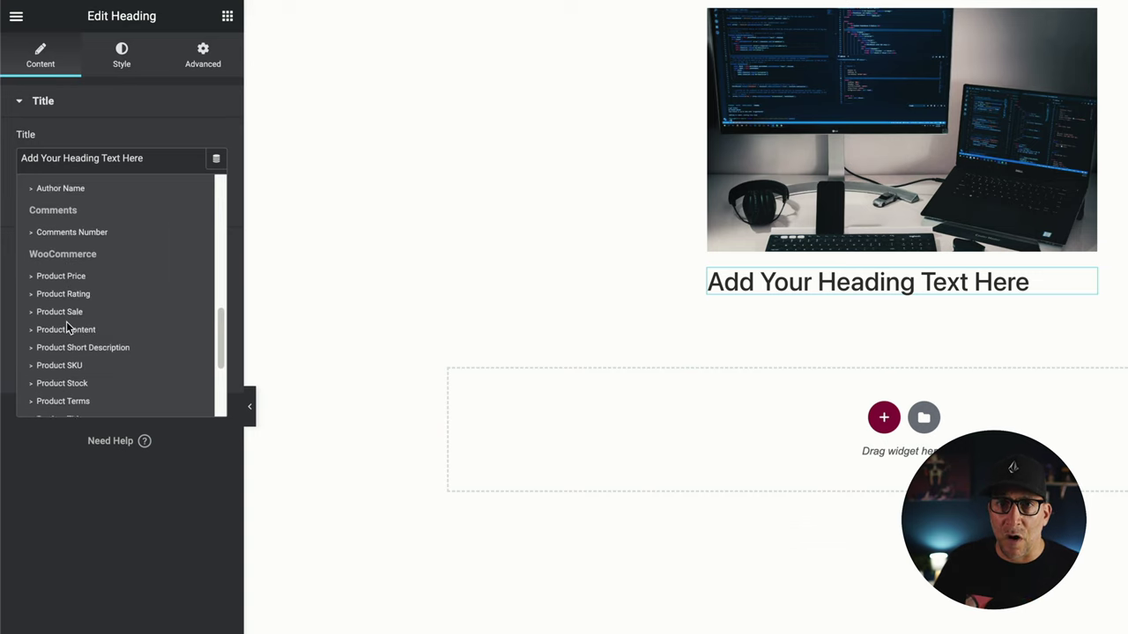
left_click(62, 390)
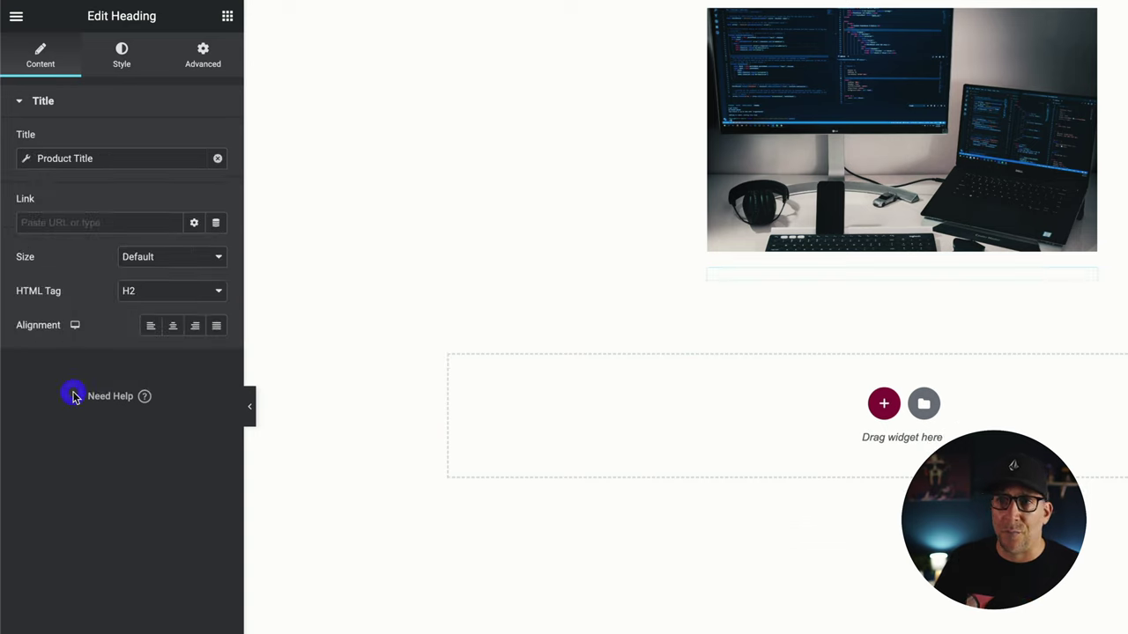
Style the product title heading with the Nightime global color and the S Title global font.
left_click(106, 47)
left_click(195, 142)
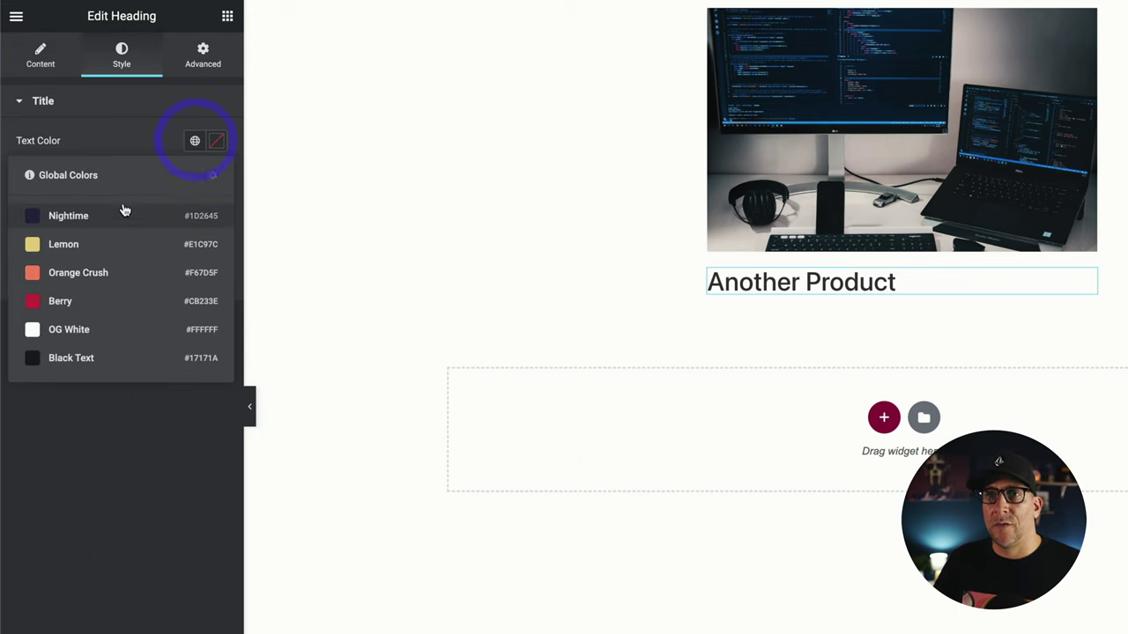
left_click(114, 212)
left_click(195, 175)
scroll(141, 344, "down", 3)
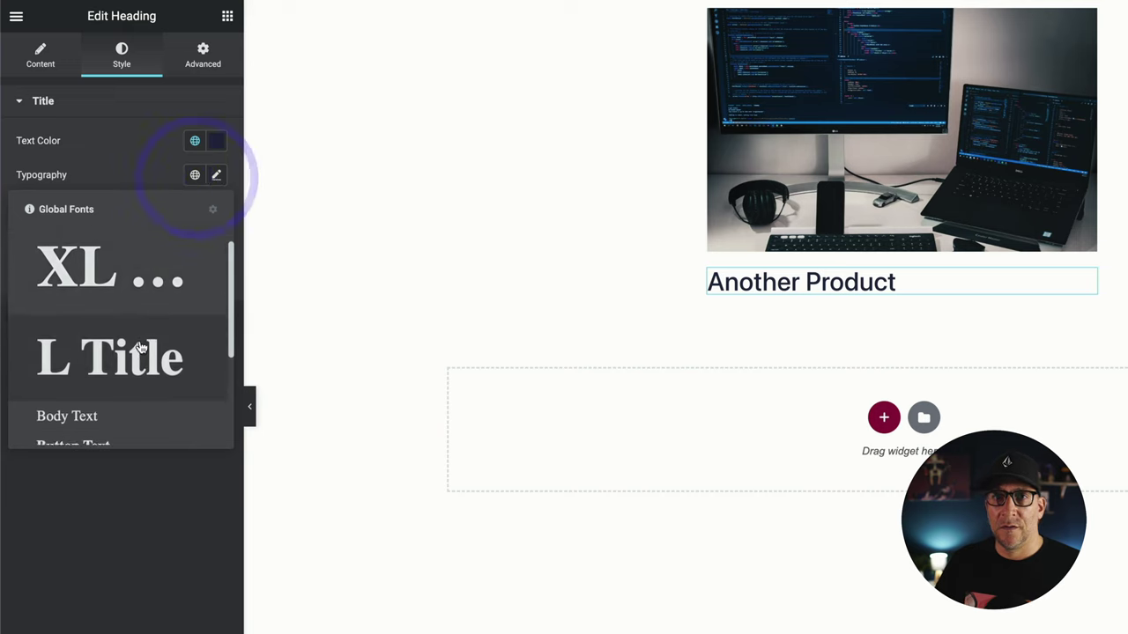
scroll(141, 345, "down", 2)
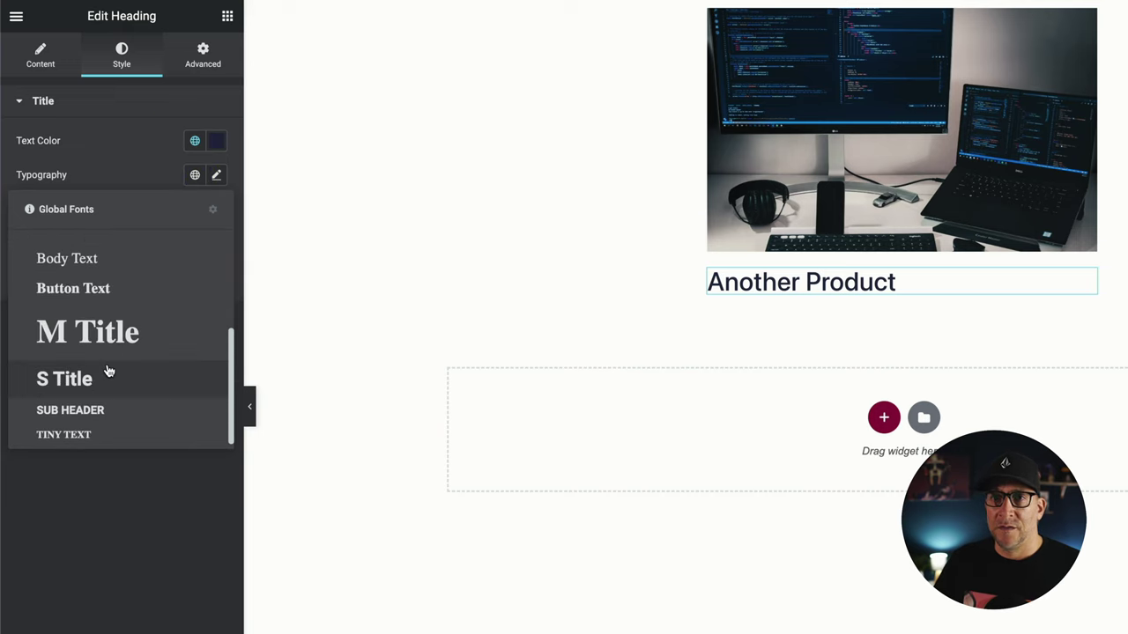
left_click(109, 370)
Add a second Heading below the product title and set its HTML tag to div.
left_click(226, 16)
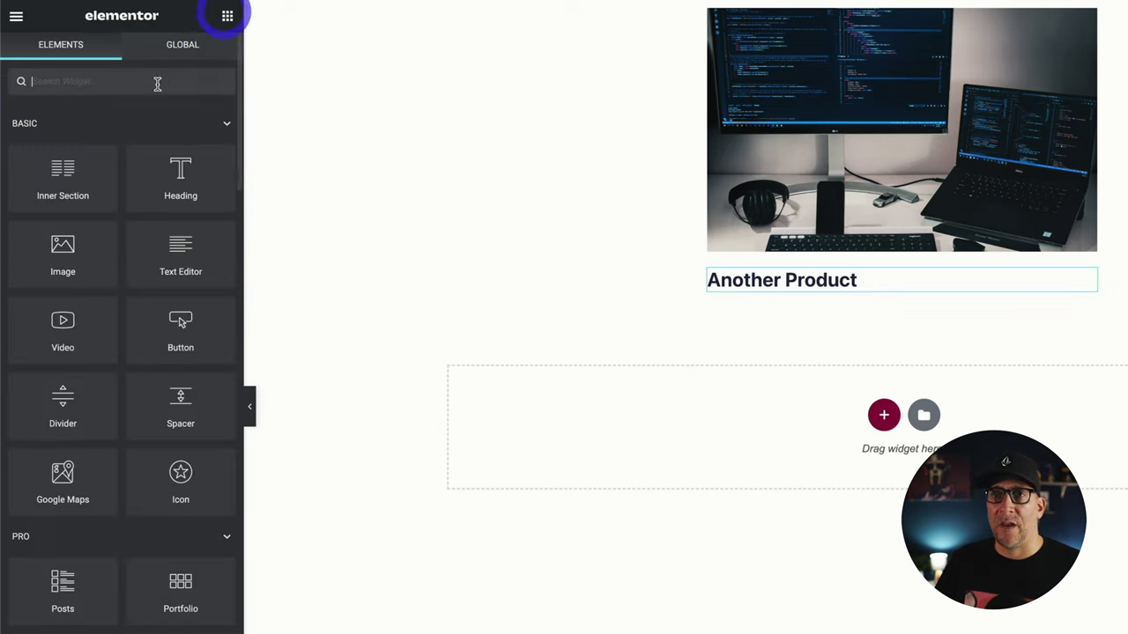
left_click_drag(181, 171, 811, 284)
left_click(1087, 310)
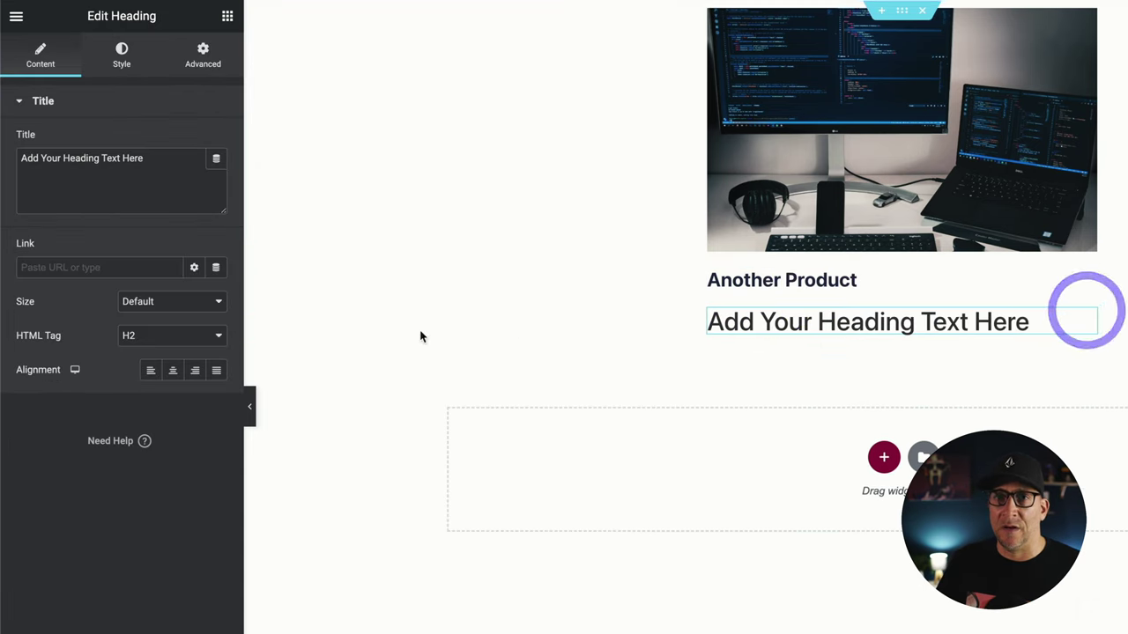
left_click_drag(80, 335, 12, 340)
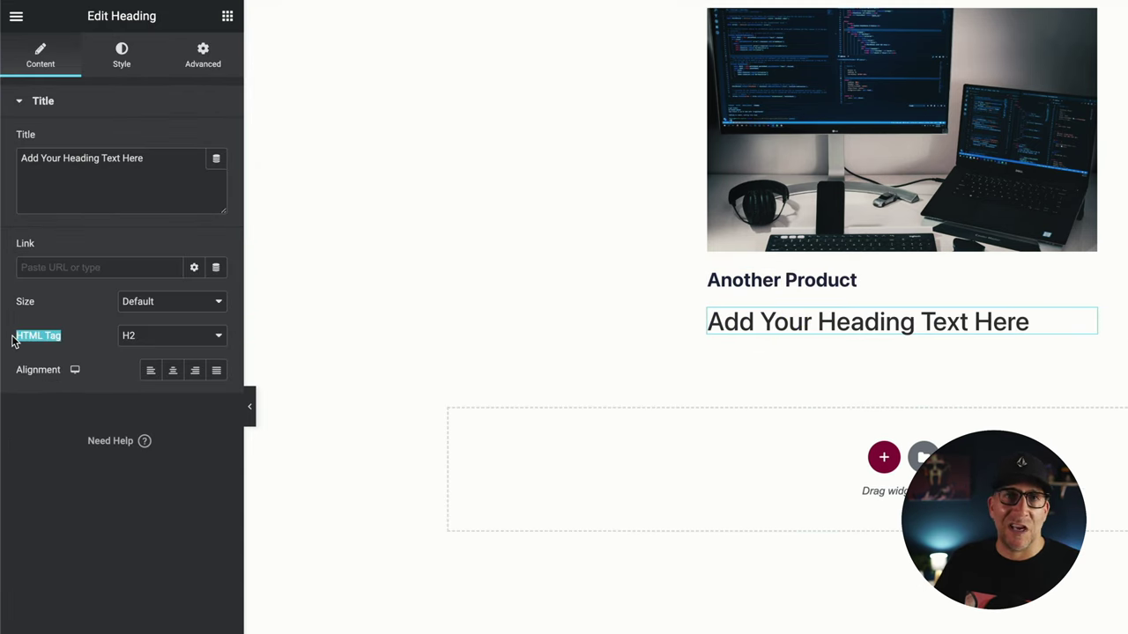
left_click(190, 342)
left_click(146, 418)
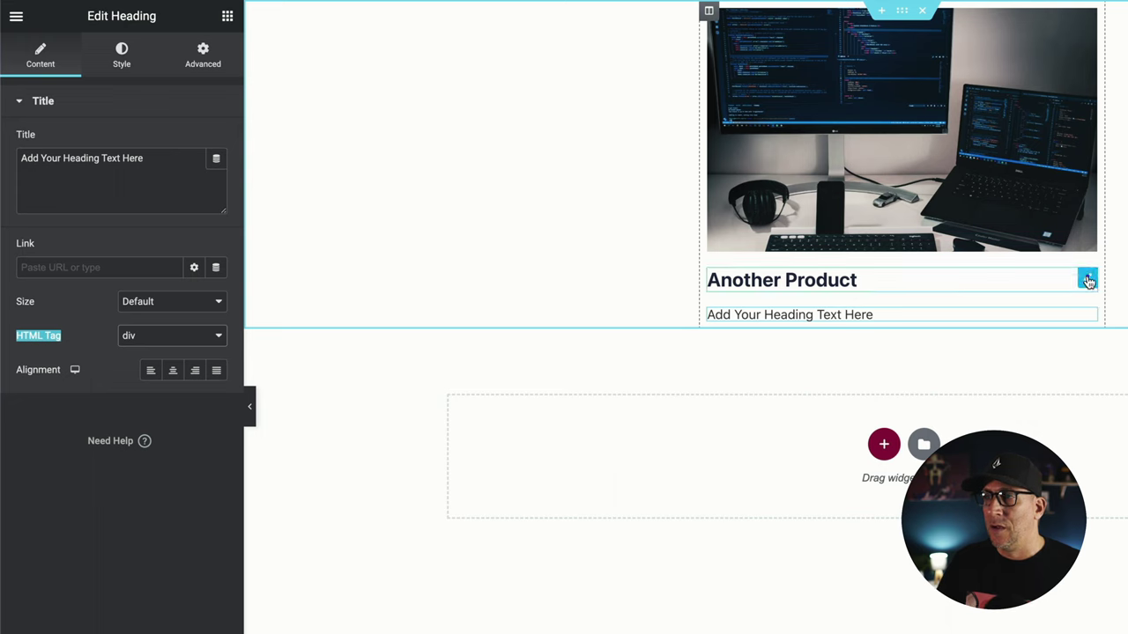
Link the second heading, below the product title, to the WooCommerce Product Price dynamic tag.
left_click(1088, 280)
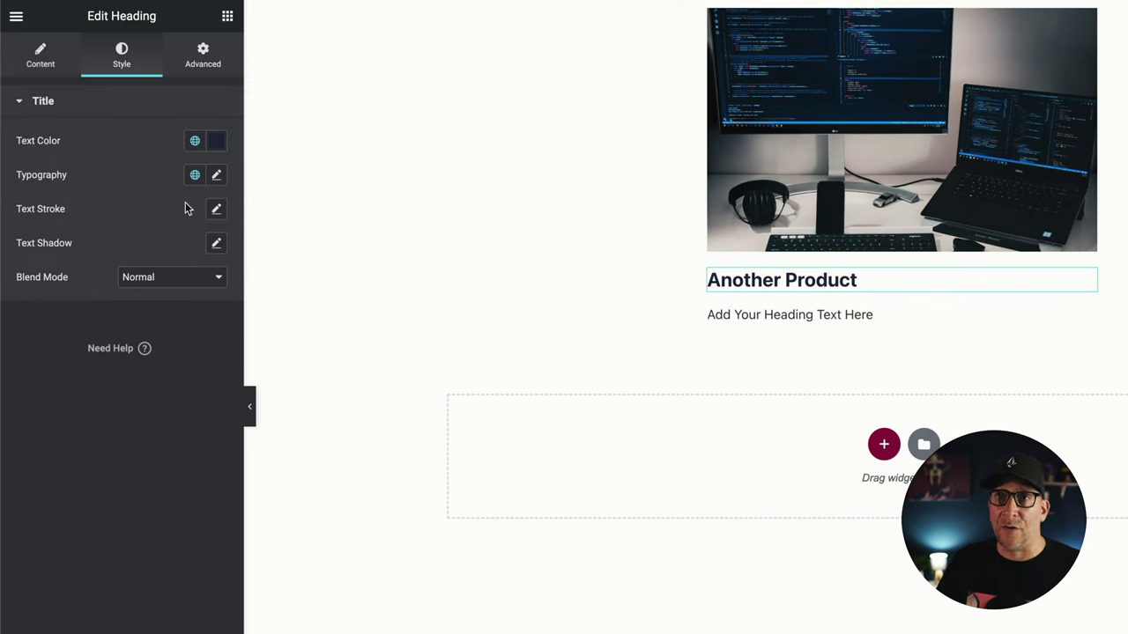
left_click(40, 60)
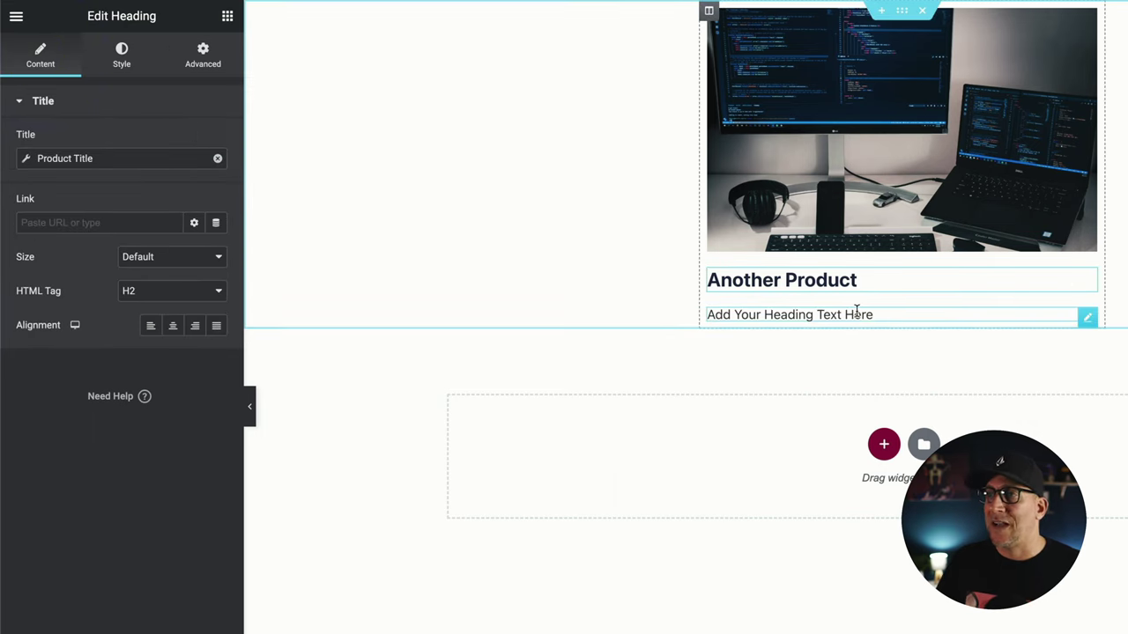
left_click(1088, 310)
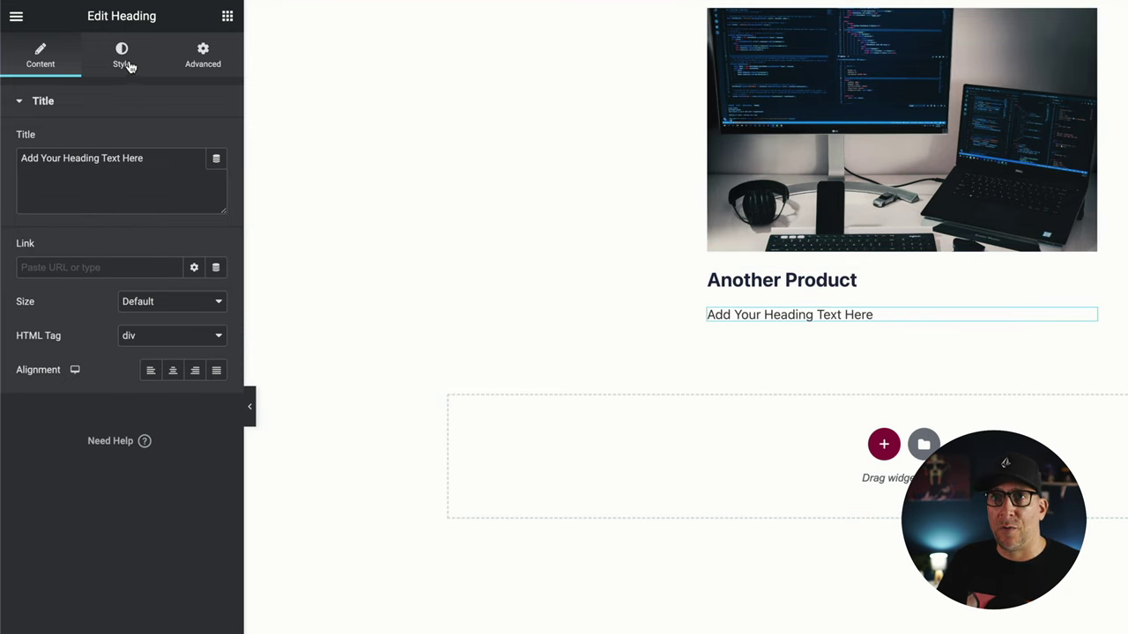
left_click(216, 162)
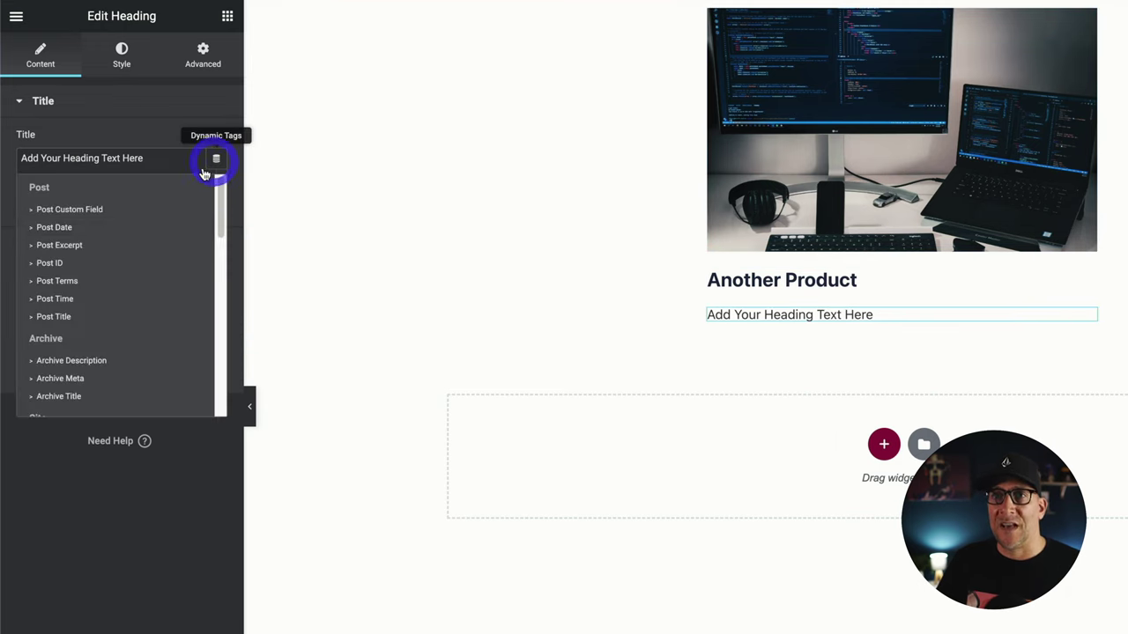
scroll(131, 257, "down", 5)
scroll(131, 257, "down", 3)
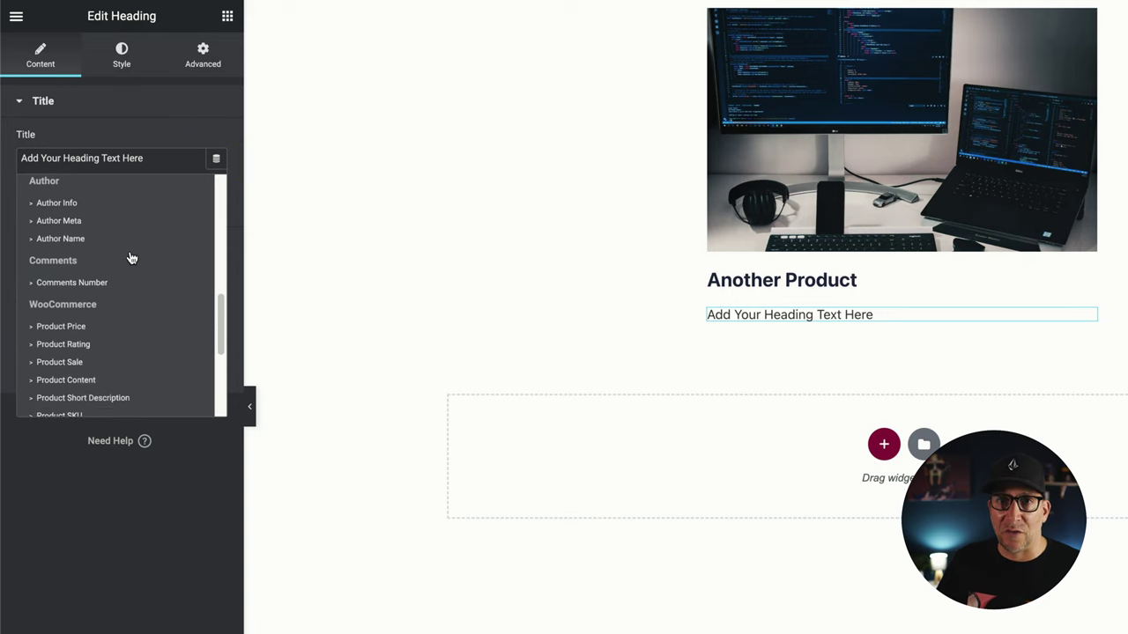
left_click(60, 279)
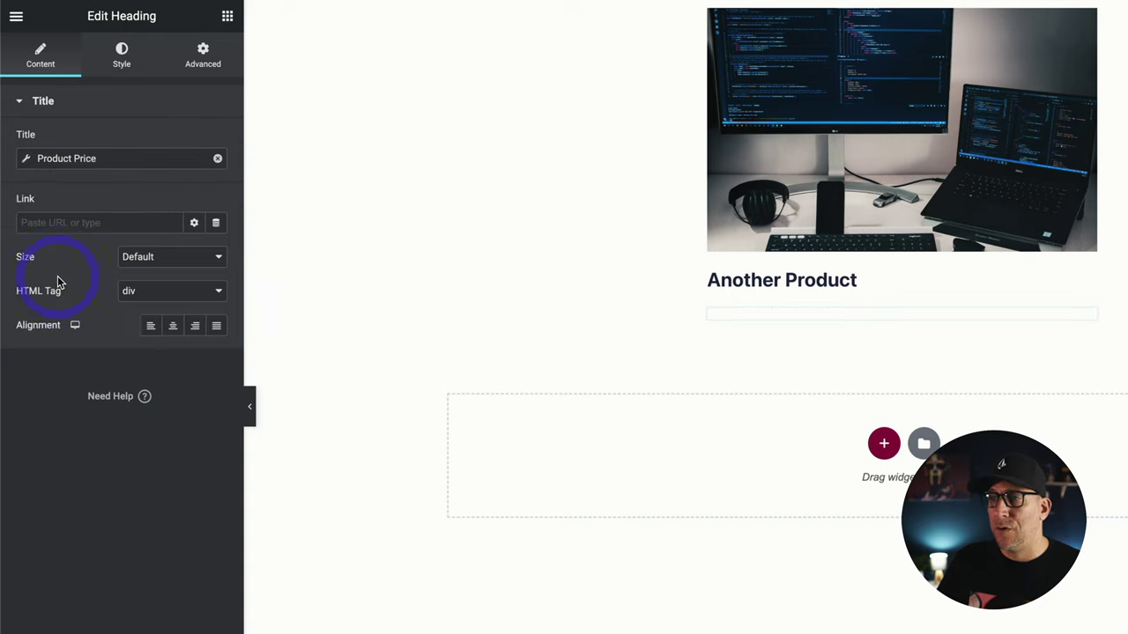
Style the product price heading with the Nightime global color and the Button Text global font.
left_click(107, 60)
left_click(195, 141)
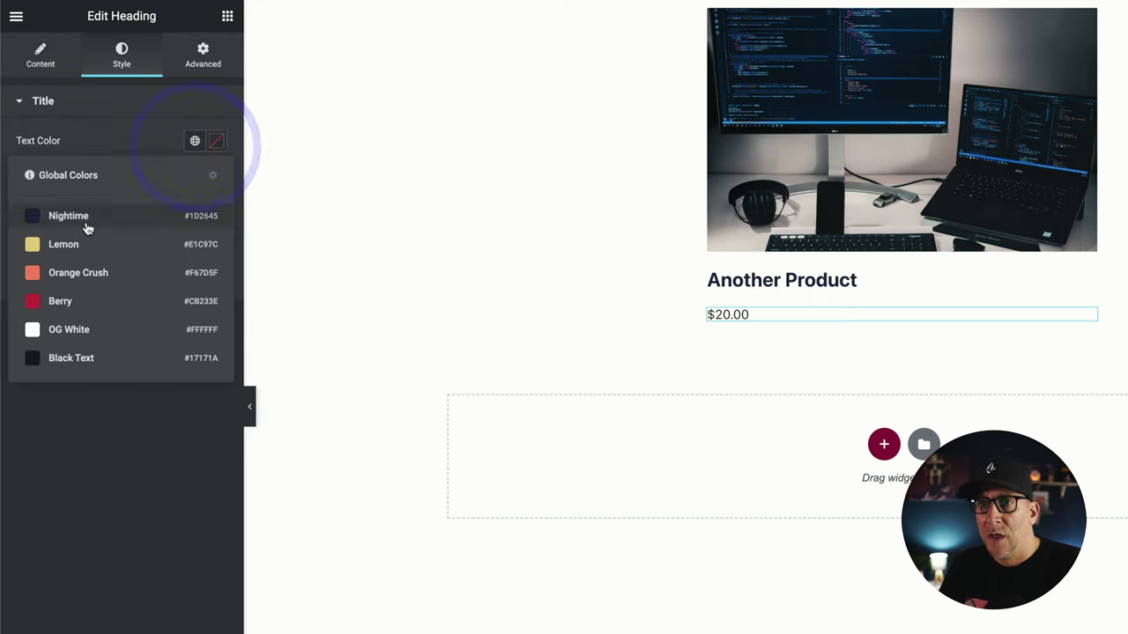
left_click(86, 220)
left_click(195, 174)
scroll(64, 311, "down", 3)
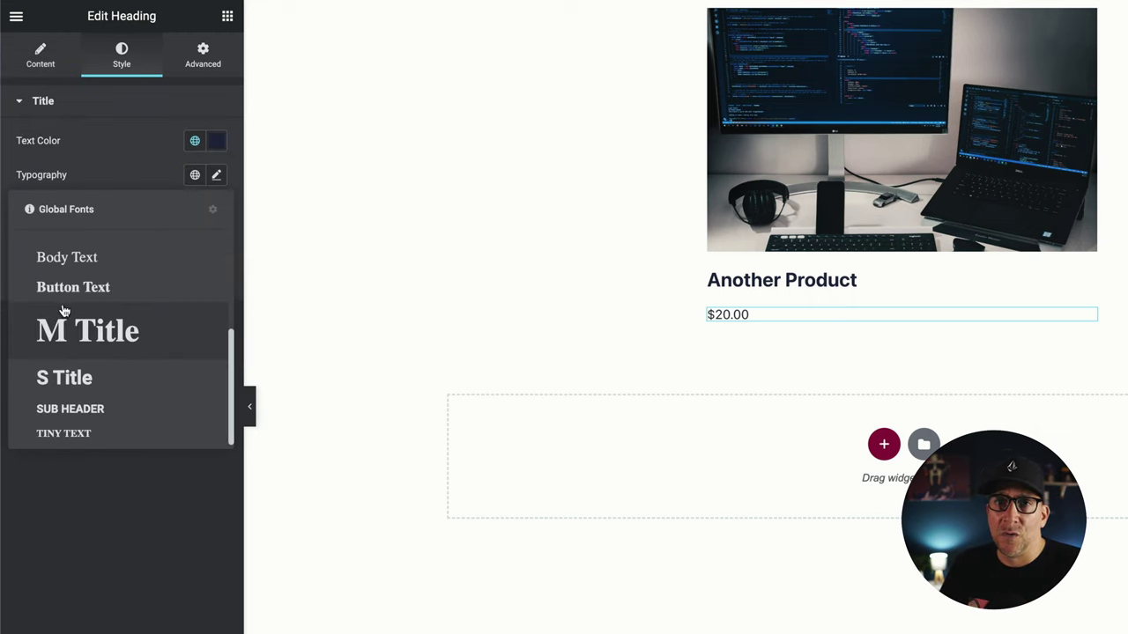
left_click(88, 291)
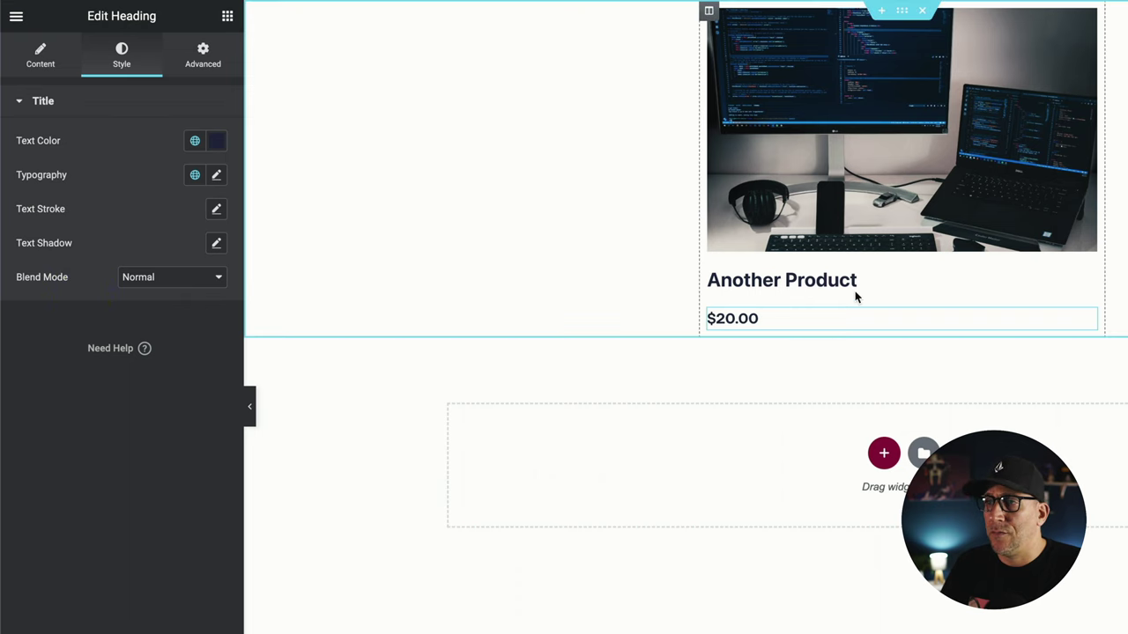
Set the widgets space of the column holding the product content to 0 px.
left_click(707, 13)
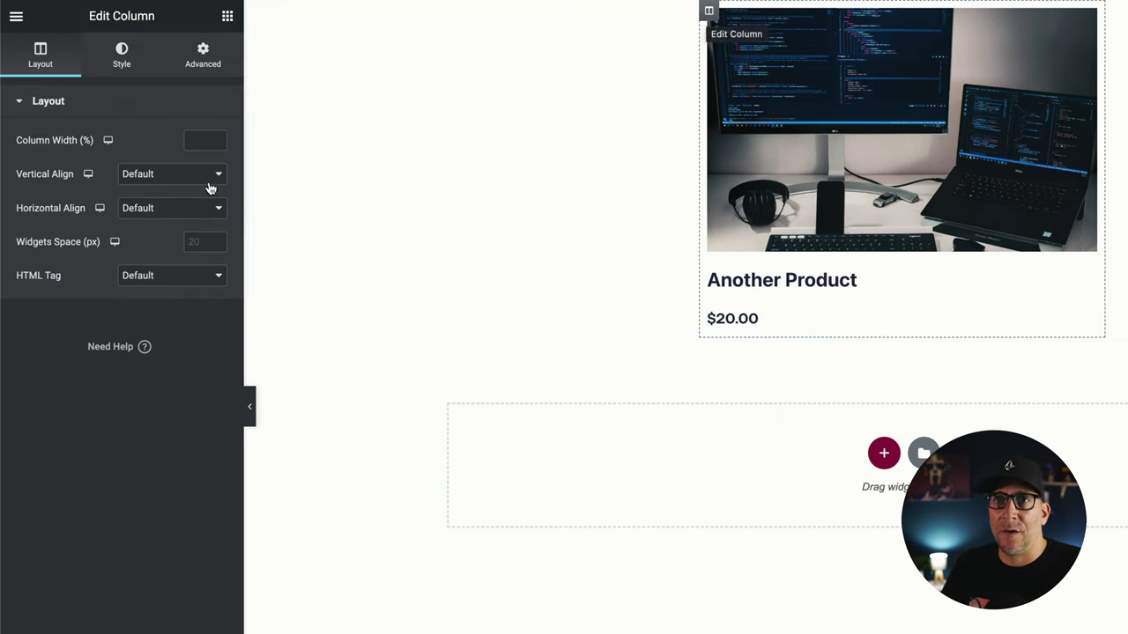
left_click(215, 240)
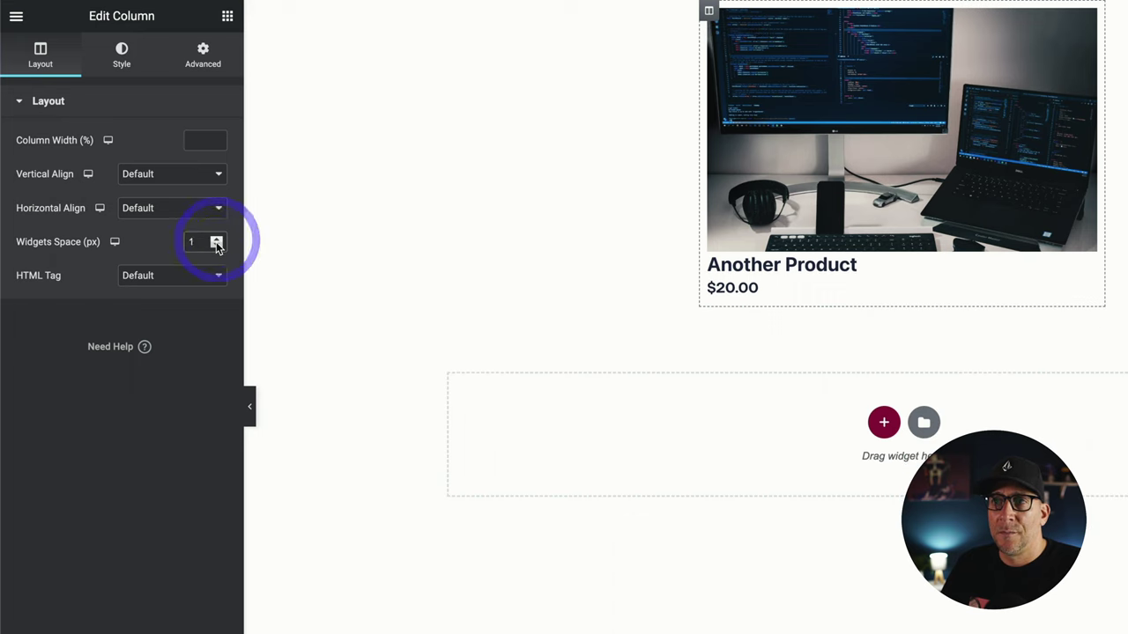
left_click(215, 245)
Unlink the product image's padding values and set its bottom padding to 12 px.
left_click(1001, 168)
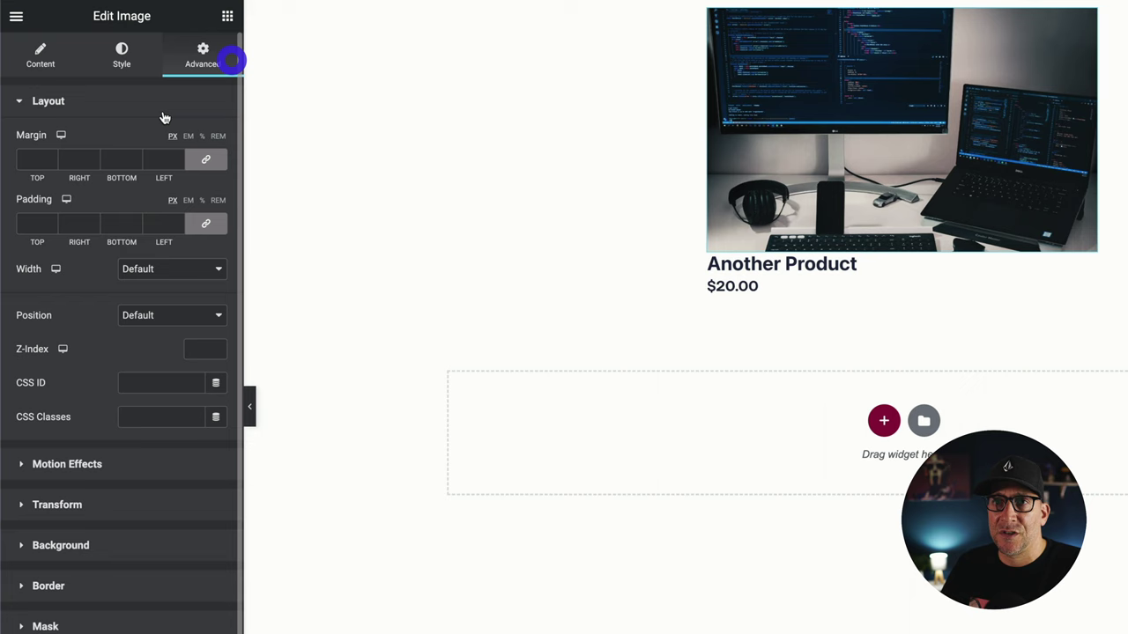
left_click(205, 223)
left_click(133, 223)
type("15")
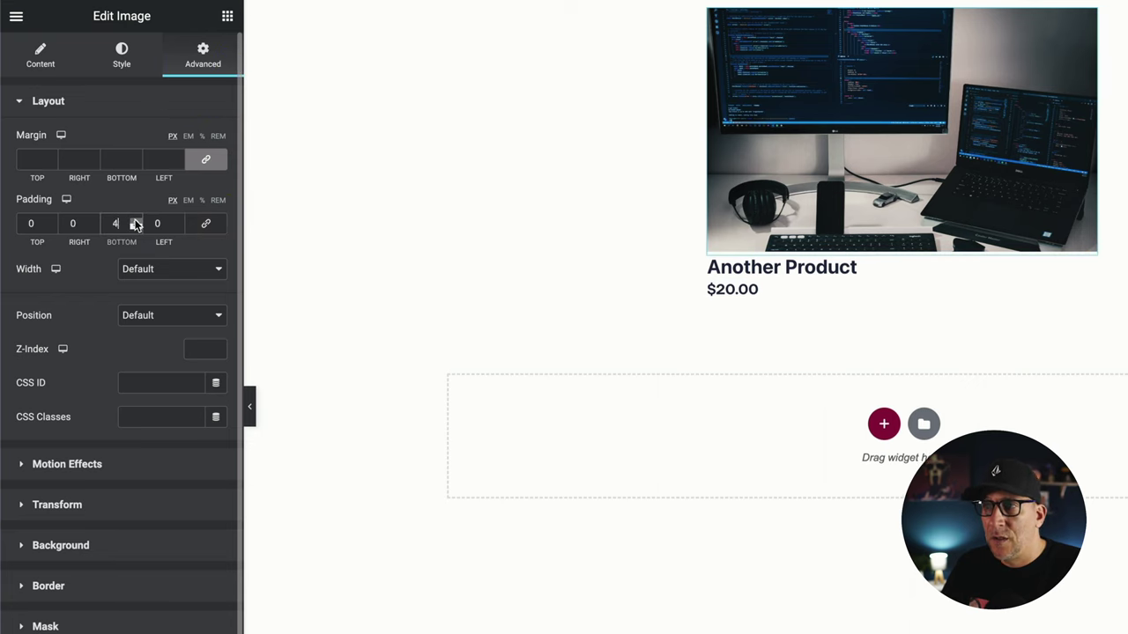
left_click(135, 227)
left_click(135, 226)
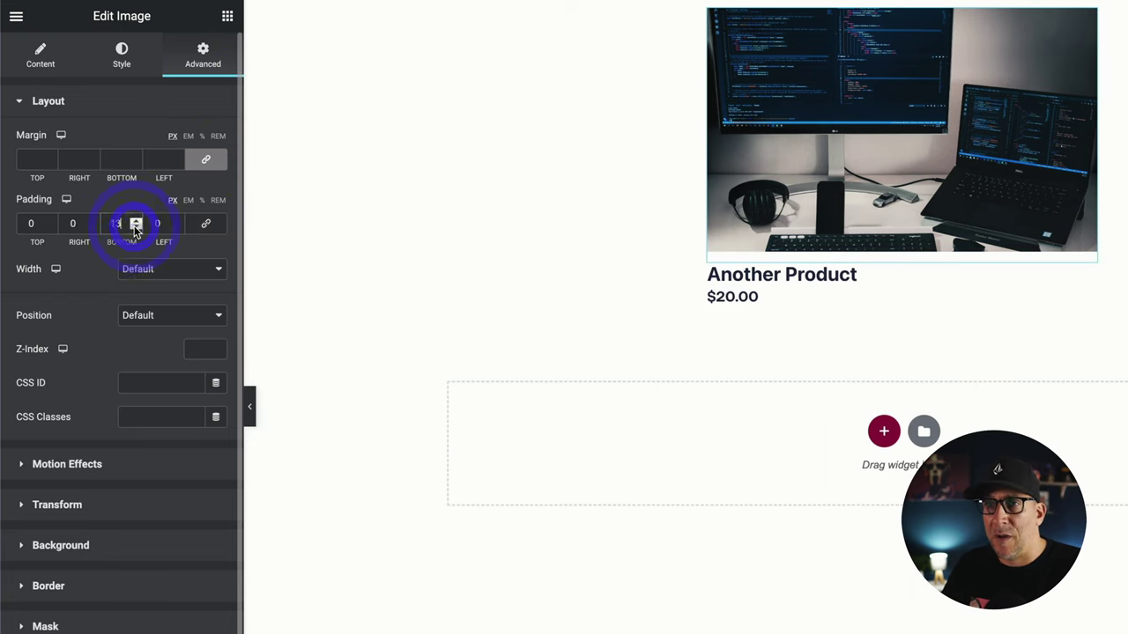
left_click(135, 227)
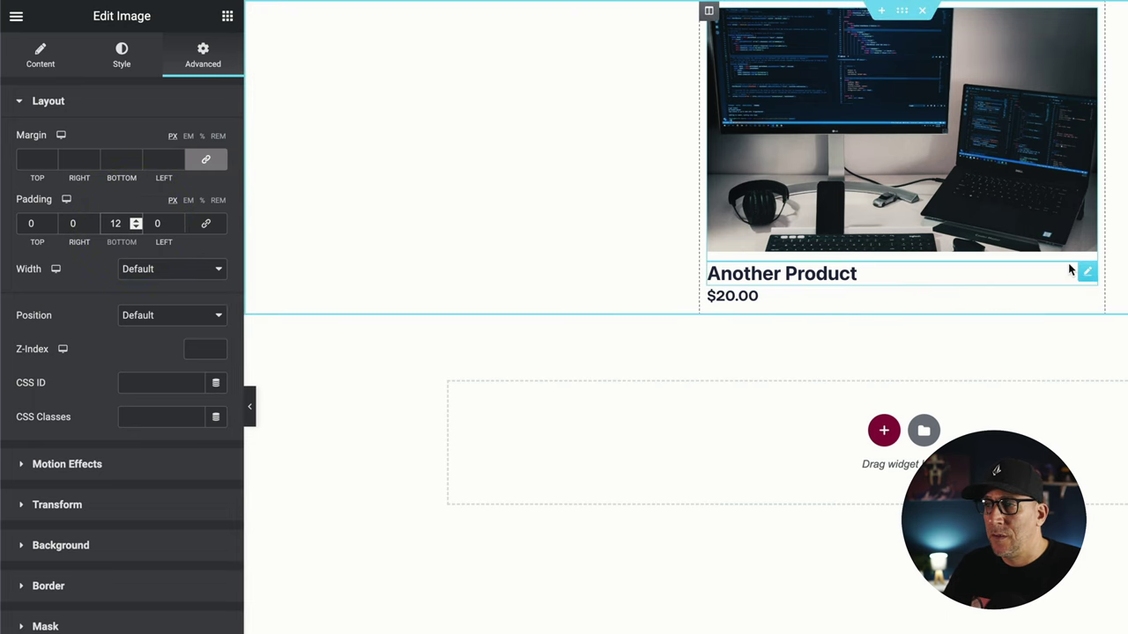
Unlink the product title heading's padding values and set its bottom padding to 6 px.
left_click(1071, 269)
left_click(194, 46)
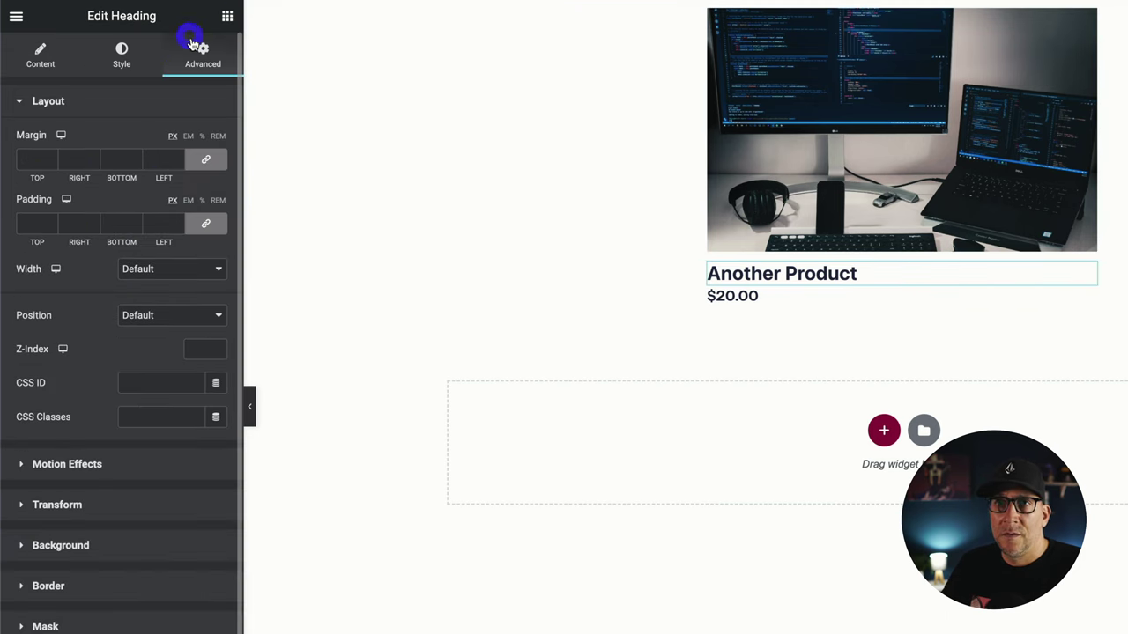
left_click(207, 227)
left_click(134, 221)
left_click(134, 222)
left_click(133, 221)
left_click(134, 221)
left_click(134, 221)
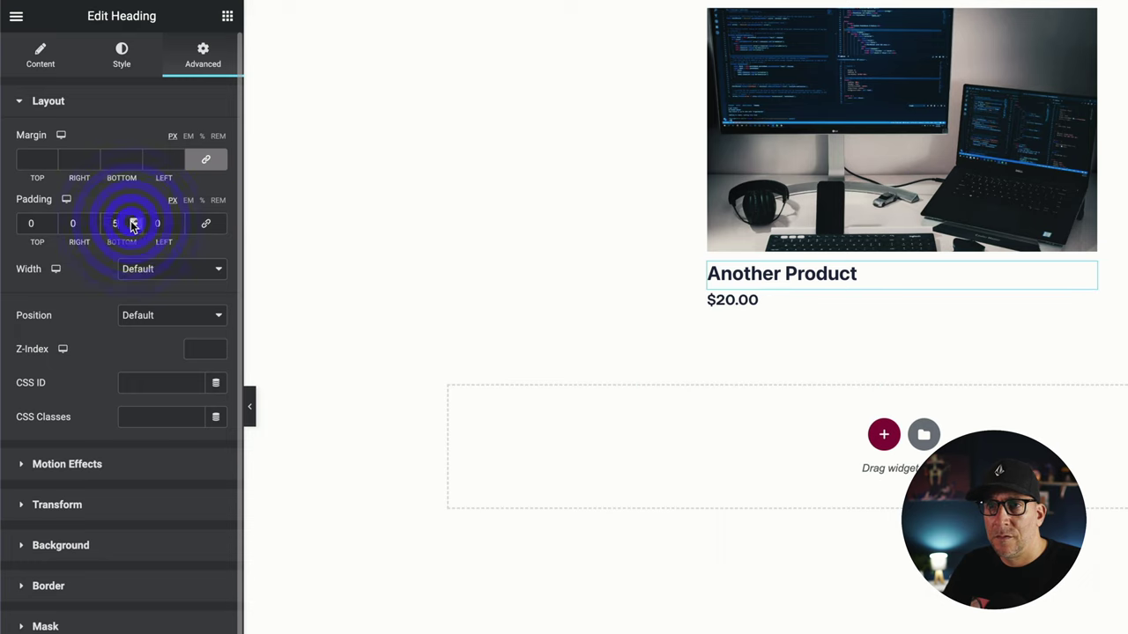
left_click(134, 221)
Add a Custom Add To Cart widget below the product price.
left_click(228, 16)
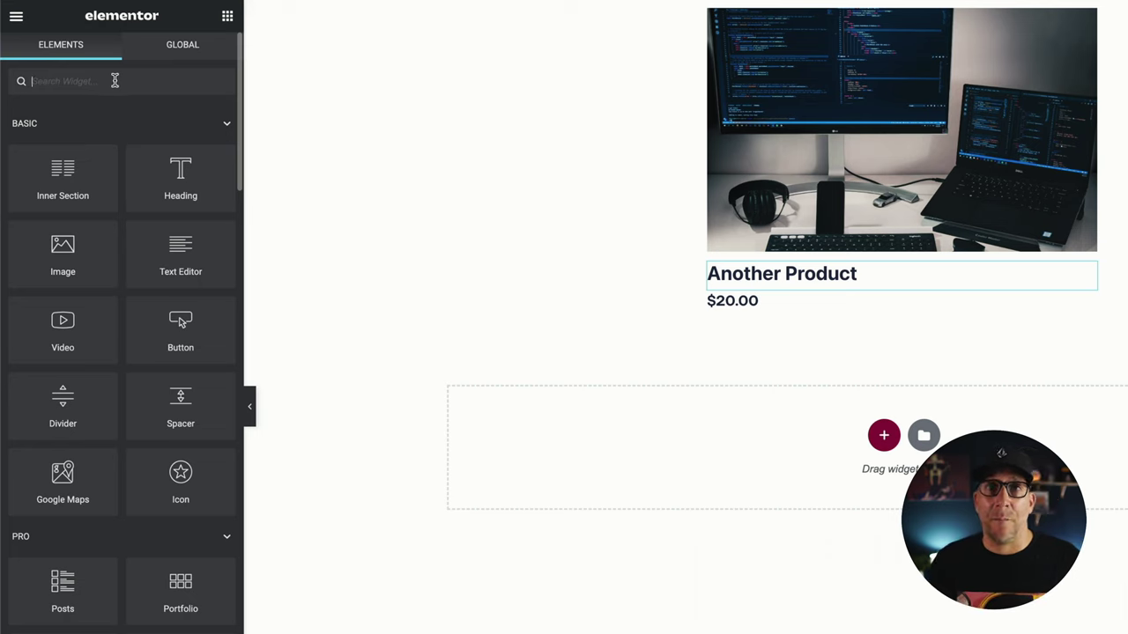
scroll(177, 408, "down", 20)
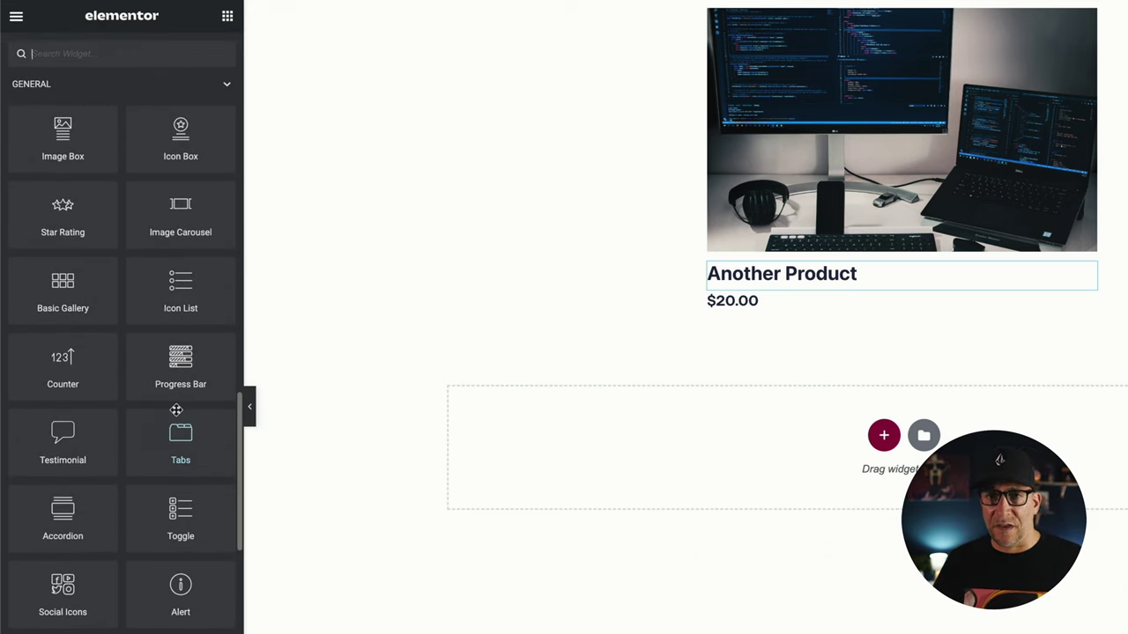
scroll(174, 409, "down", 8)
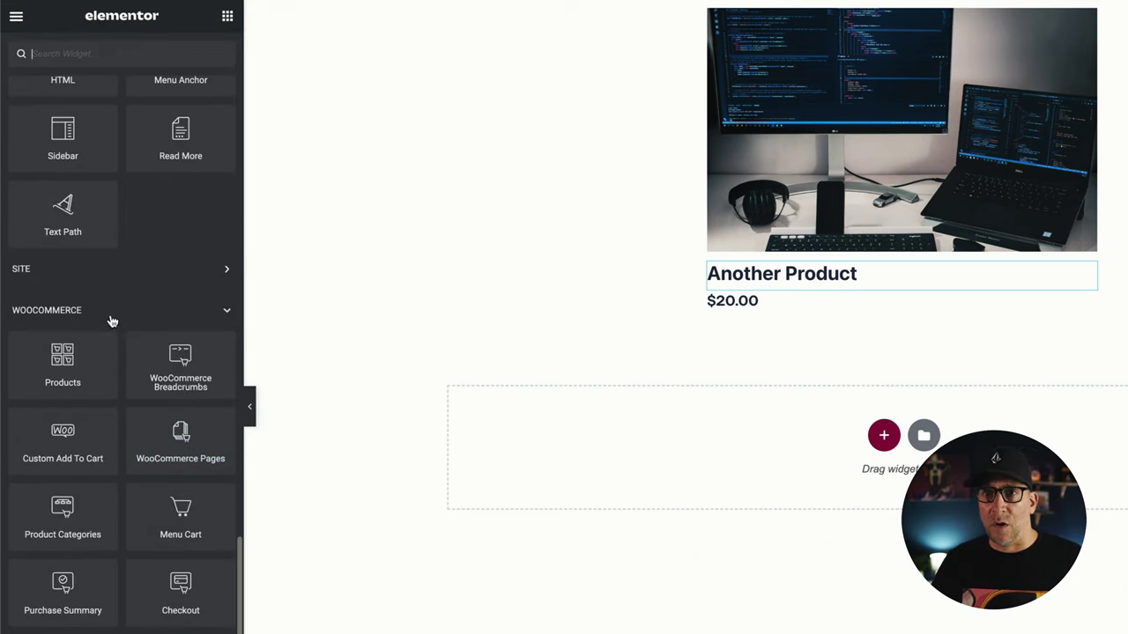
scroll(113, 330, "down", 1)
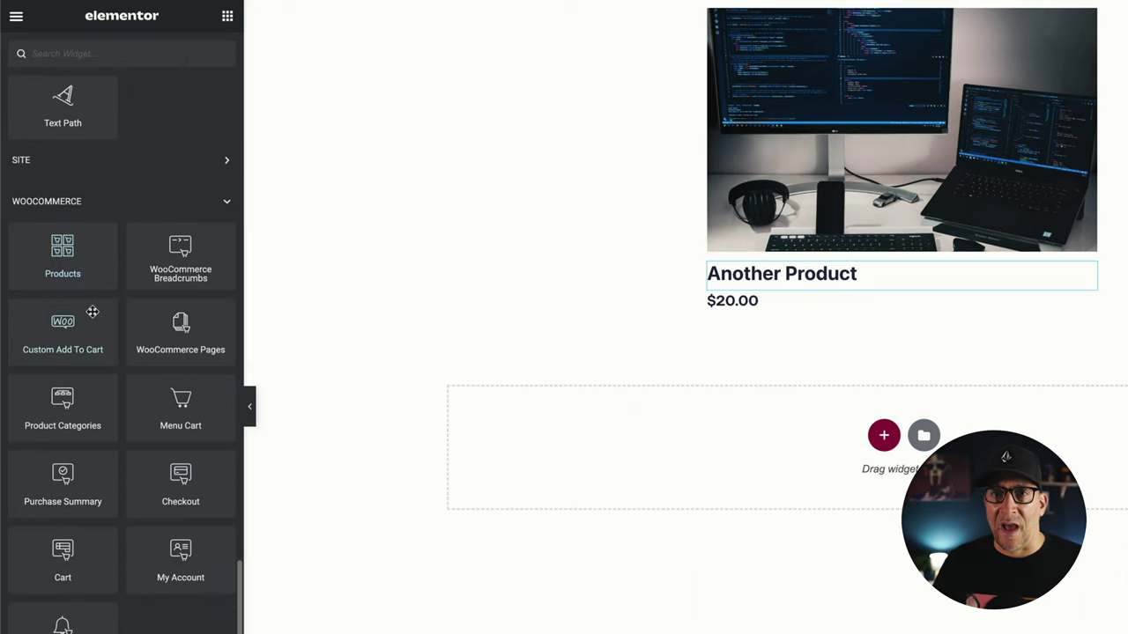
left_click_drag(92, 312, 780, 310)
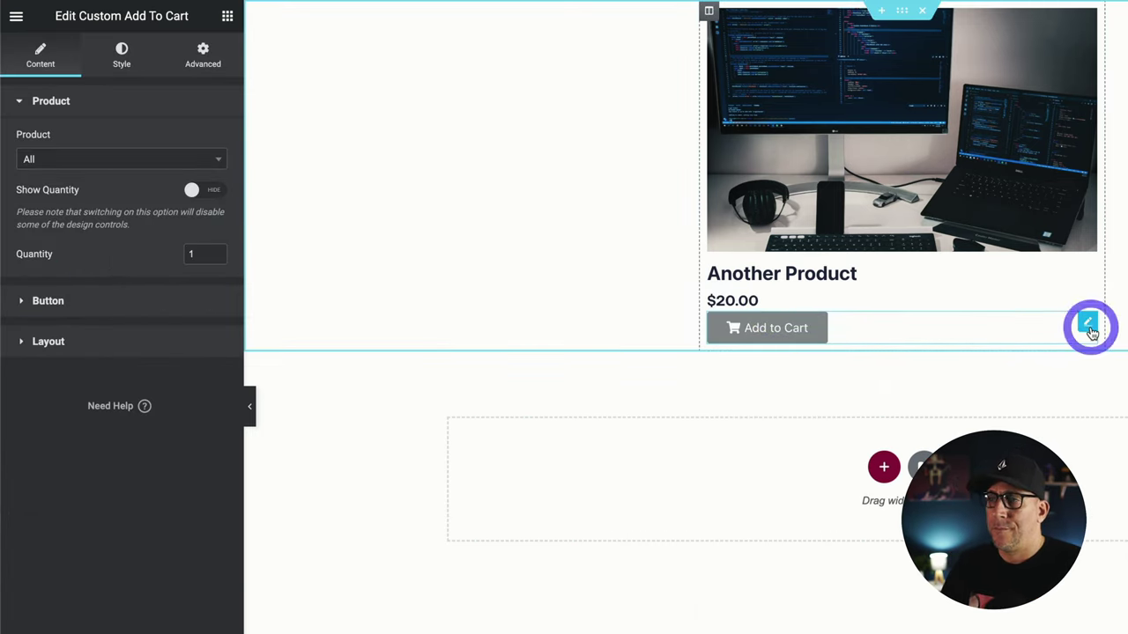
Style the Add to Cart button with the Button Text global font, OG White text color and Nightime background color.
left_click(1089, 328)
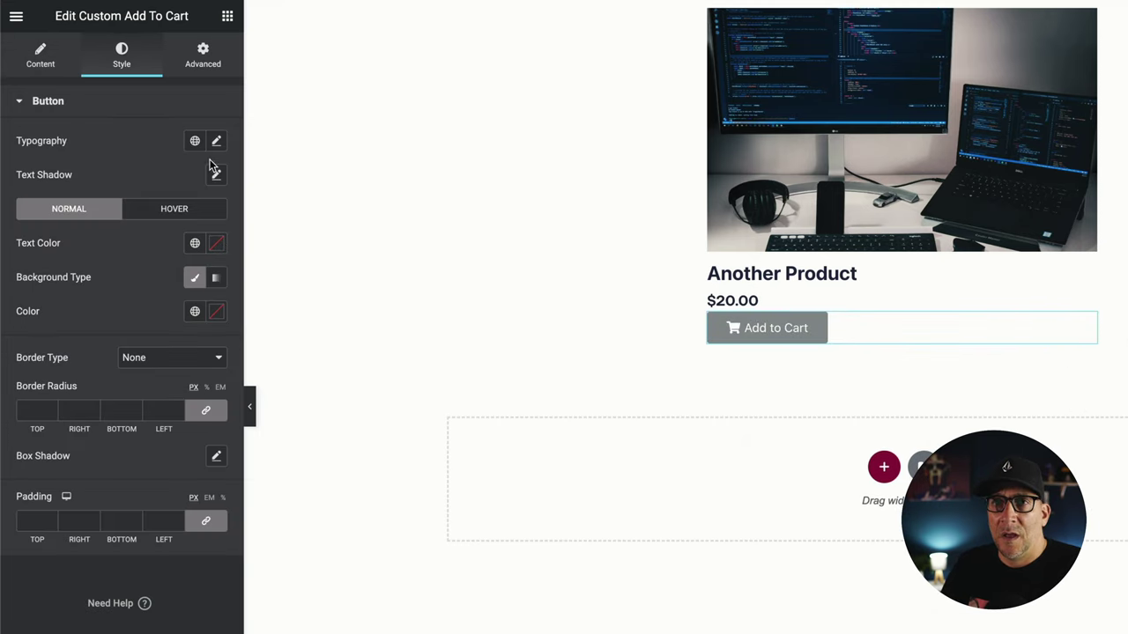
left_click(195, 143)
scroll(115, 300, "down", 3)
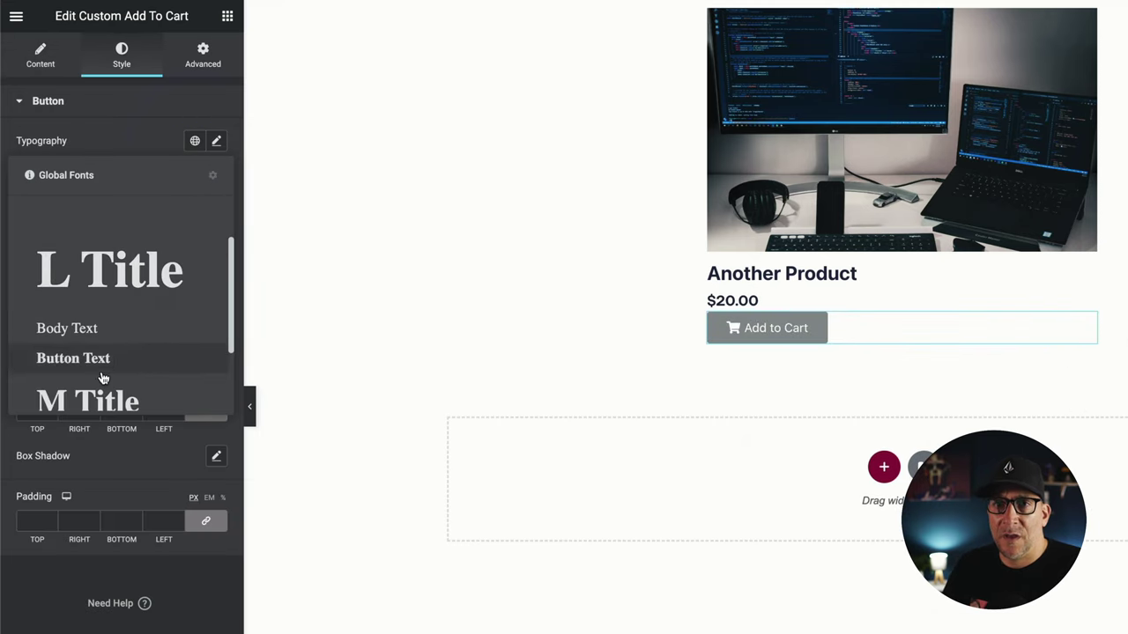
left_click(104, 359)
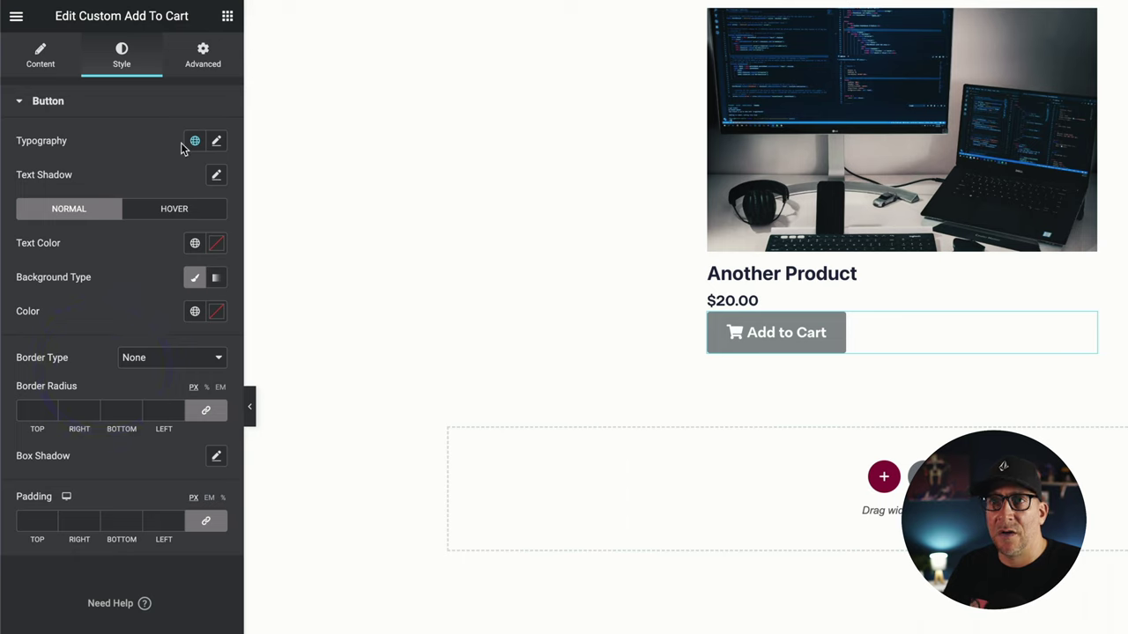
left_click(194, 245)
left_click(87, 436)
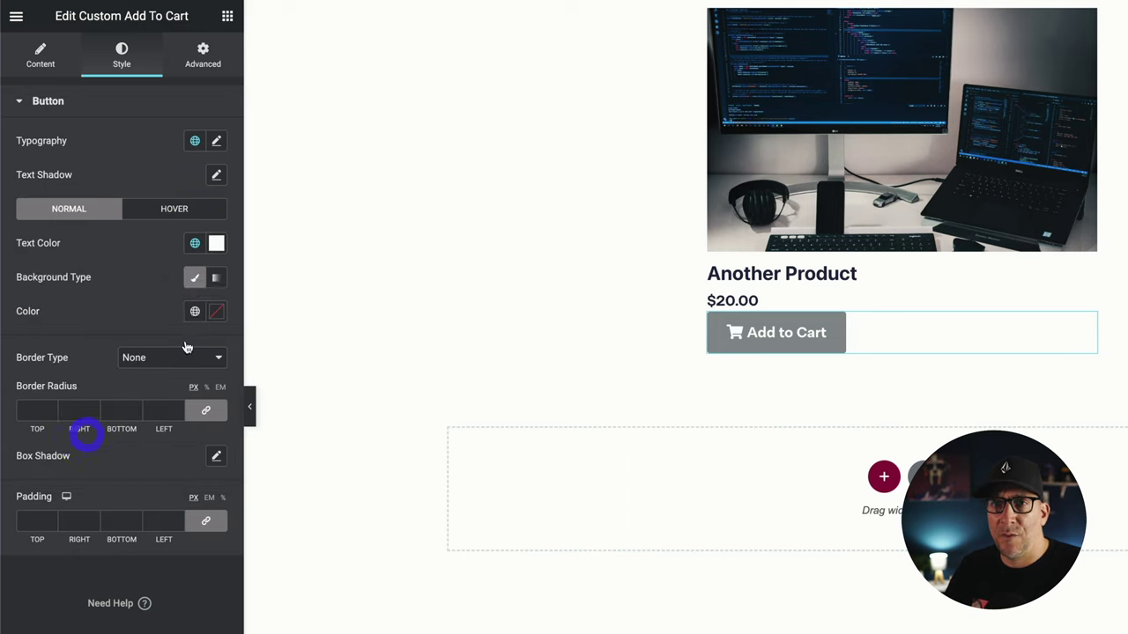
left_click(195, 314)
left_click(138, 386)
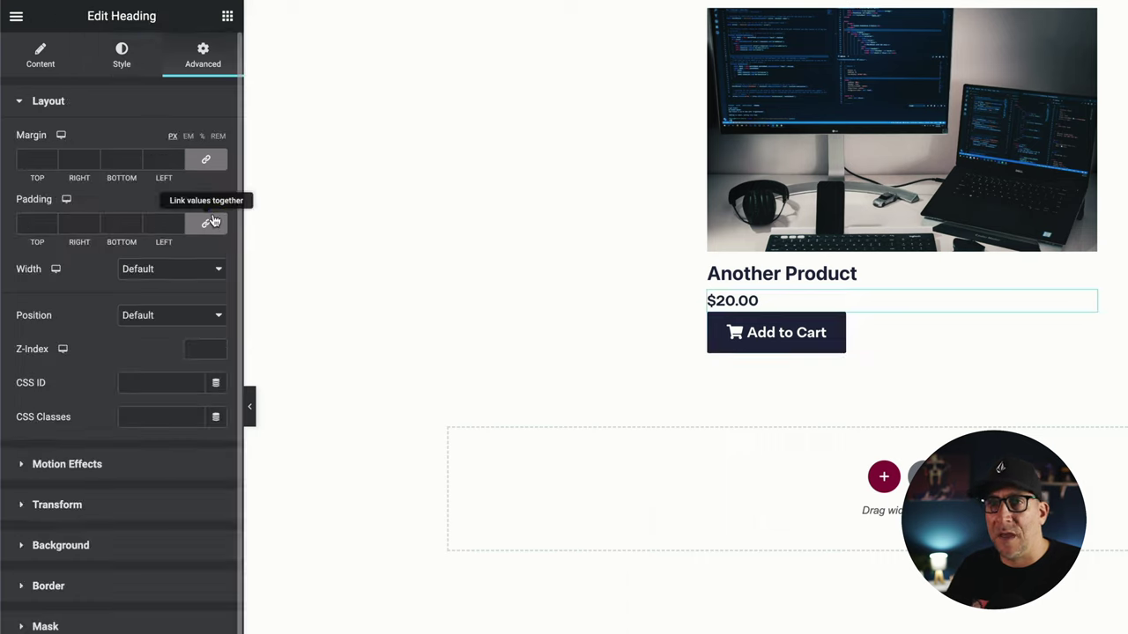
Set the product price heading's bottom padding to 12 px with unlinked values and save the Woo Grid listing item.
left_click(205, 223)
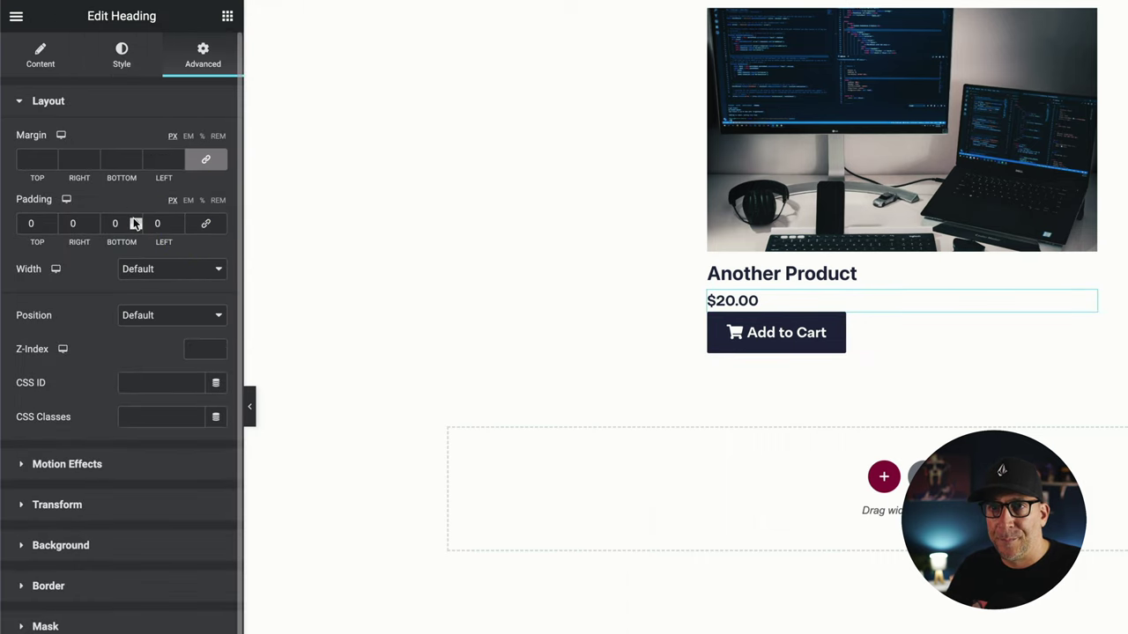
scroll(136, 224, "up", 15)
left_click(136, 223)
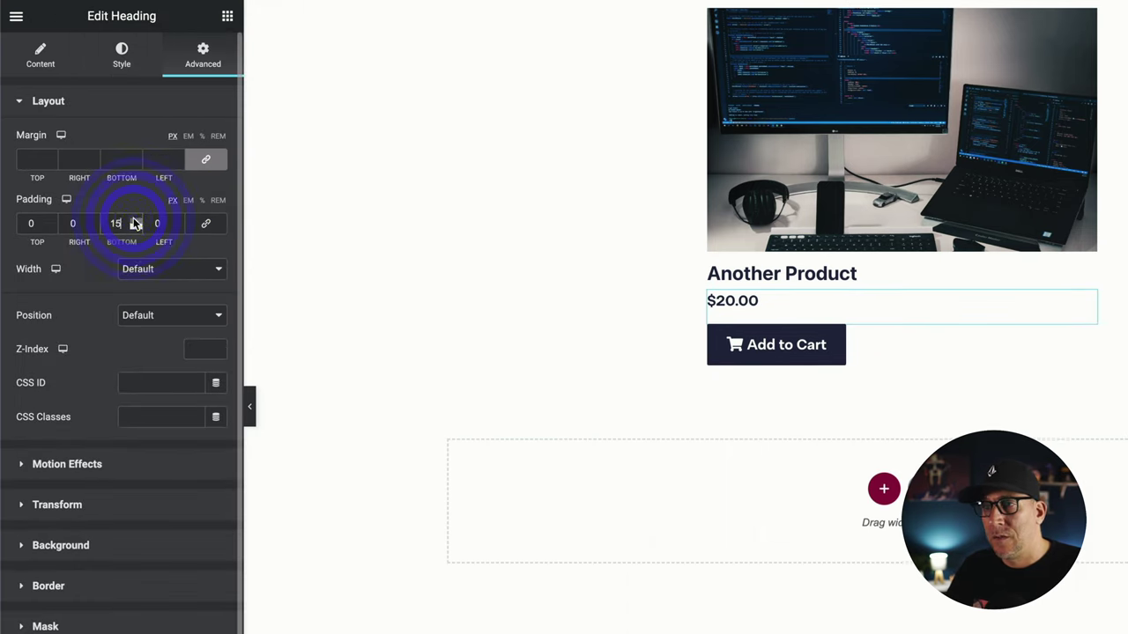
scroll(135, 224, "down", 3)
left_click(132, 622)
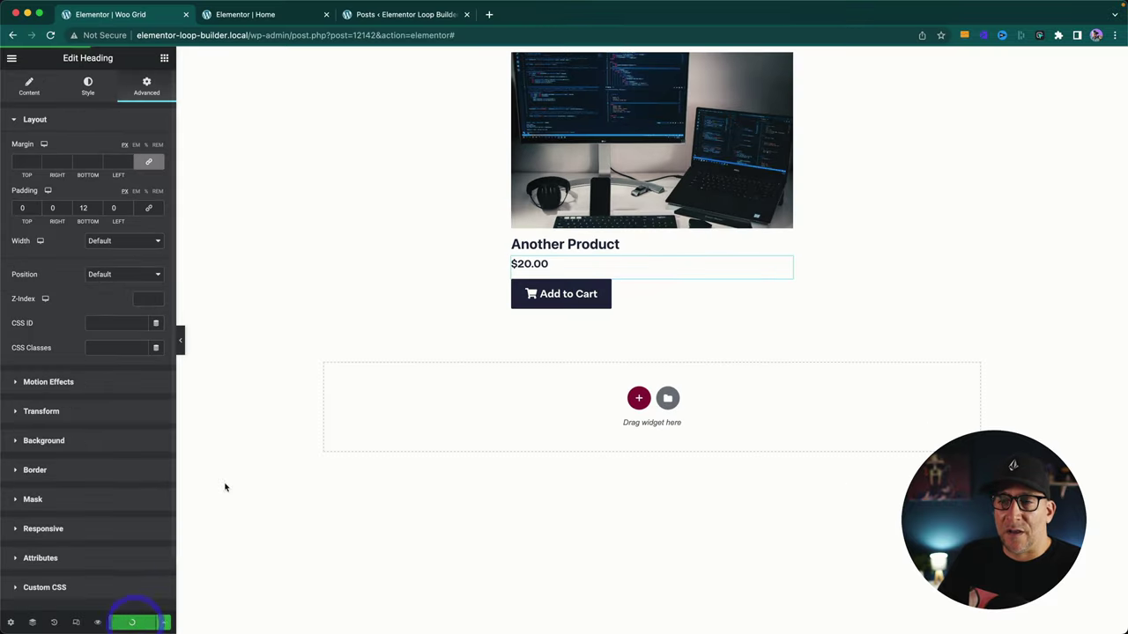
Switch to the Home page editor and add a Listing Grid widget below the Shop Now heading.
left_click(265, 14)
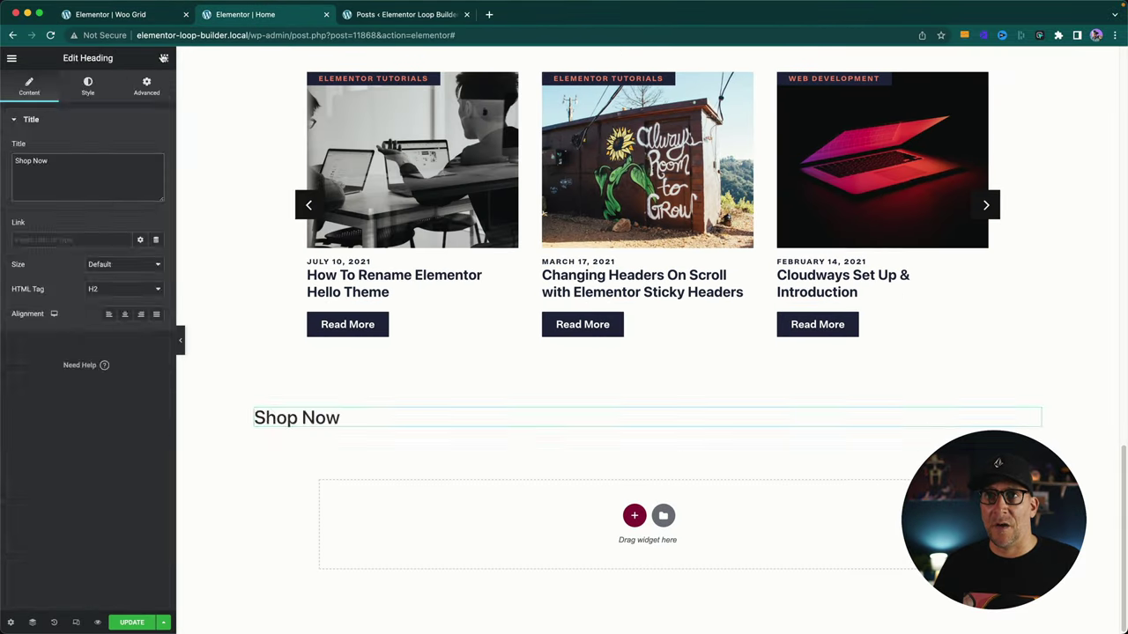
left_click(163, 57)
scroll(84, 374, "down", 15)
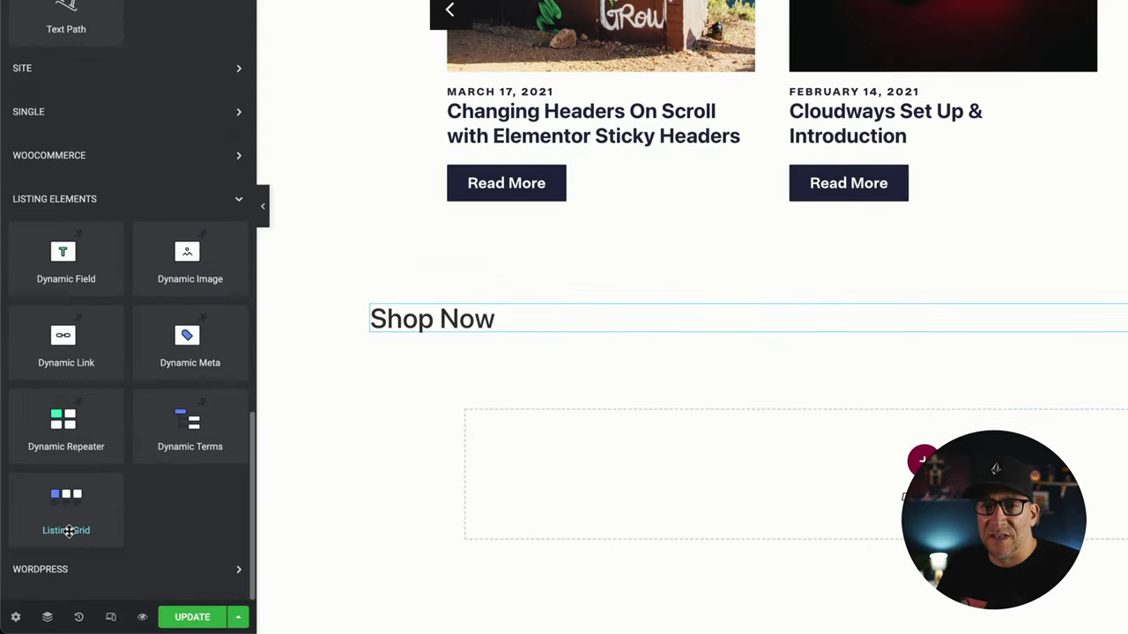
left_click_drag(69, 530, 407, 344)
Choose Woo Grid as the listing for the new Listing Grid.
left_click(158, 137)
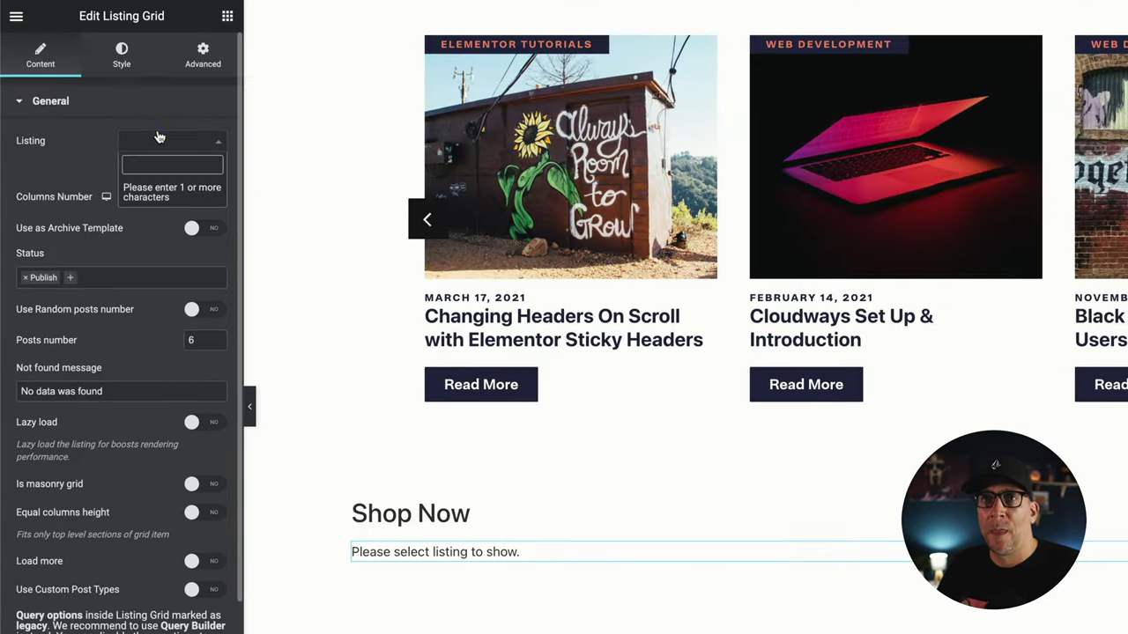
type("Woo")
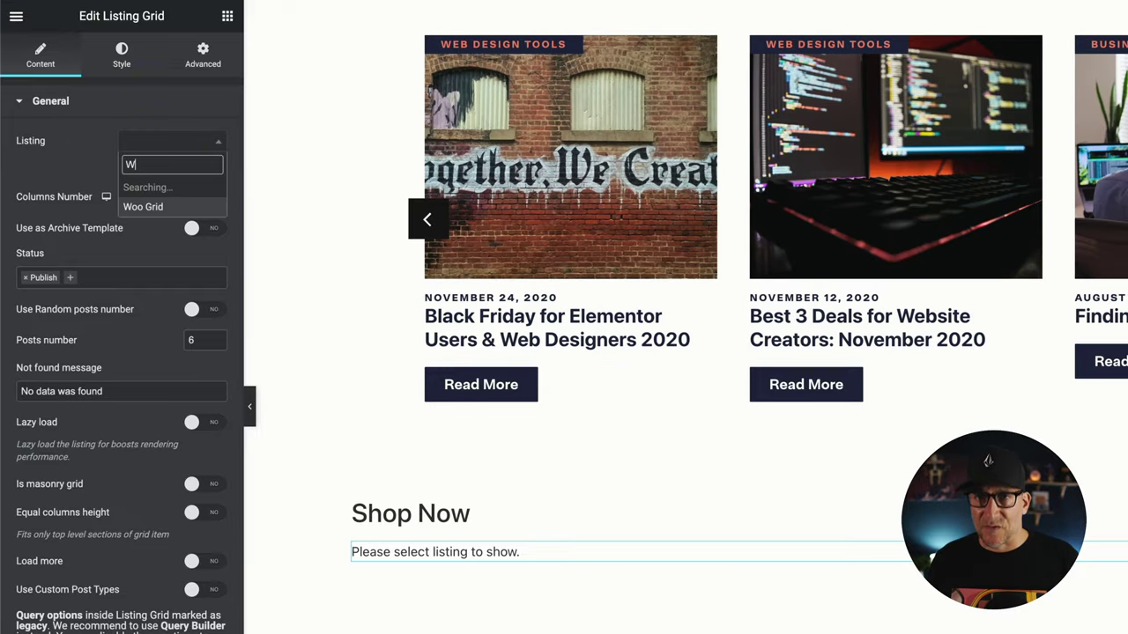
left_click(150, 188)
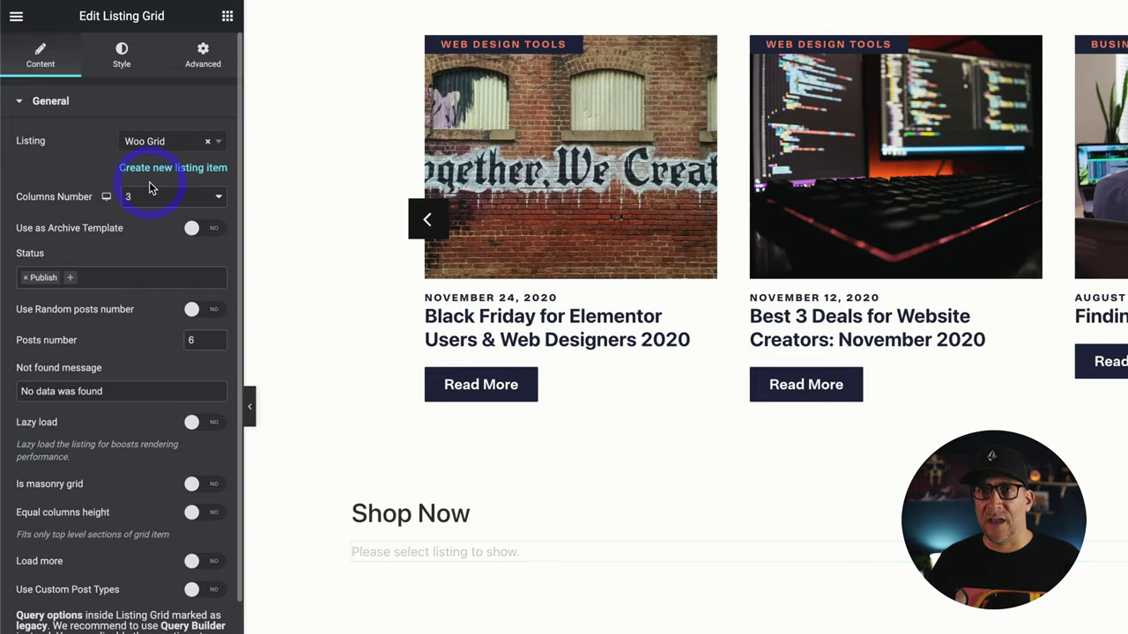
Return to the Woo Grid listing item and add a Heading widget above the product image.
scroll(821, 597, "down", 4)
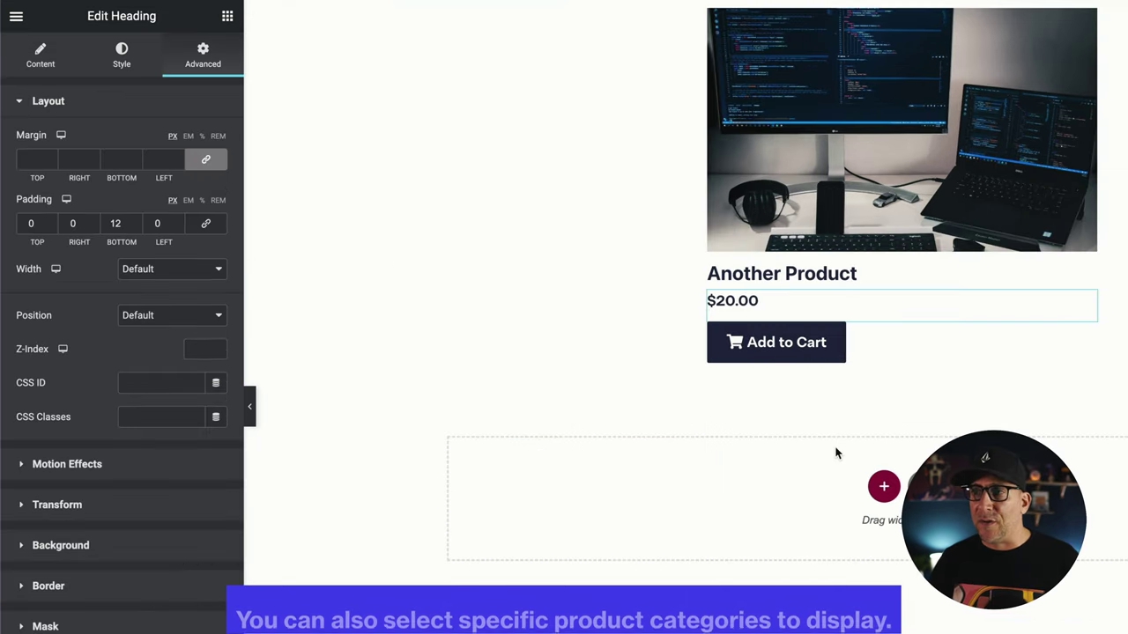
left_click(228, 16)
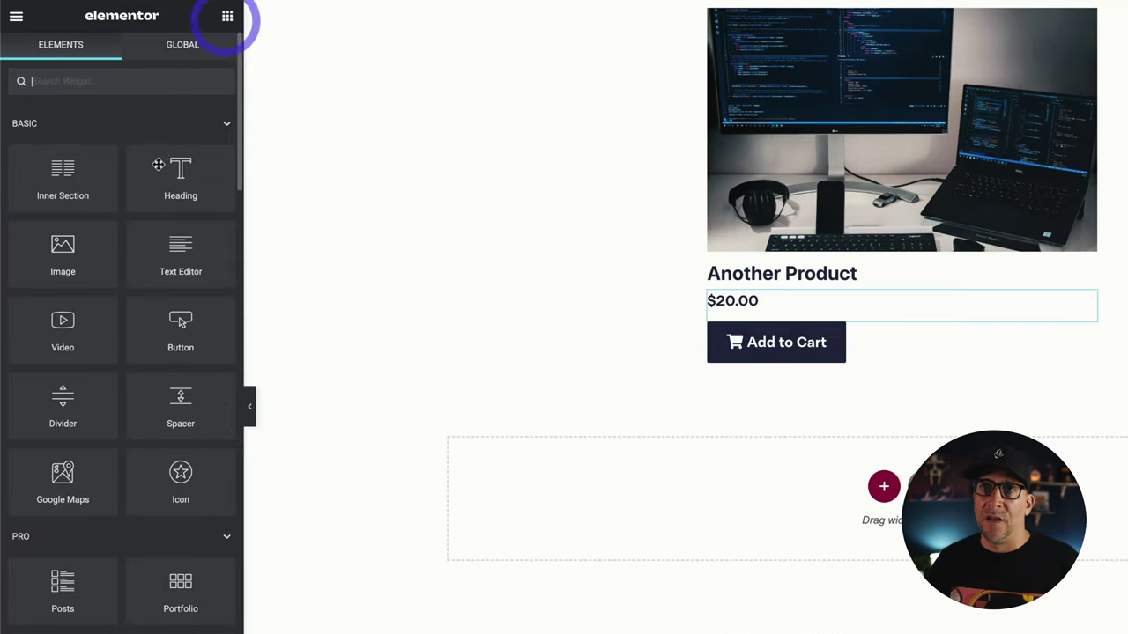
left_click_drag(163, 169, 731, 22)
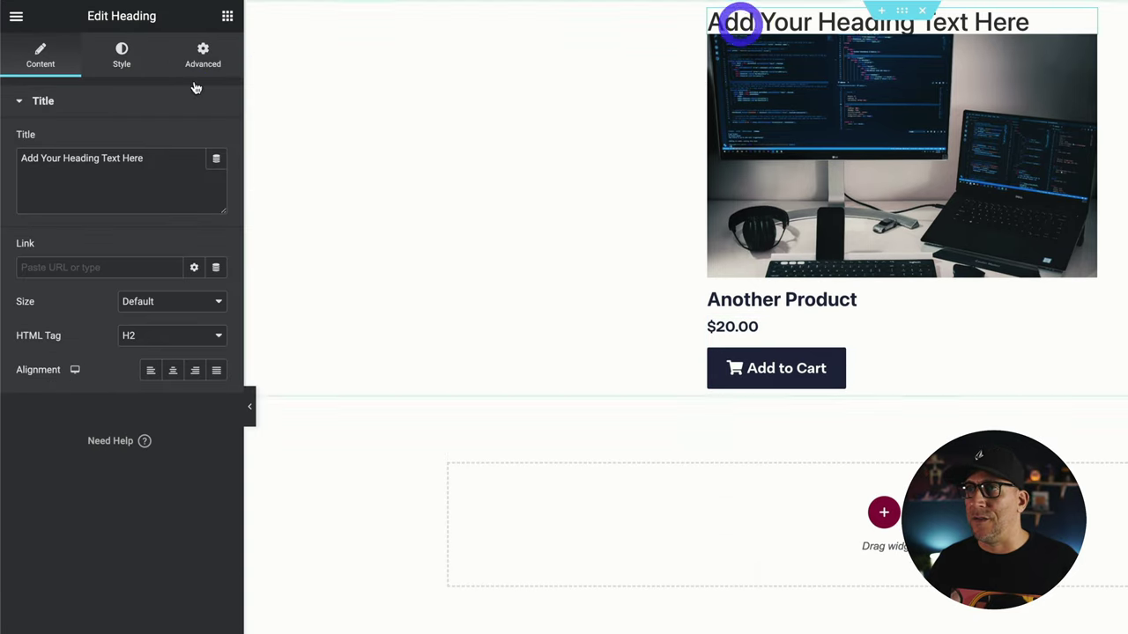
Set the new heading's title to the Product Terms dynamic tag from the WooCommerce group.
left_click_drag(146, 161, 31, 150)
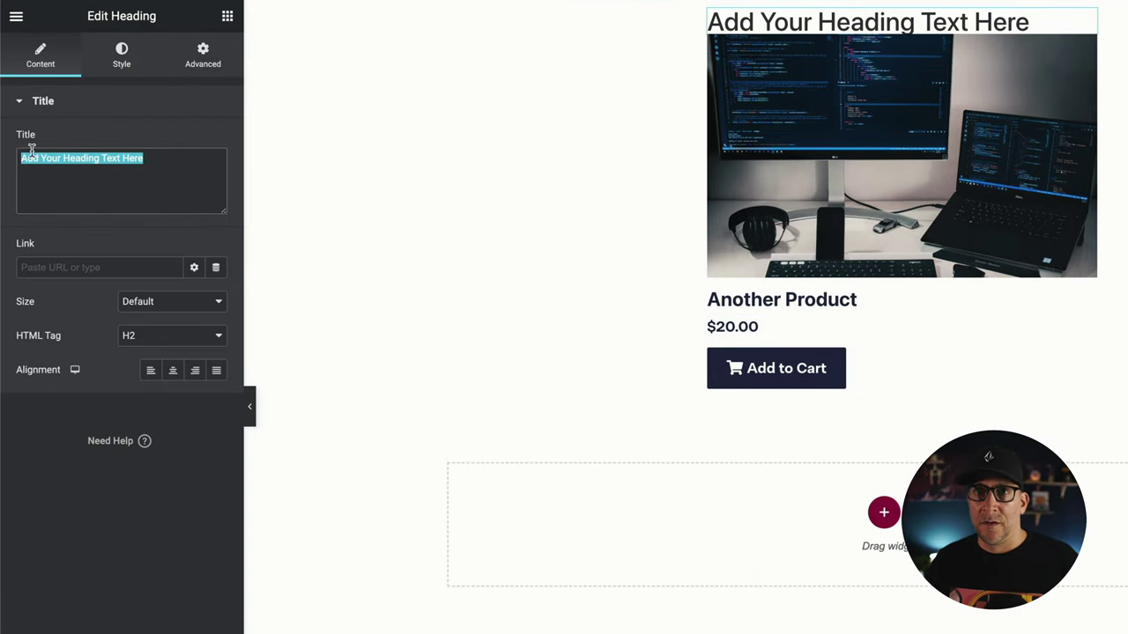
left_click(180, 192)
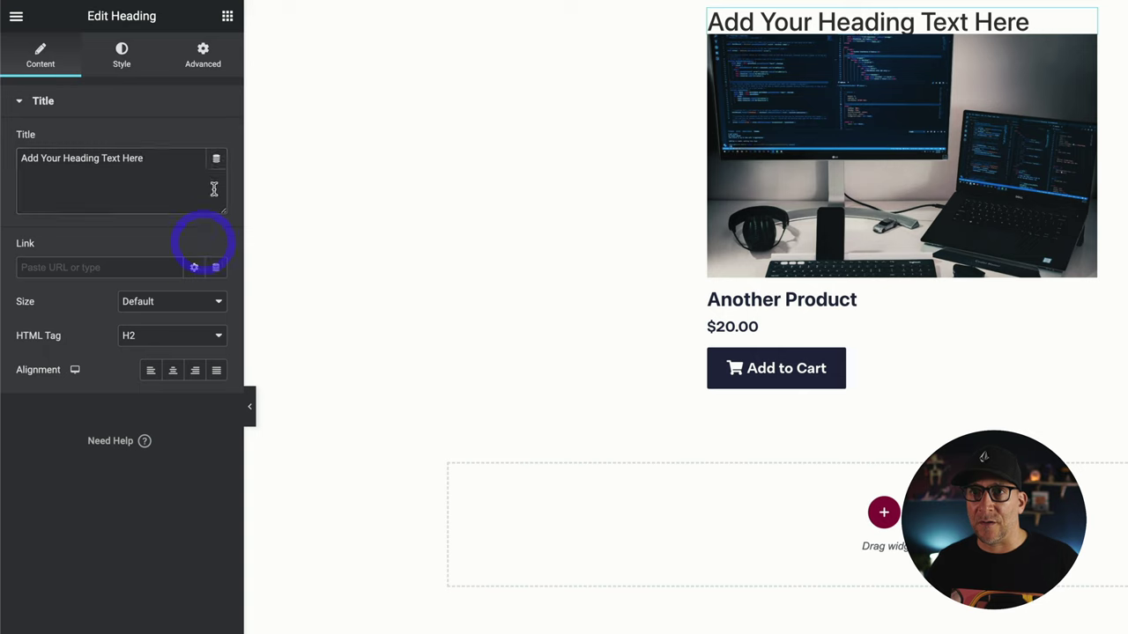
left_click(216, 159)
scroll(144, 247, "down", 5)
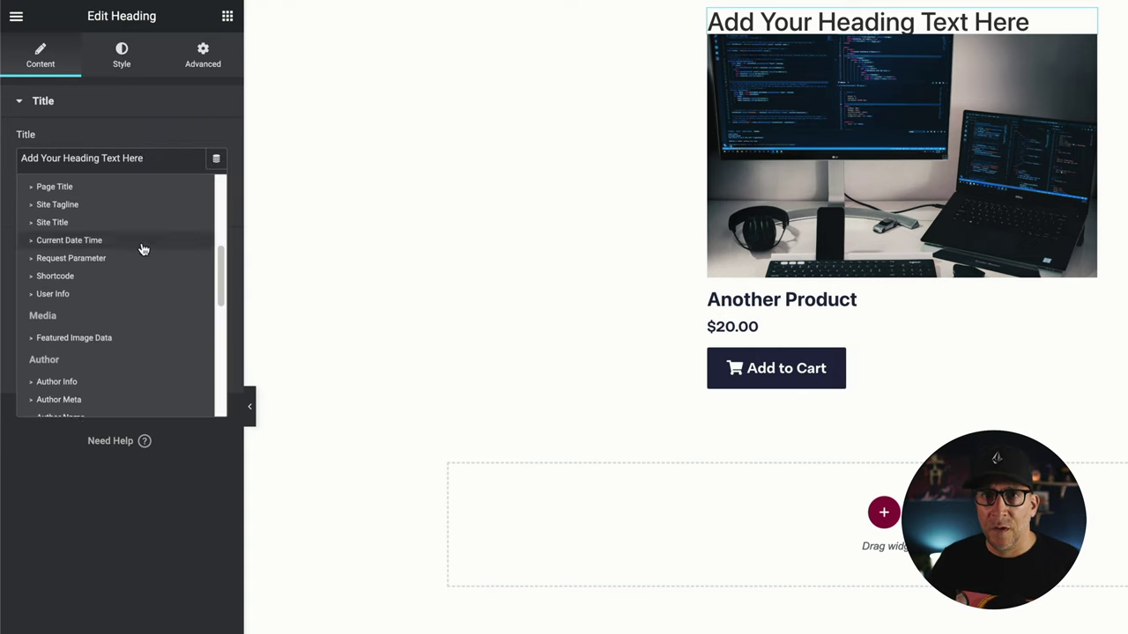
scroll(141, 251, "down", 8)
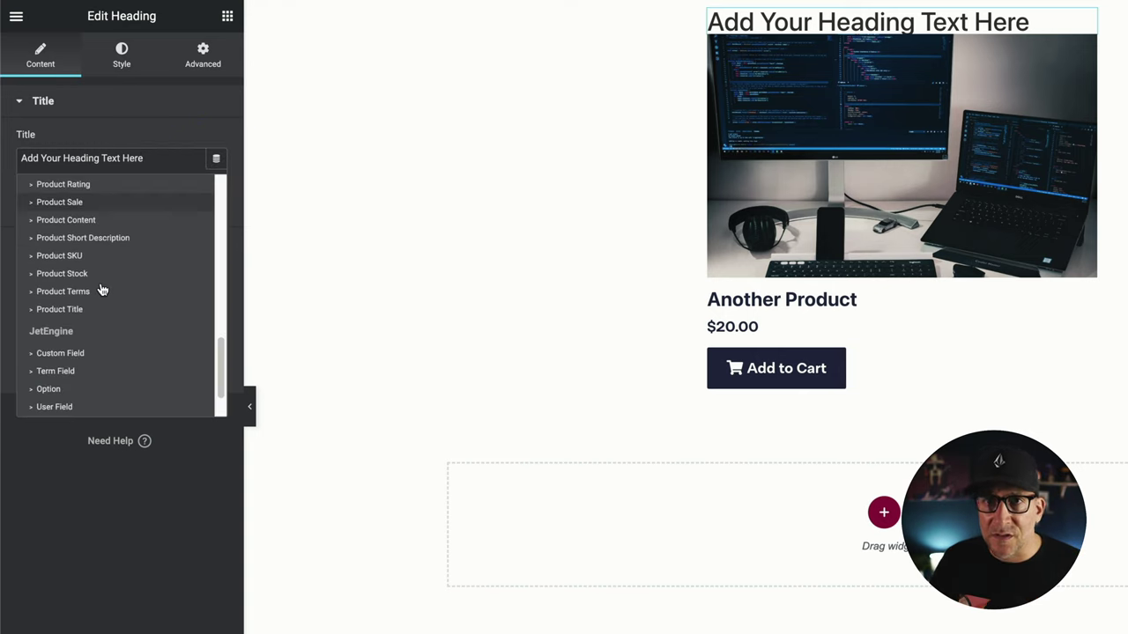
scroll(101, 291, "up", 2)
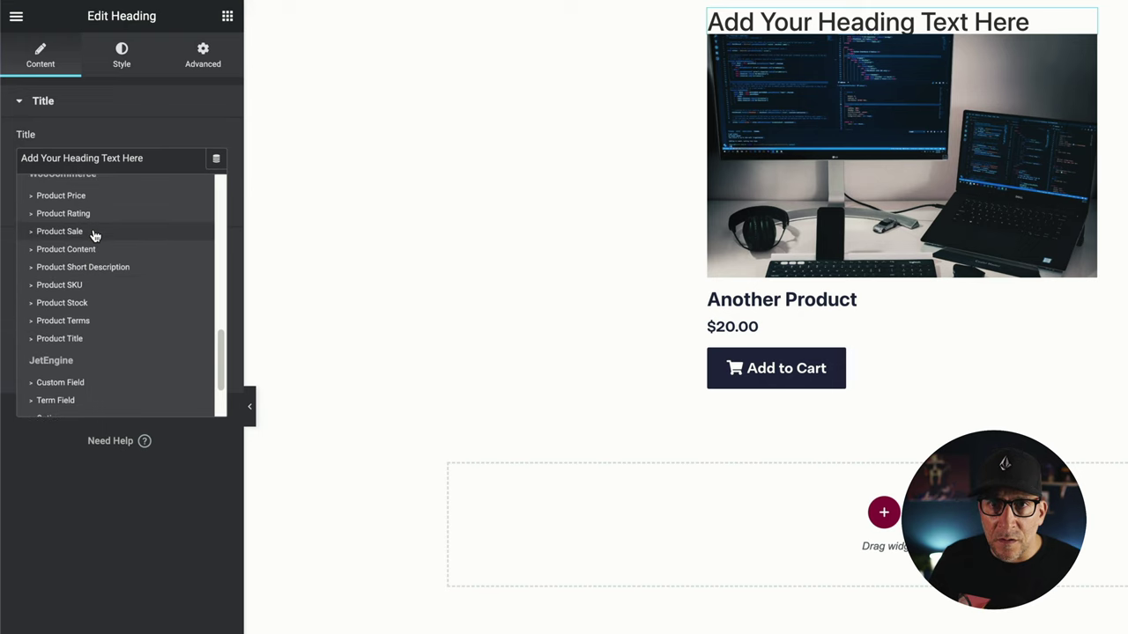
left_click(82, 325)
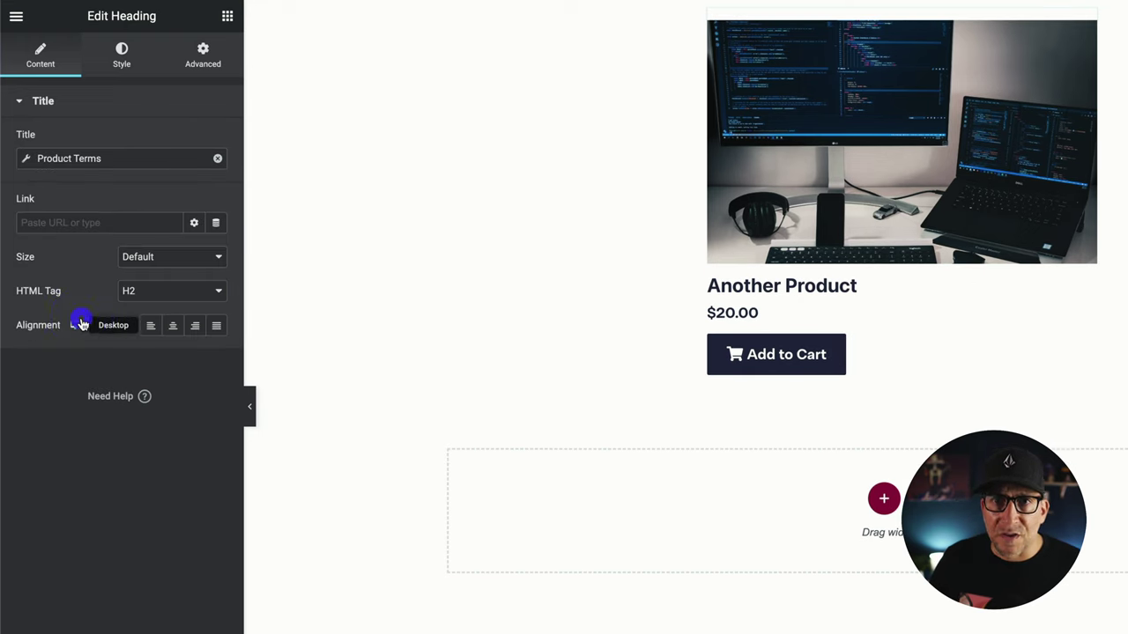
Keep Product categories as the Product Terms taxonomy and remove the "Categories:" text placed before the term.
left_click(119, 162)
left_click(180, 236)
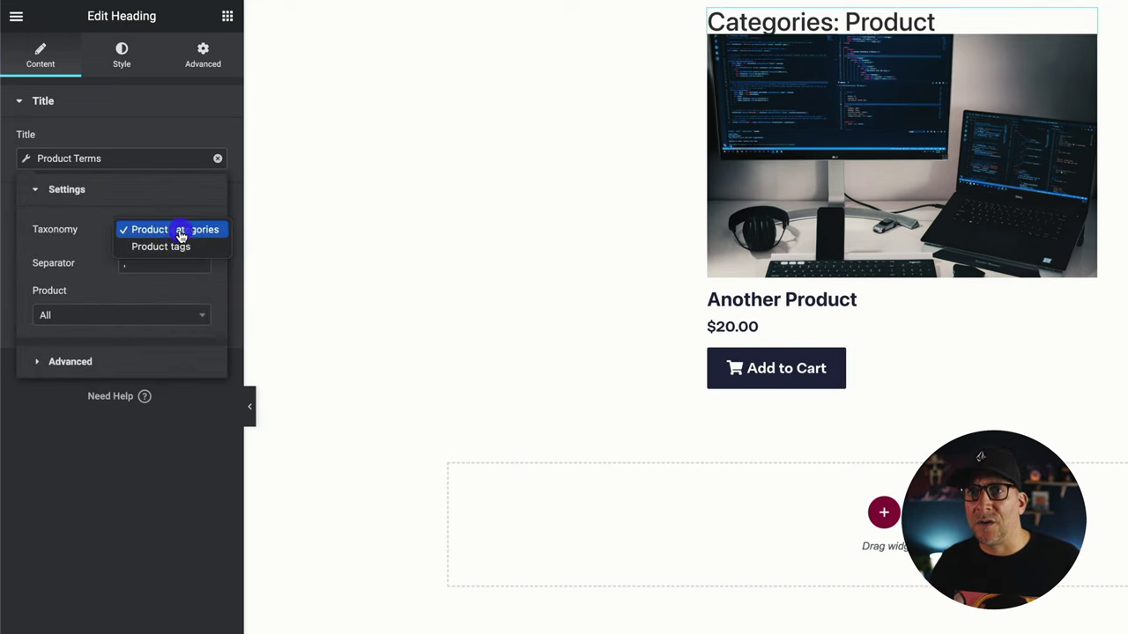
left_click(176, 229)
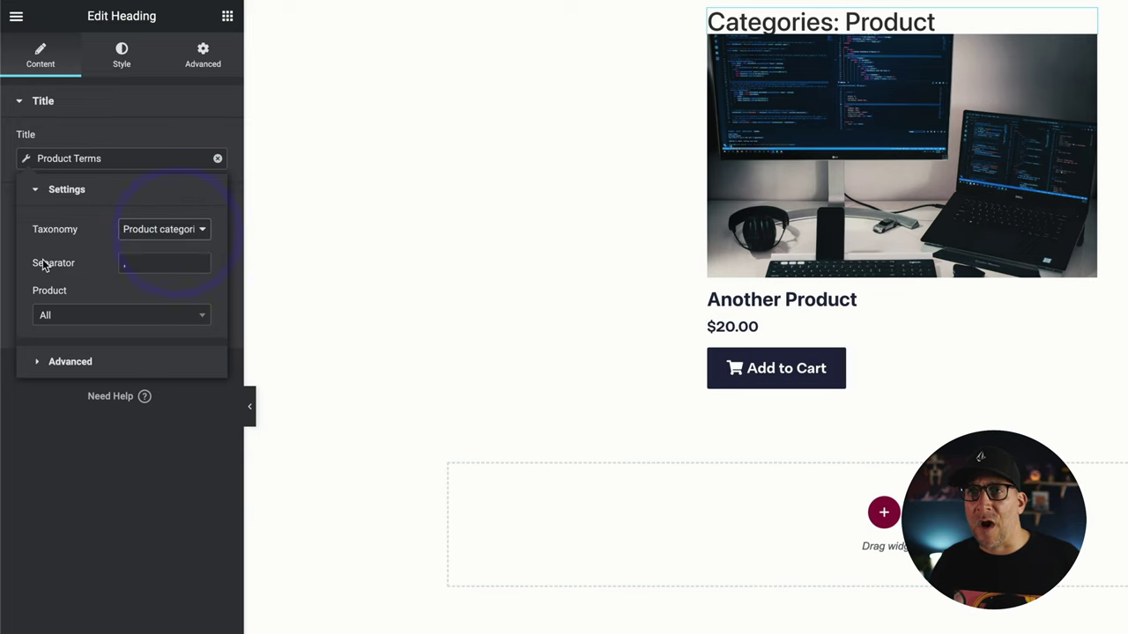
left_click(103, 358)
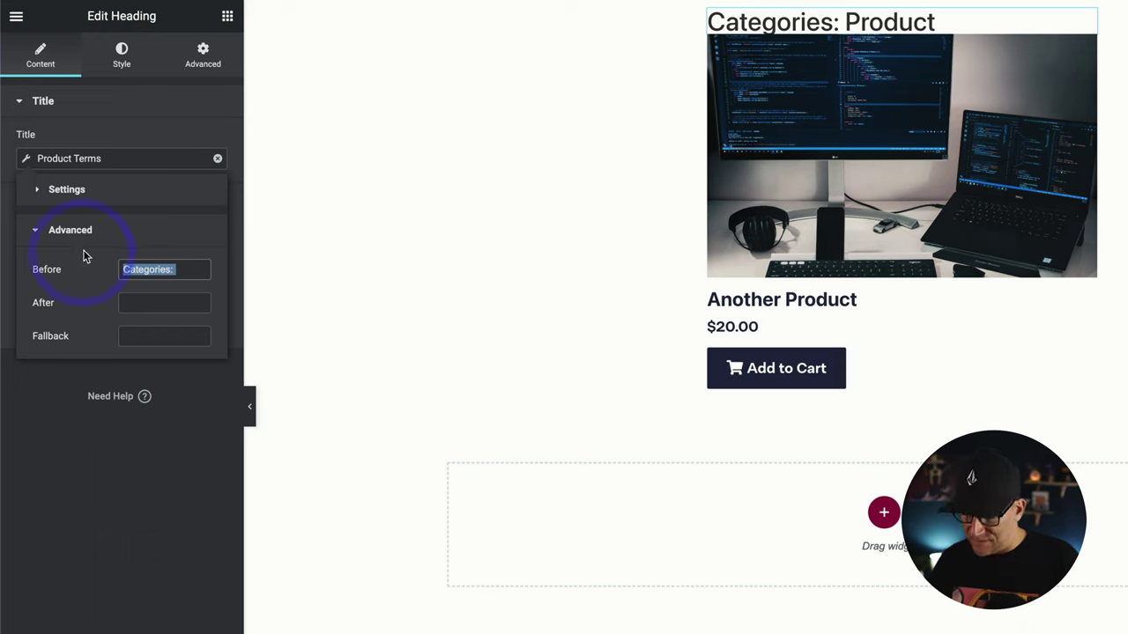
key("BackSpace")
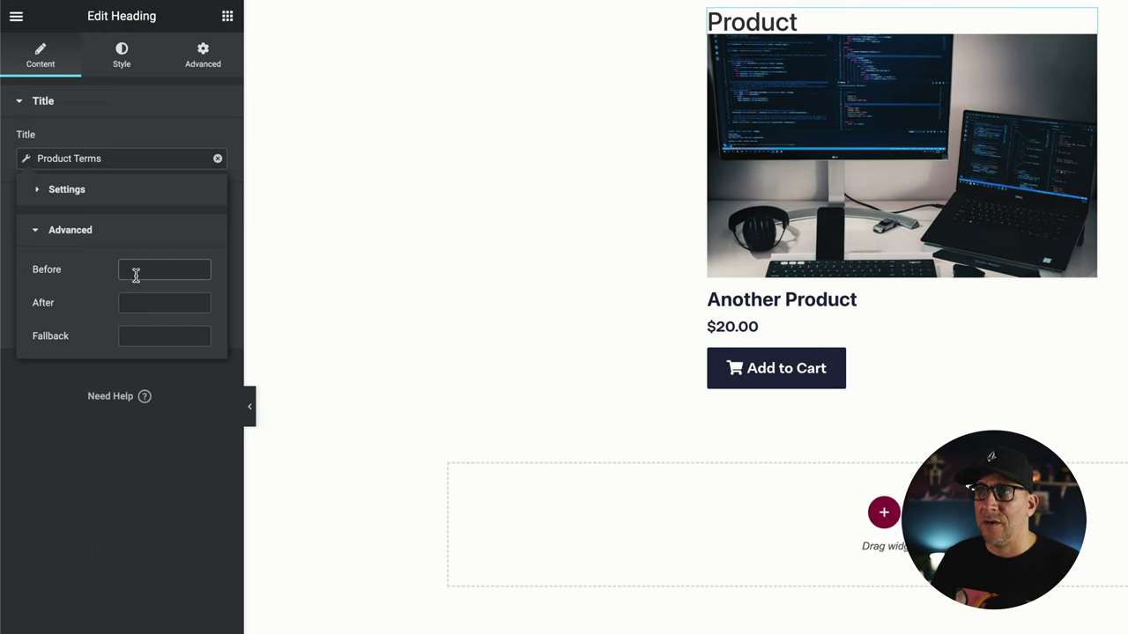
Set the product category heading's HTML tag to H4.
left_click(124, 59)
left_click(51, 57)
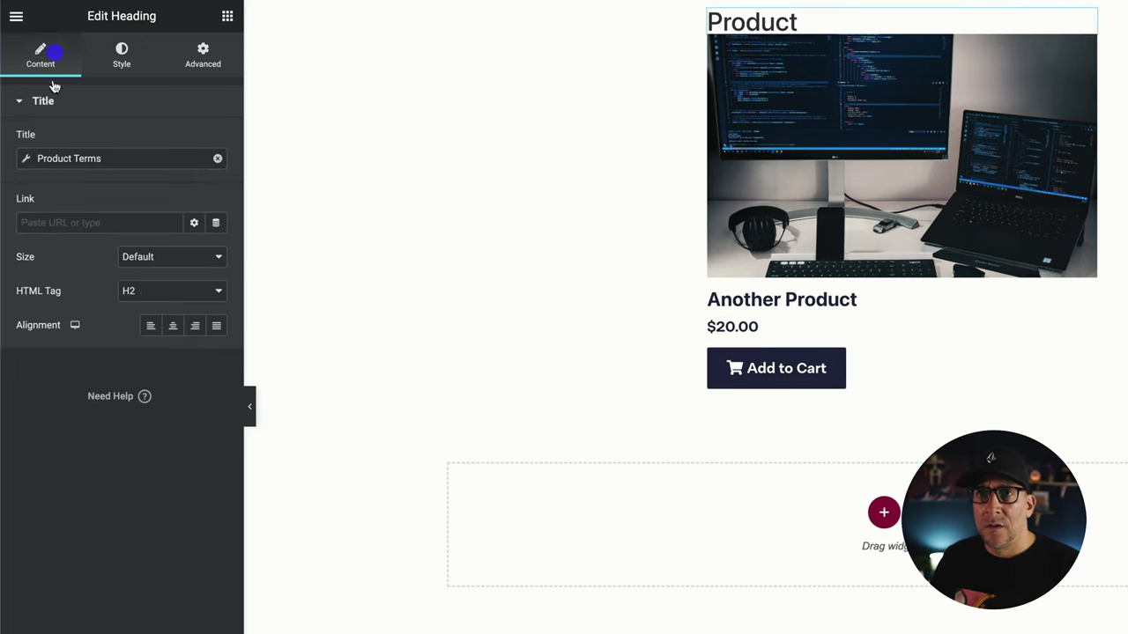
left_click(170, 292)
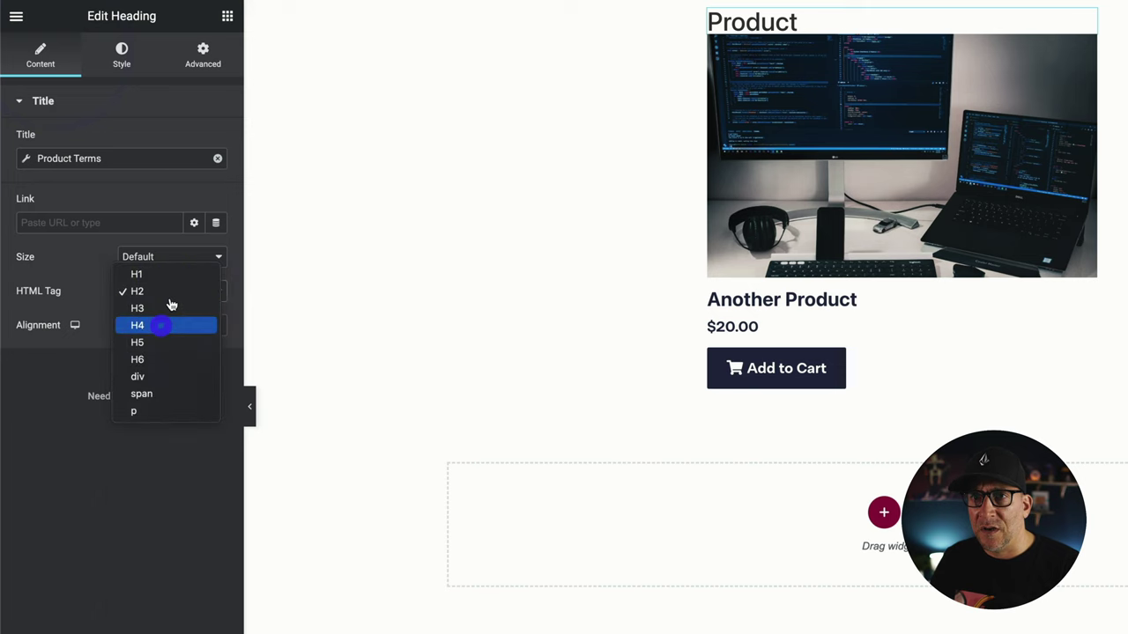
left_click(161, 325)
Style the product category heading with the coral global text color and the Tiny Text global font.
left_click(114, 53)
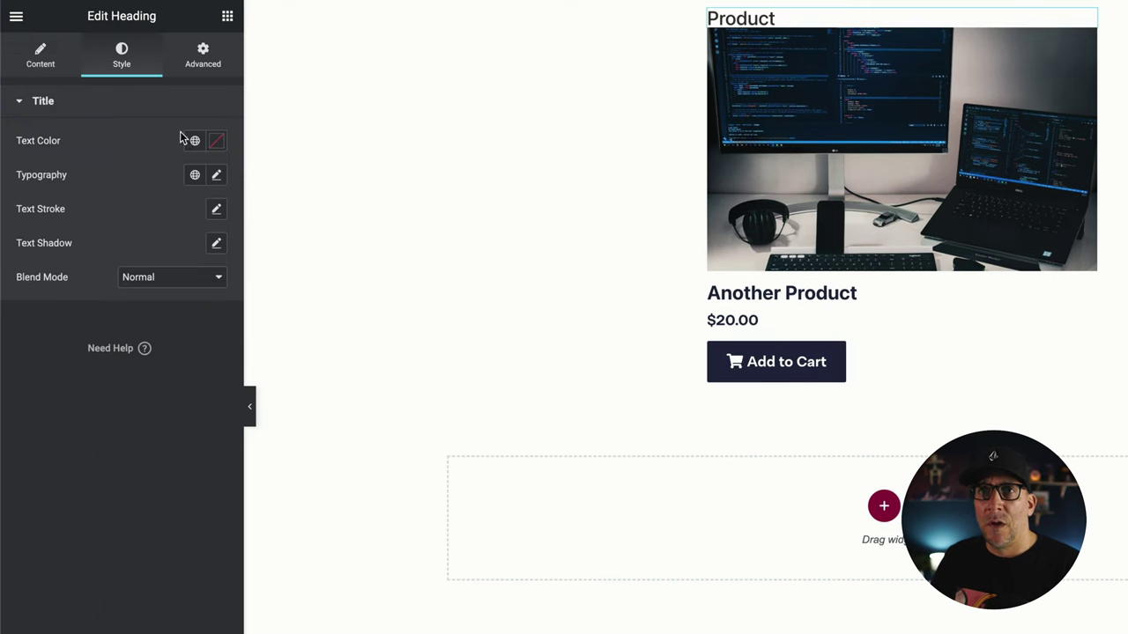
left_click(191, 141)
left_click(102, 272)
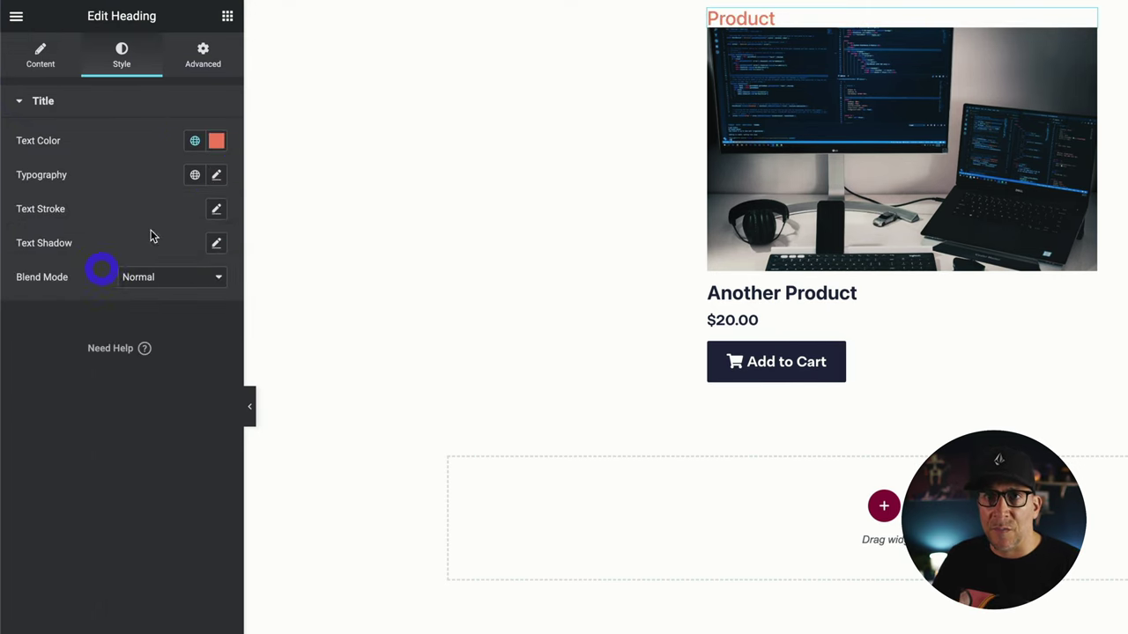
left_click(195, 175)
scroll(118, 378, "down", 4)
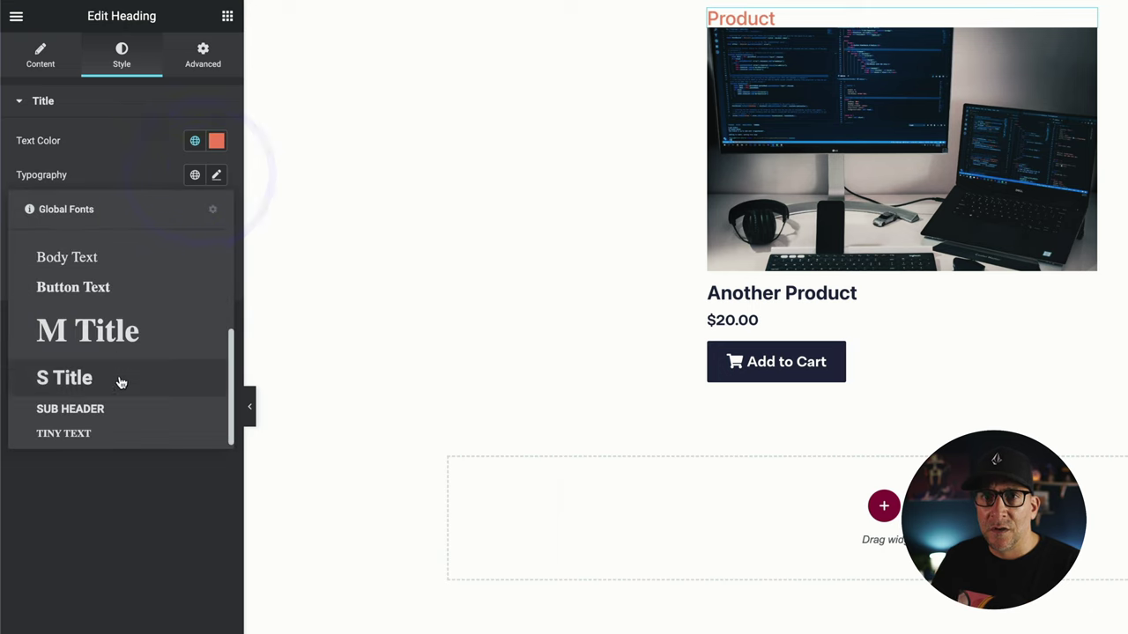
left_click(92, 429)
Set the category heading's padding to 4 px top and bottom and 20 px right and left, with Inline (auto) width.
left_click(201, 60)
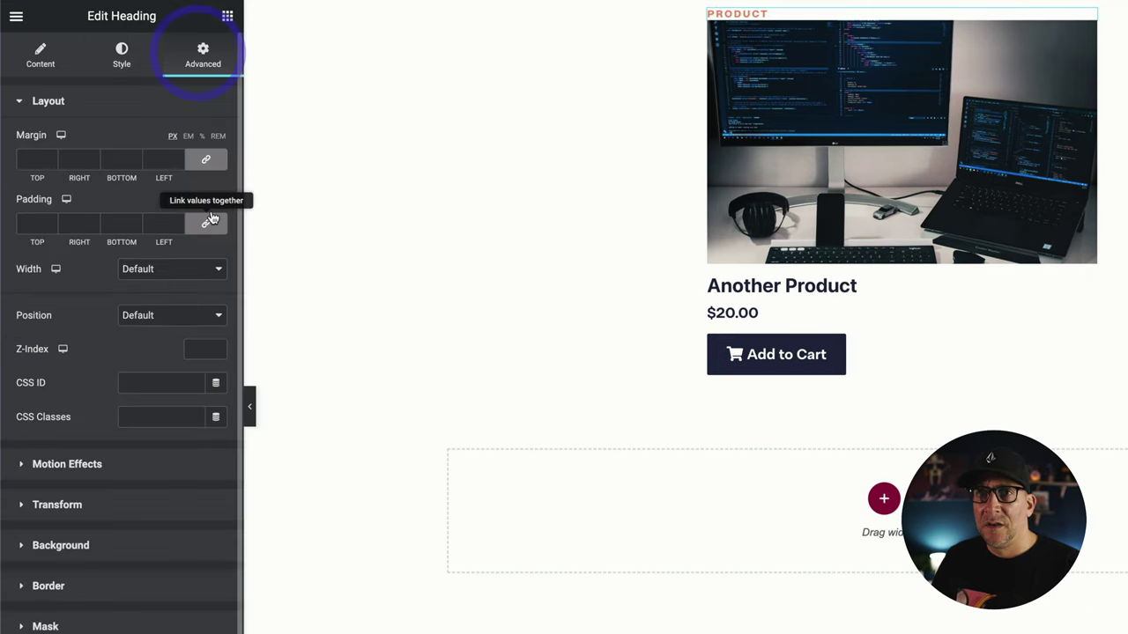
left_click(181, 219)
left_click(181, 219)
left_click(182, 220)
left_click(181, 219)
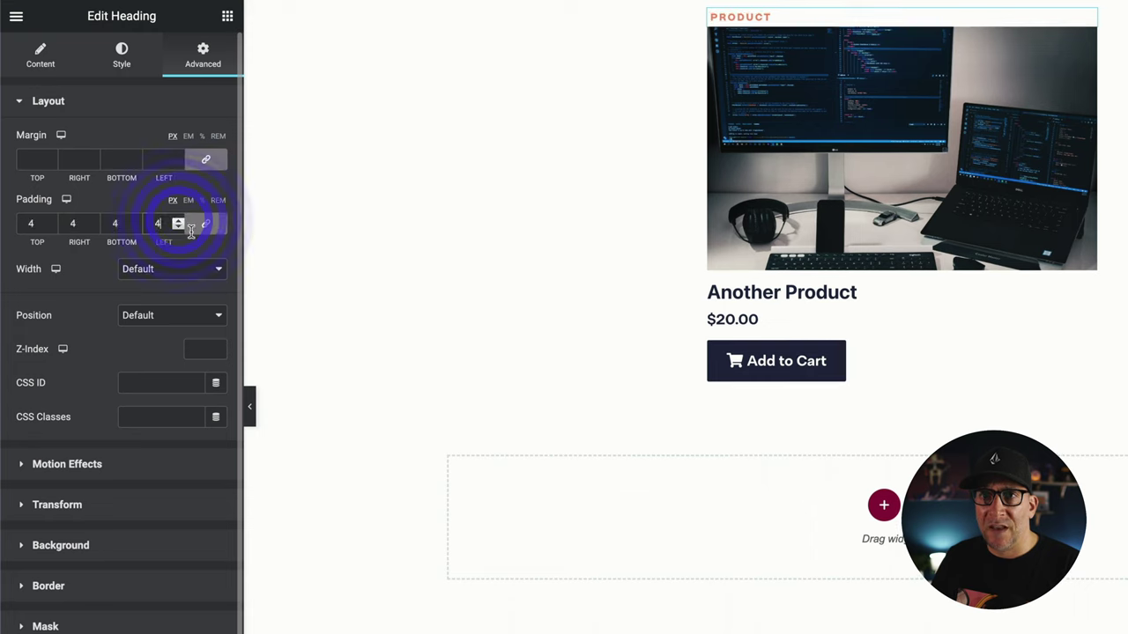
left_click(161, 270)
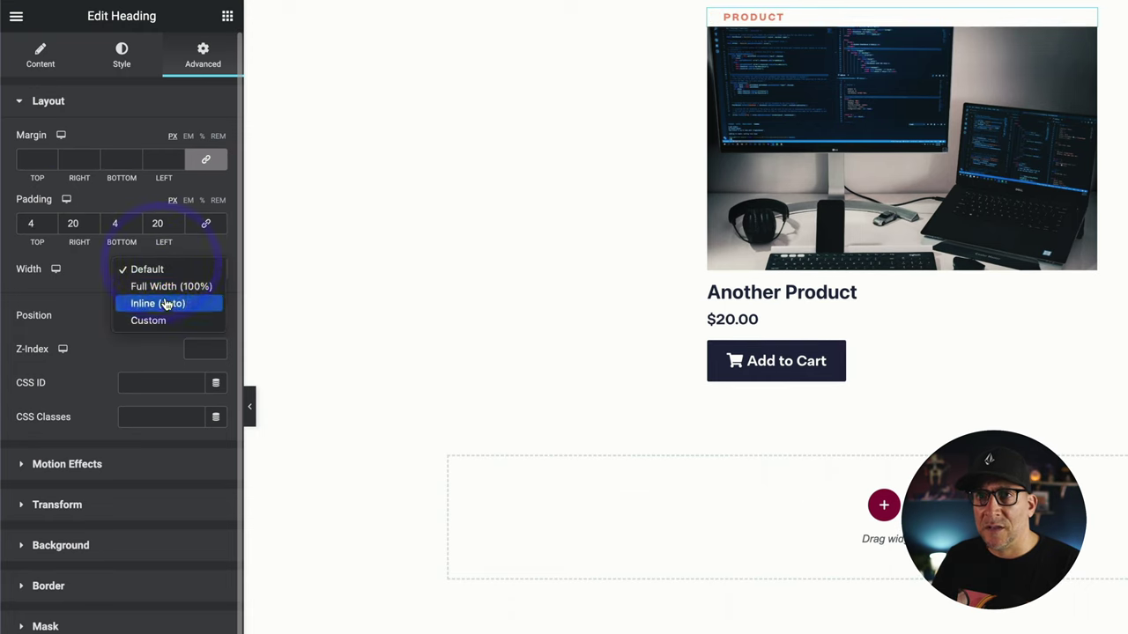
left_click(164, 300)
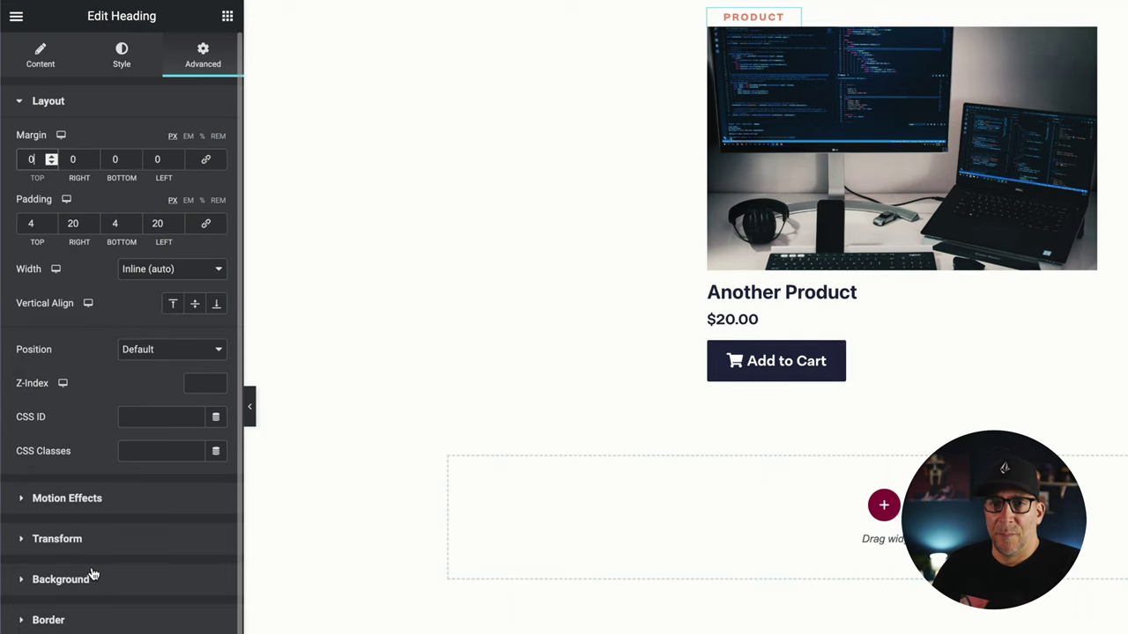
Give the category heading a classic background in the dark navy global color and set its bottom margin to -24 px.
left_click(92, 578)
left_click(193, 298)
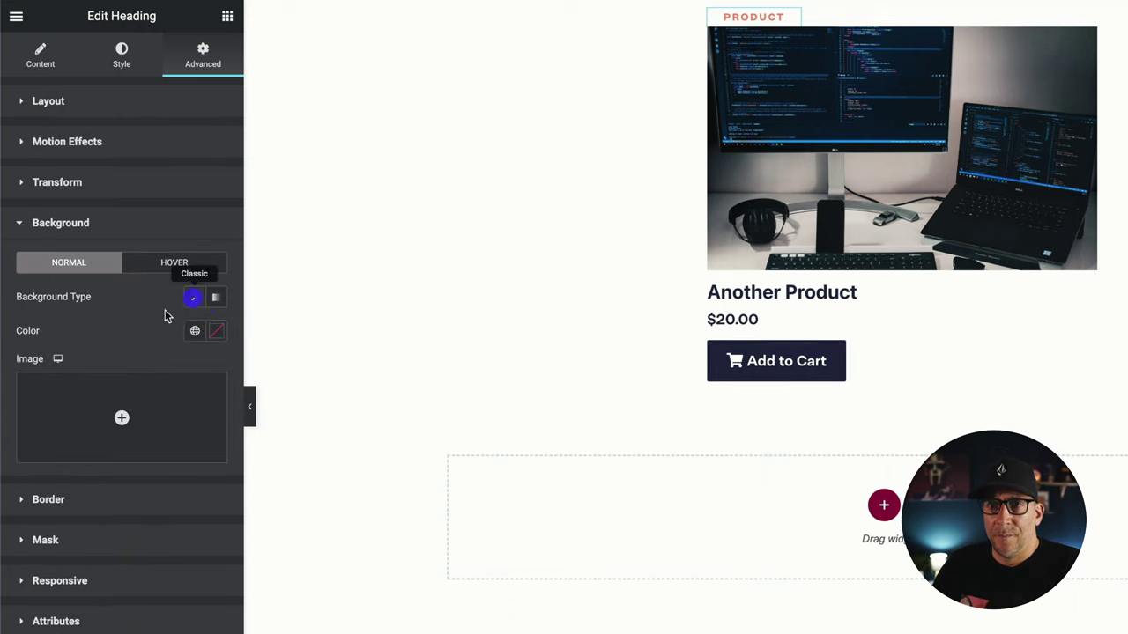
left_click(194, 332)
left_click(111, 406)
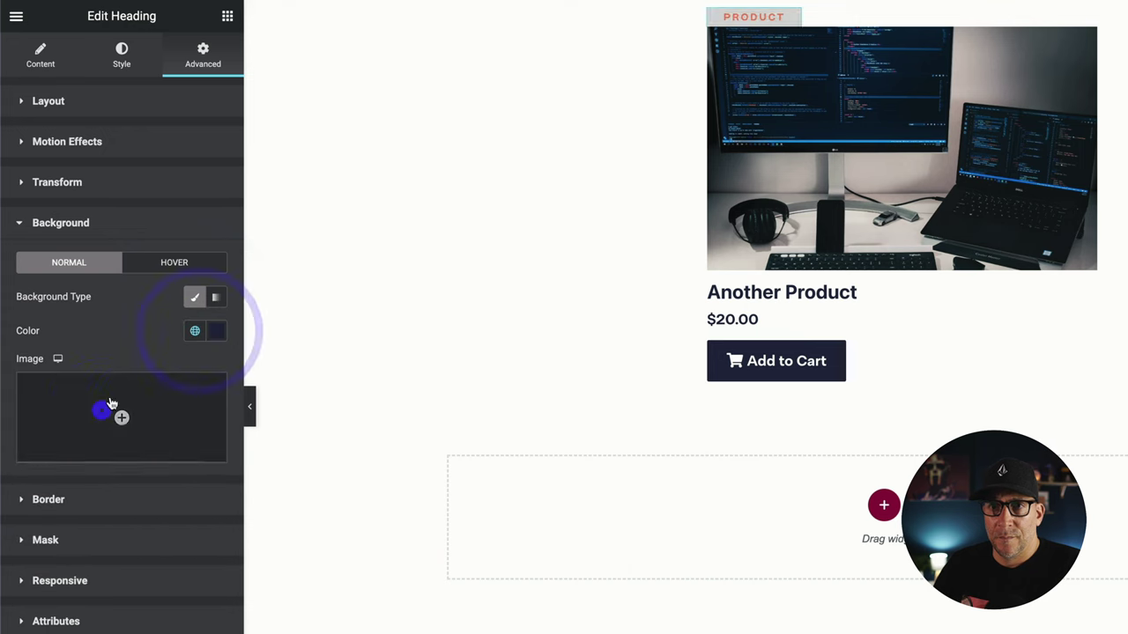
left_click(176, 100)
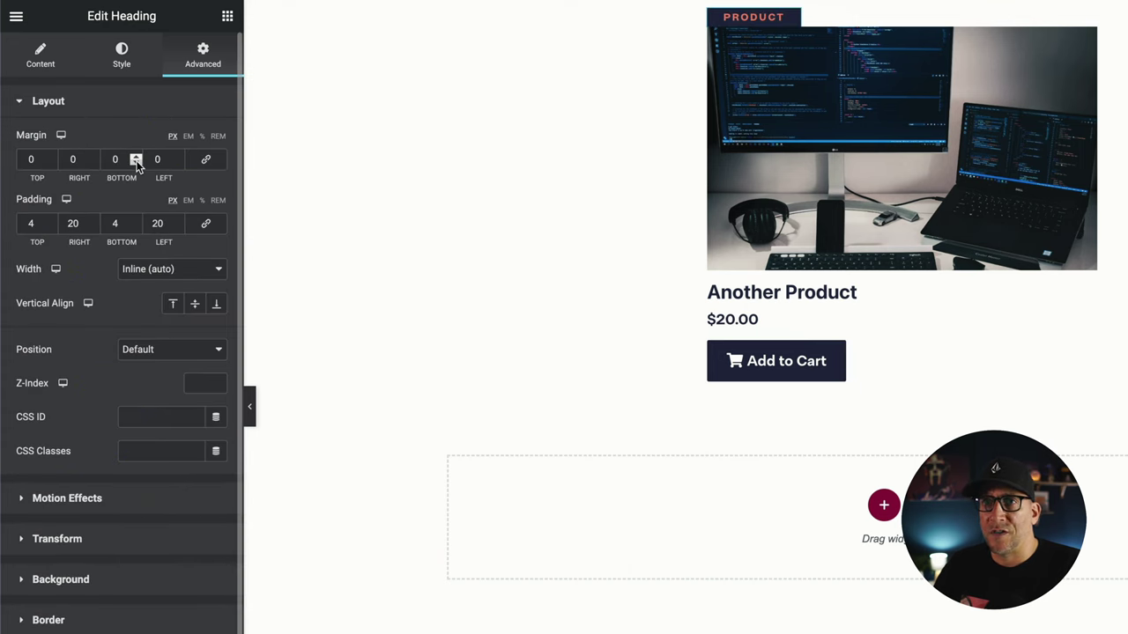
left_click_drag(136, 164, 139, 167)
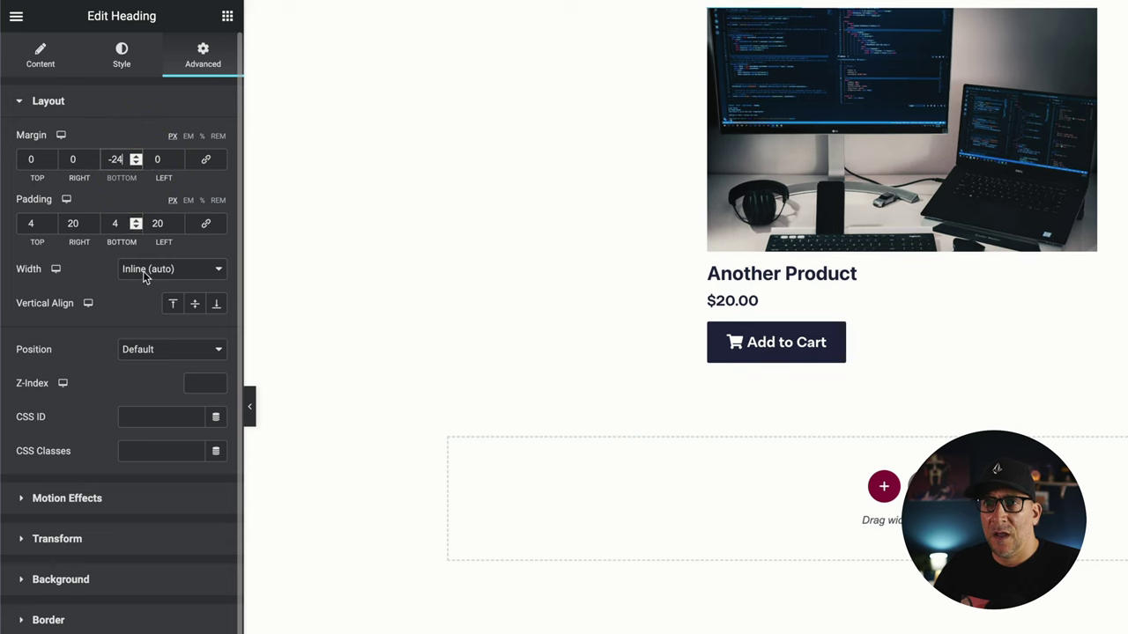